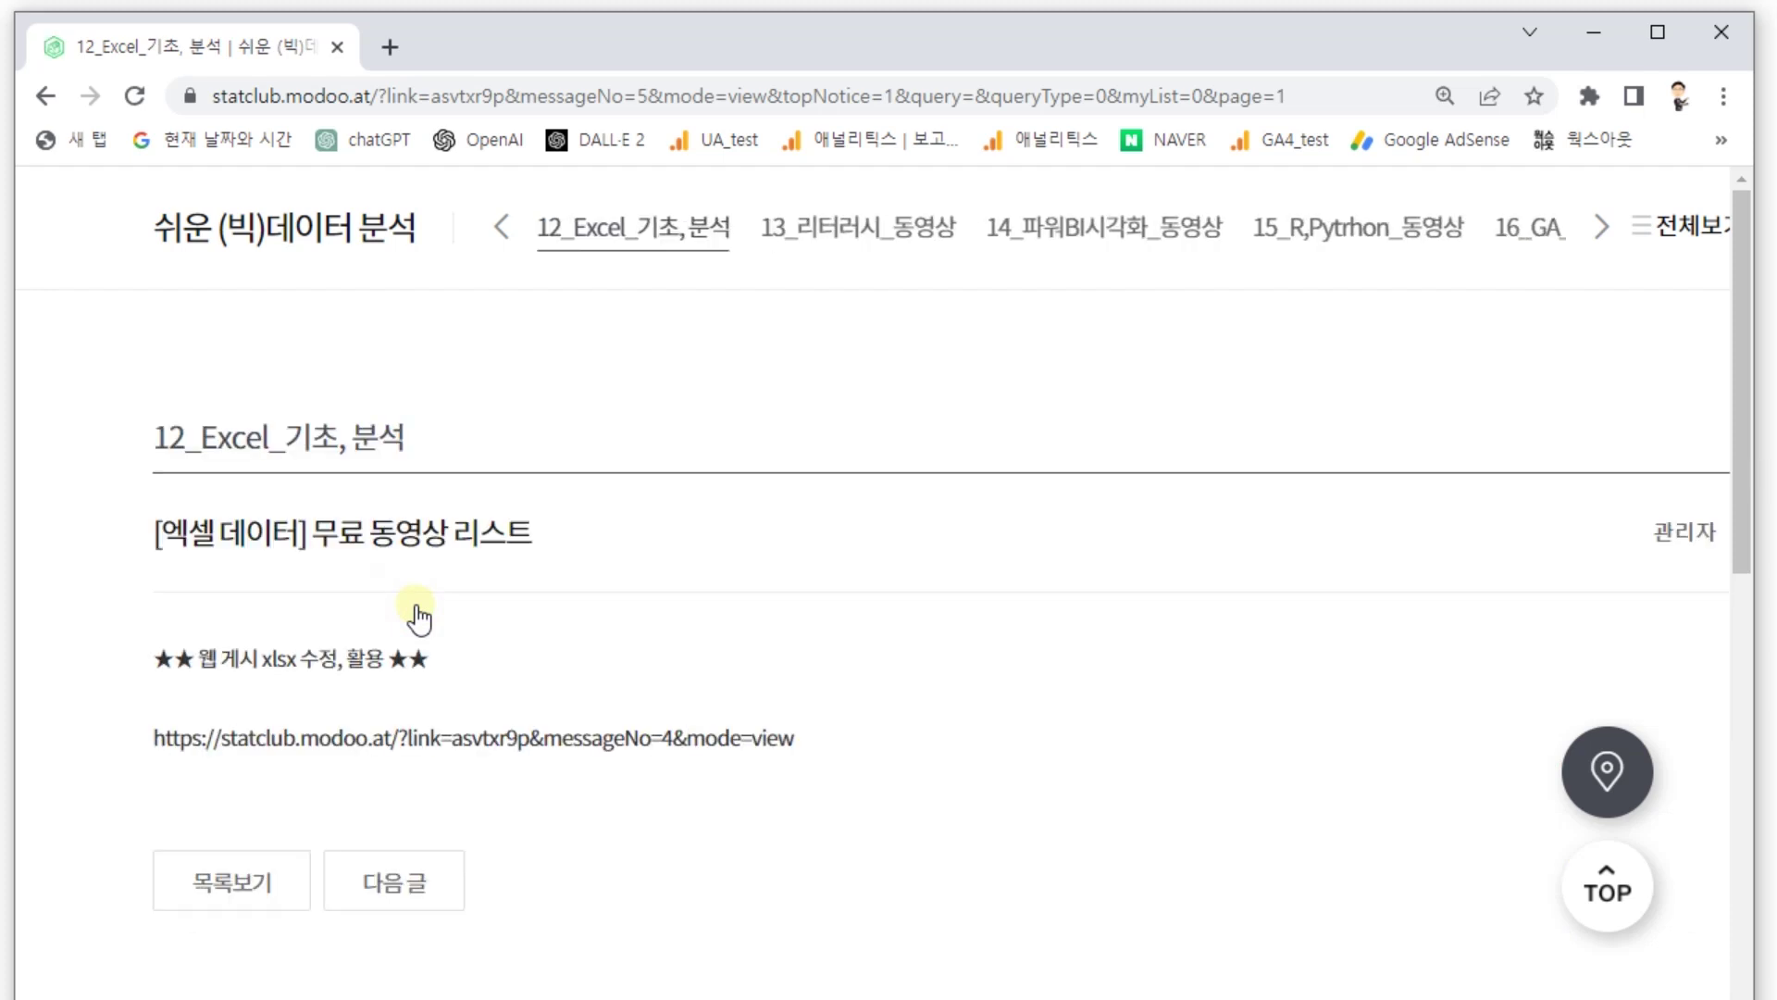
- Open the linked post about sharing and editing Excel on the web and view its two practice-data links
left_click(357, 740)
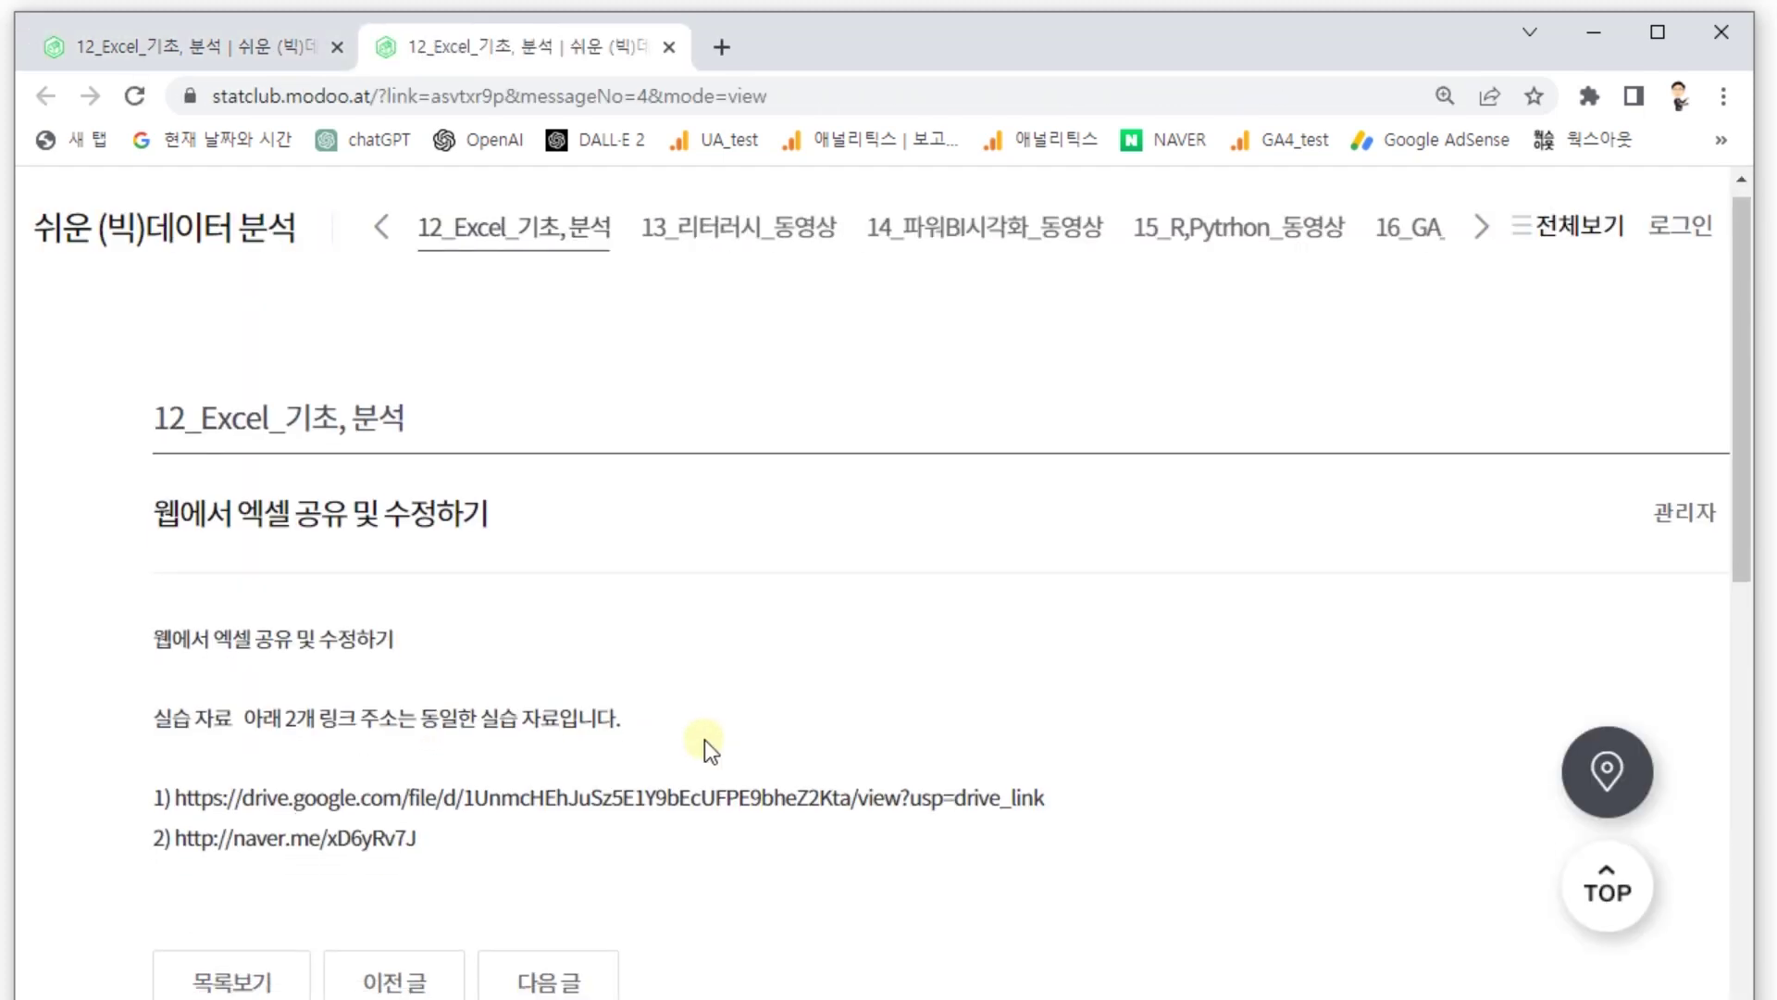
scroll(704, 740, "down", 3)
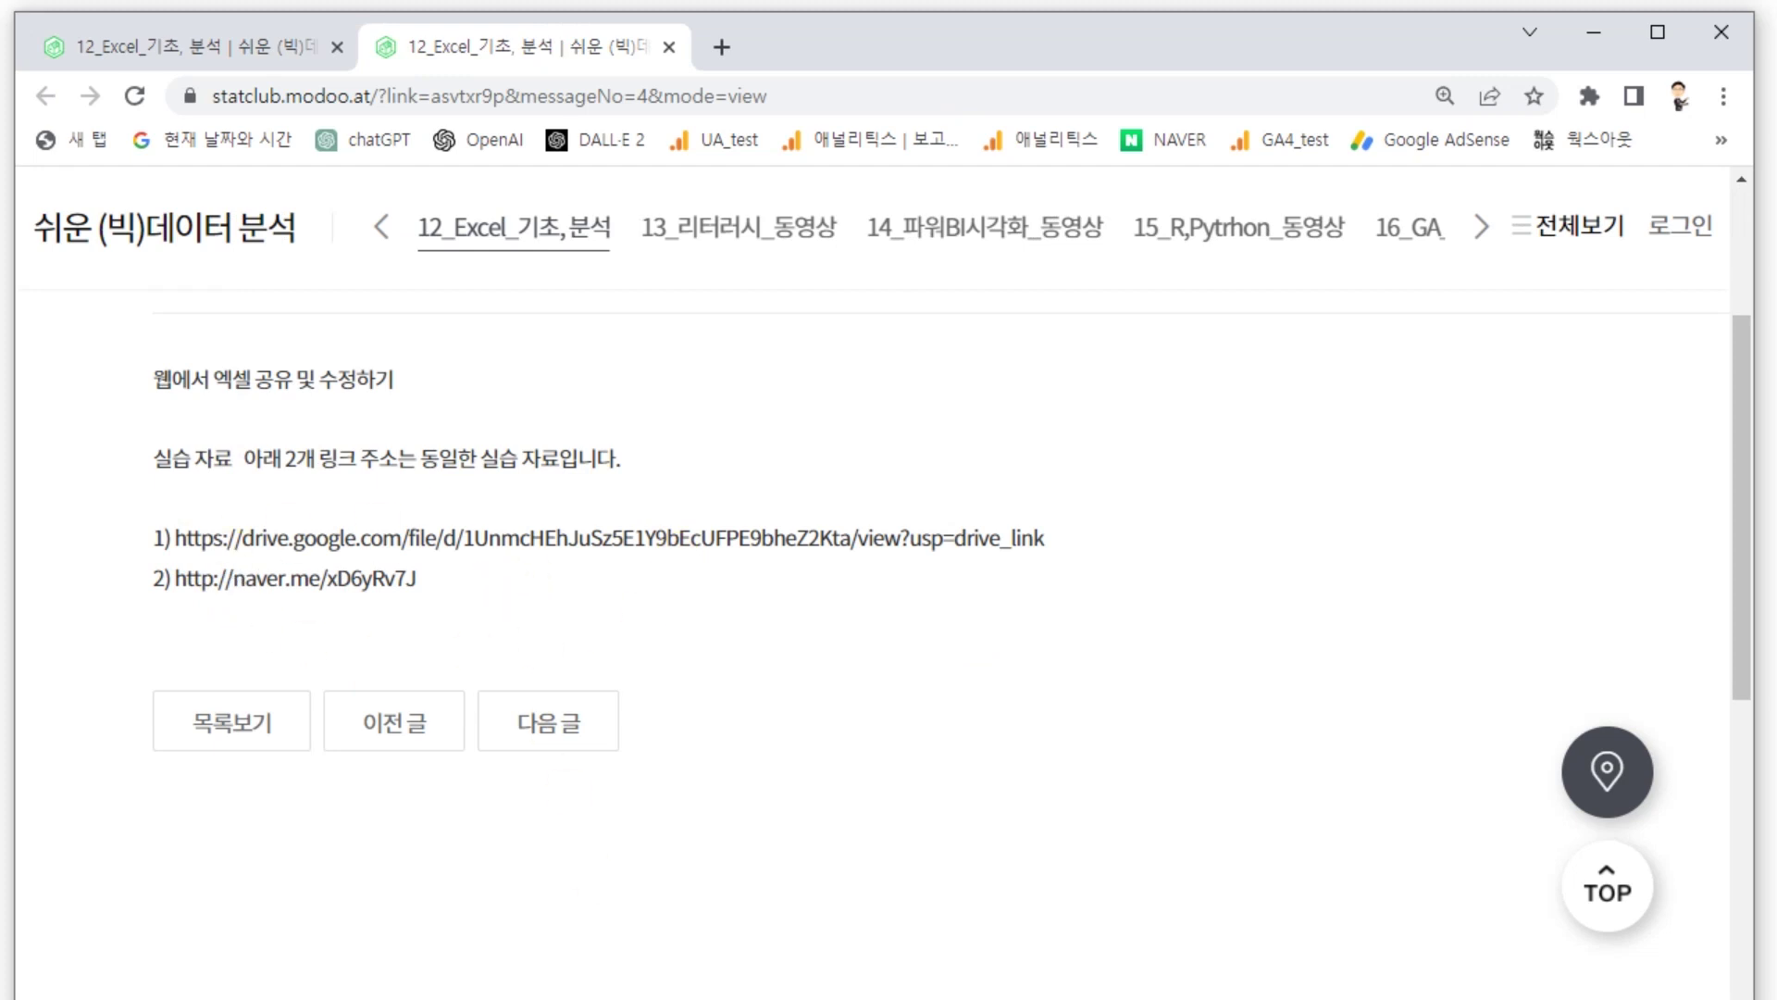
- Switch to File Explorer, browse to the 01_web folder inside 50_웹데이터 and select the 2019_06_005_vlookup_제조업_기업DB Excel workbook
key("super+e")
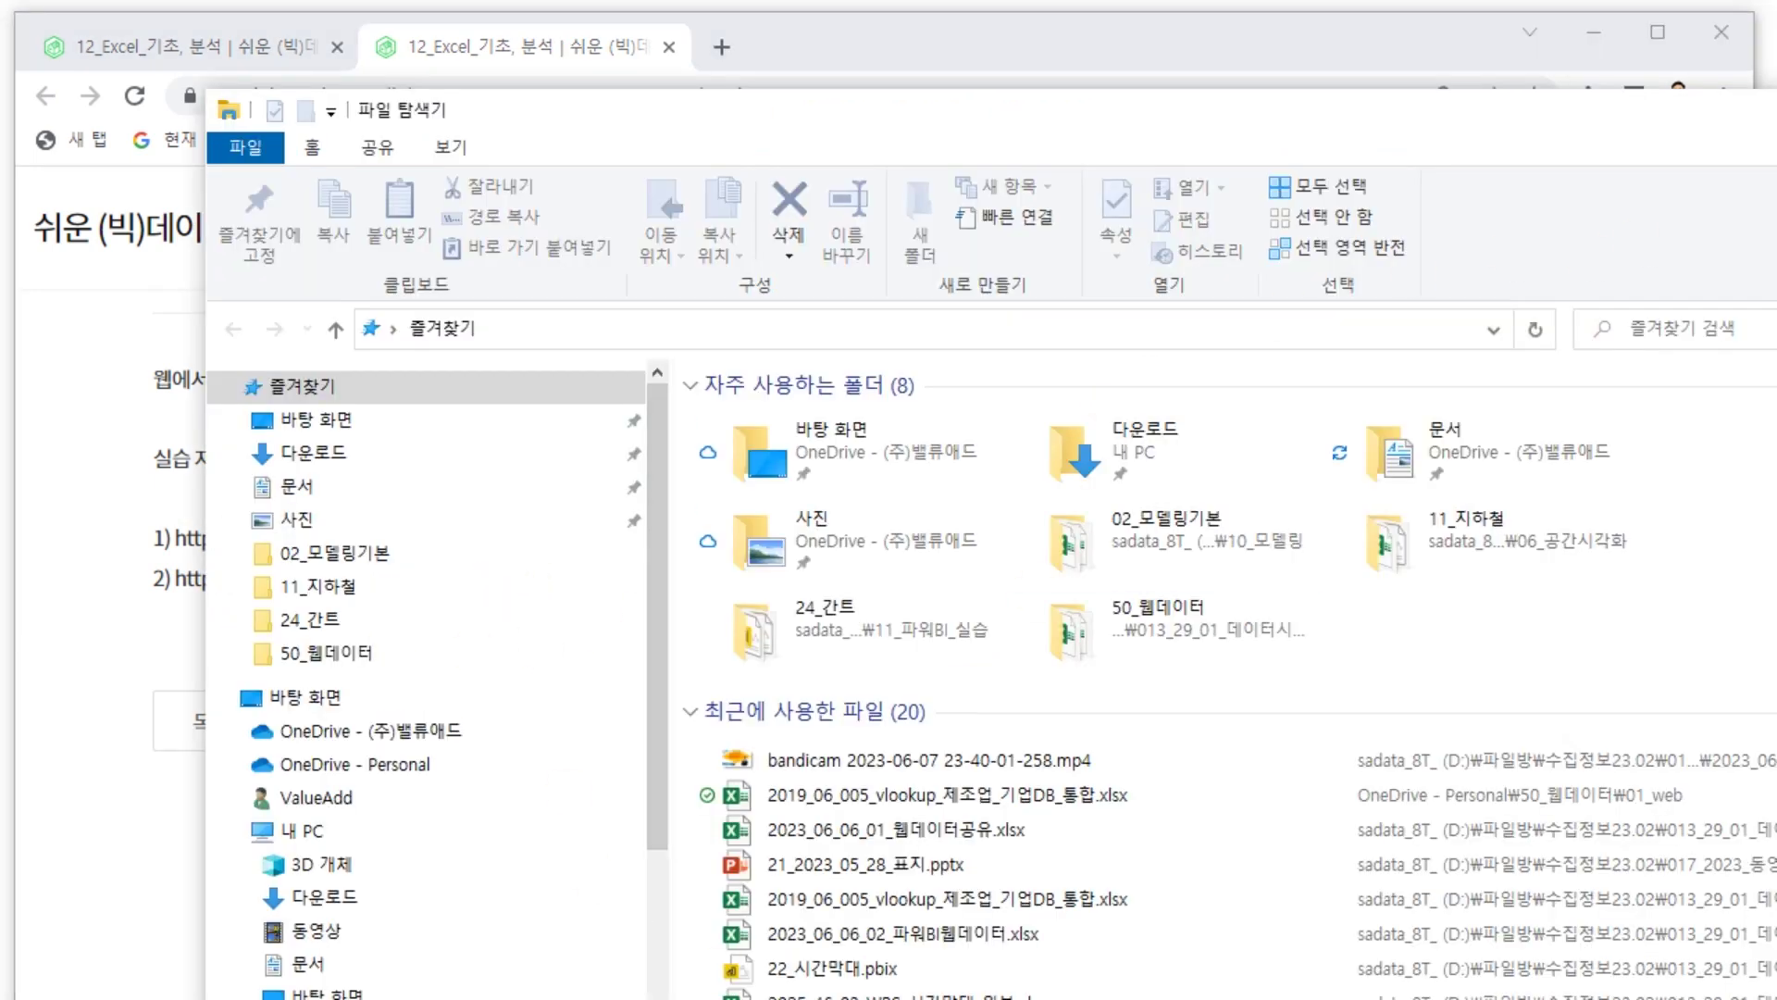
key("super+Down")
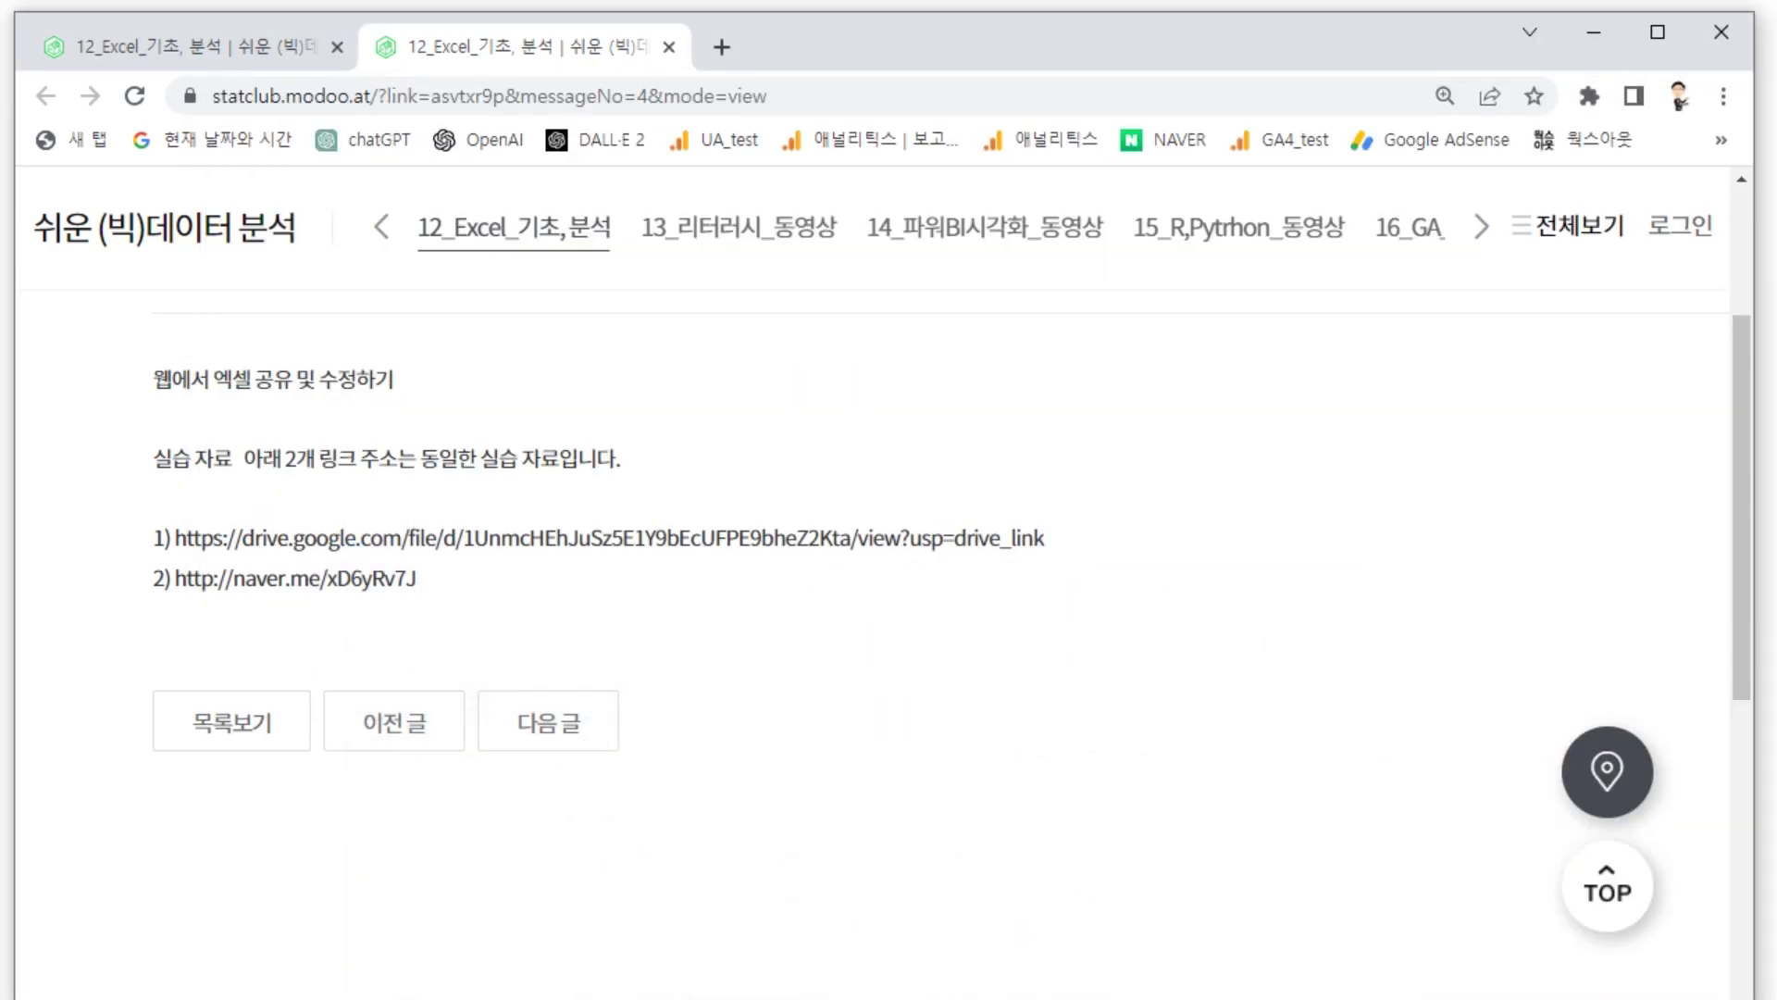
key("alt+Tab")
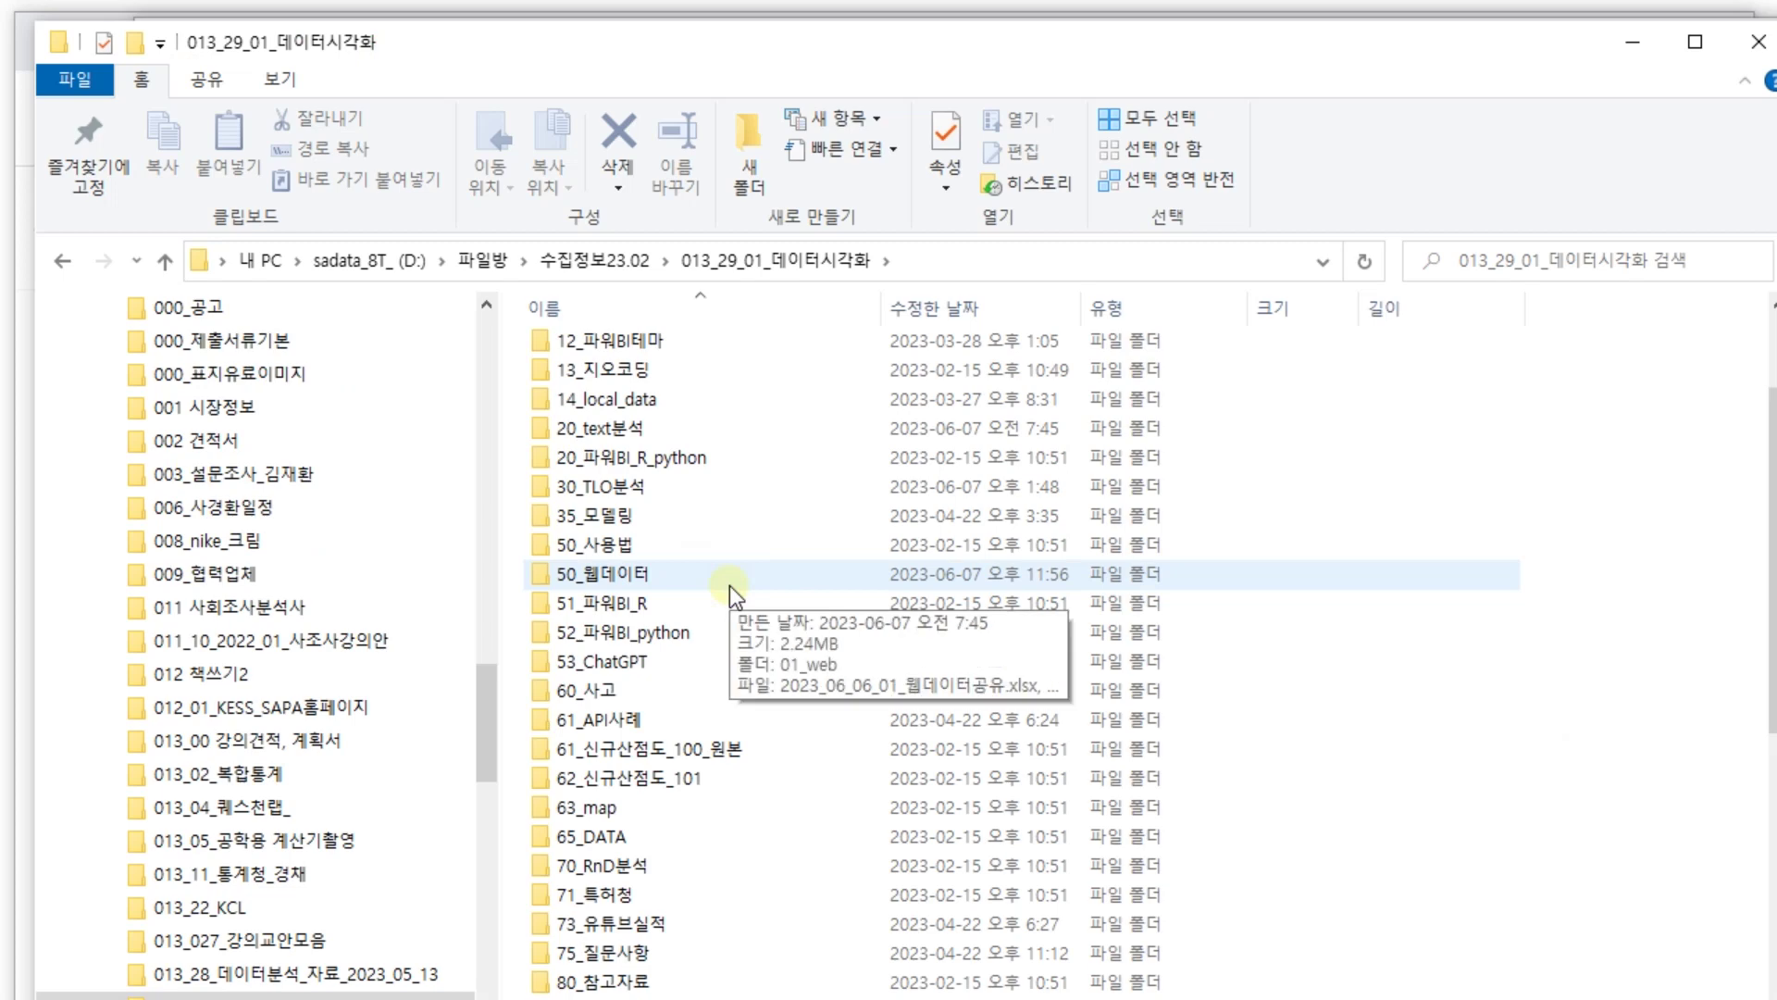
left_click(620, 576)
double_click(620, 576)
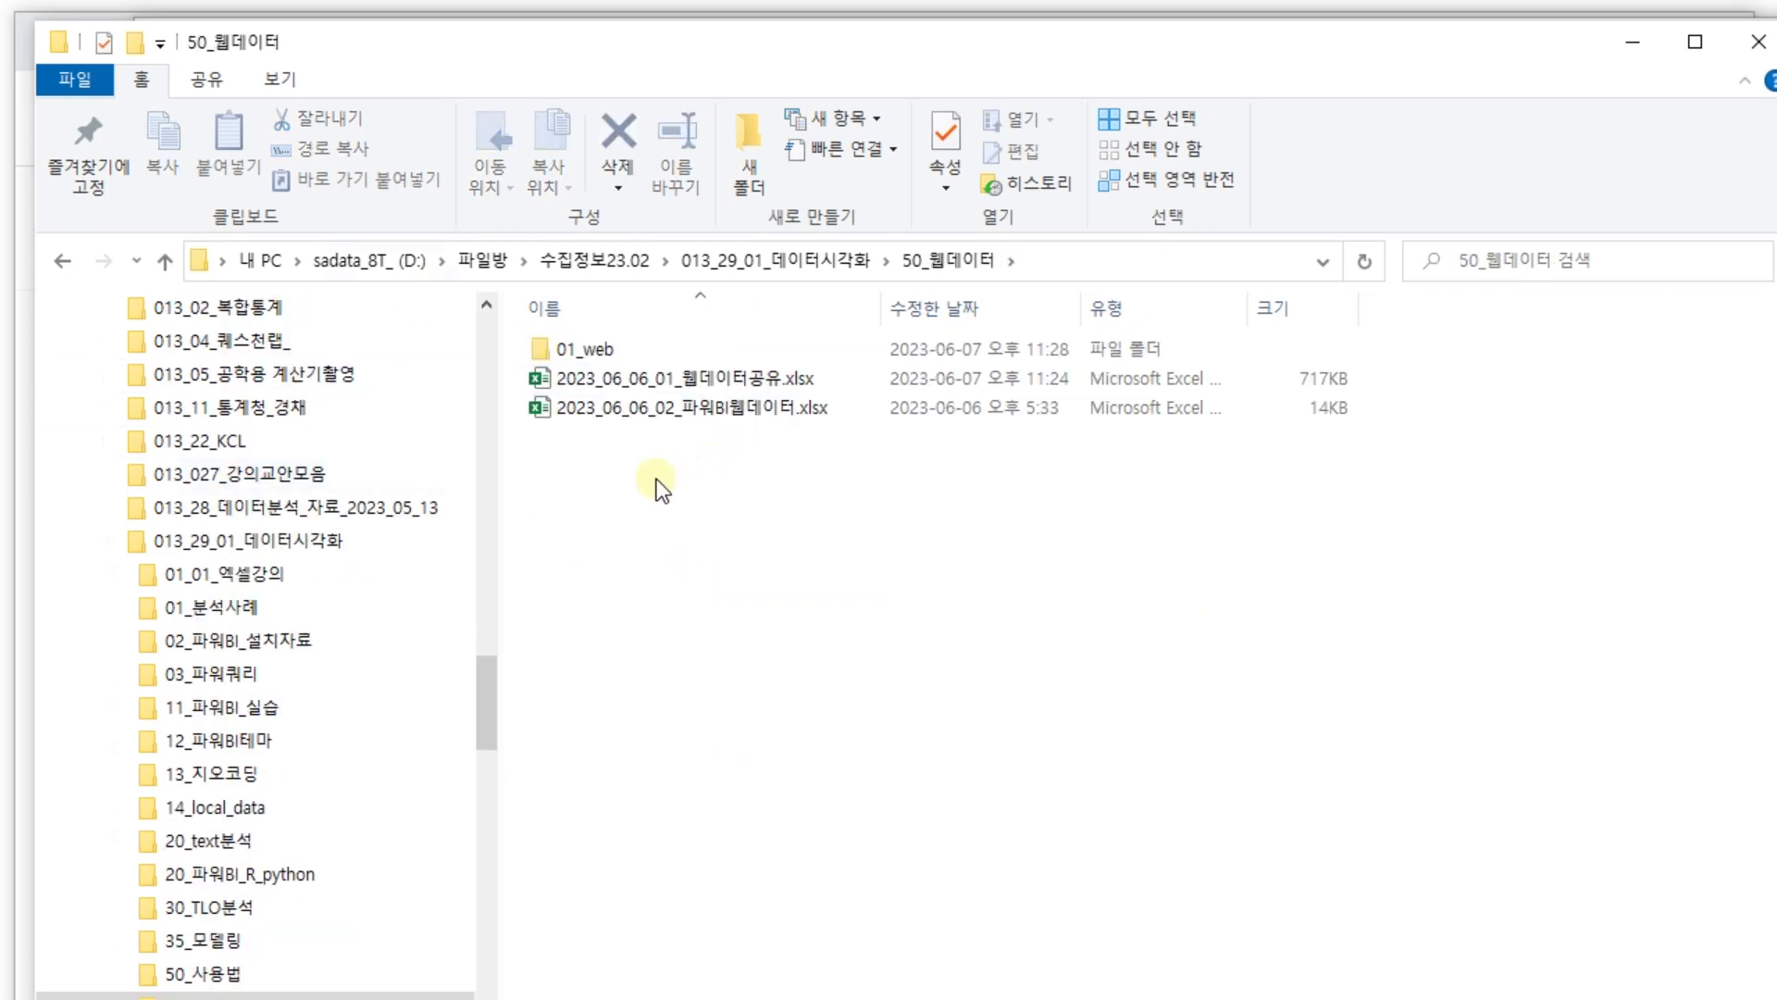
double_click(541, 349)
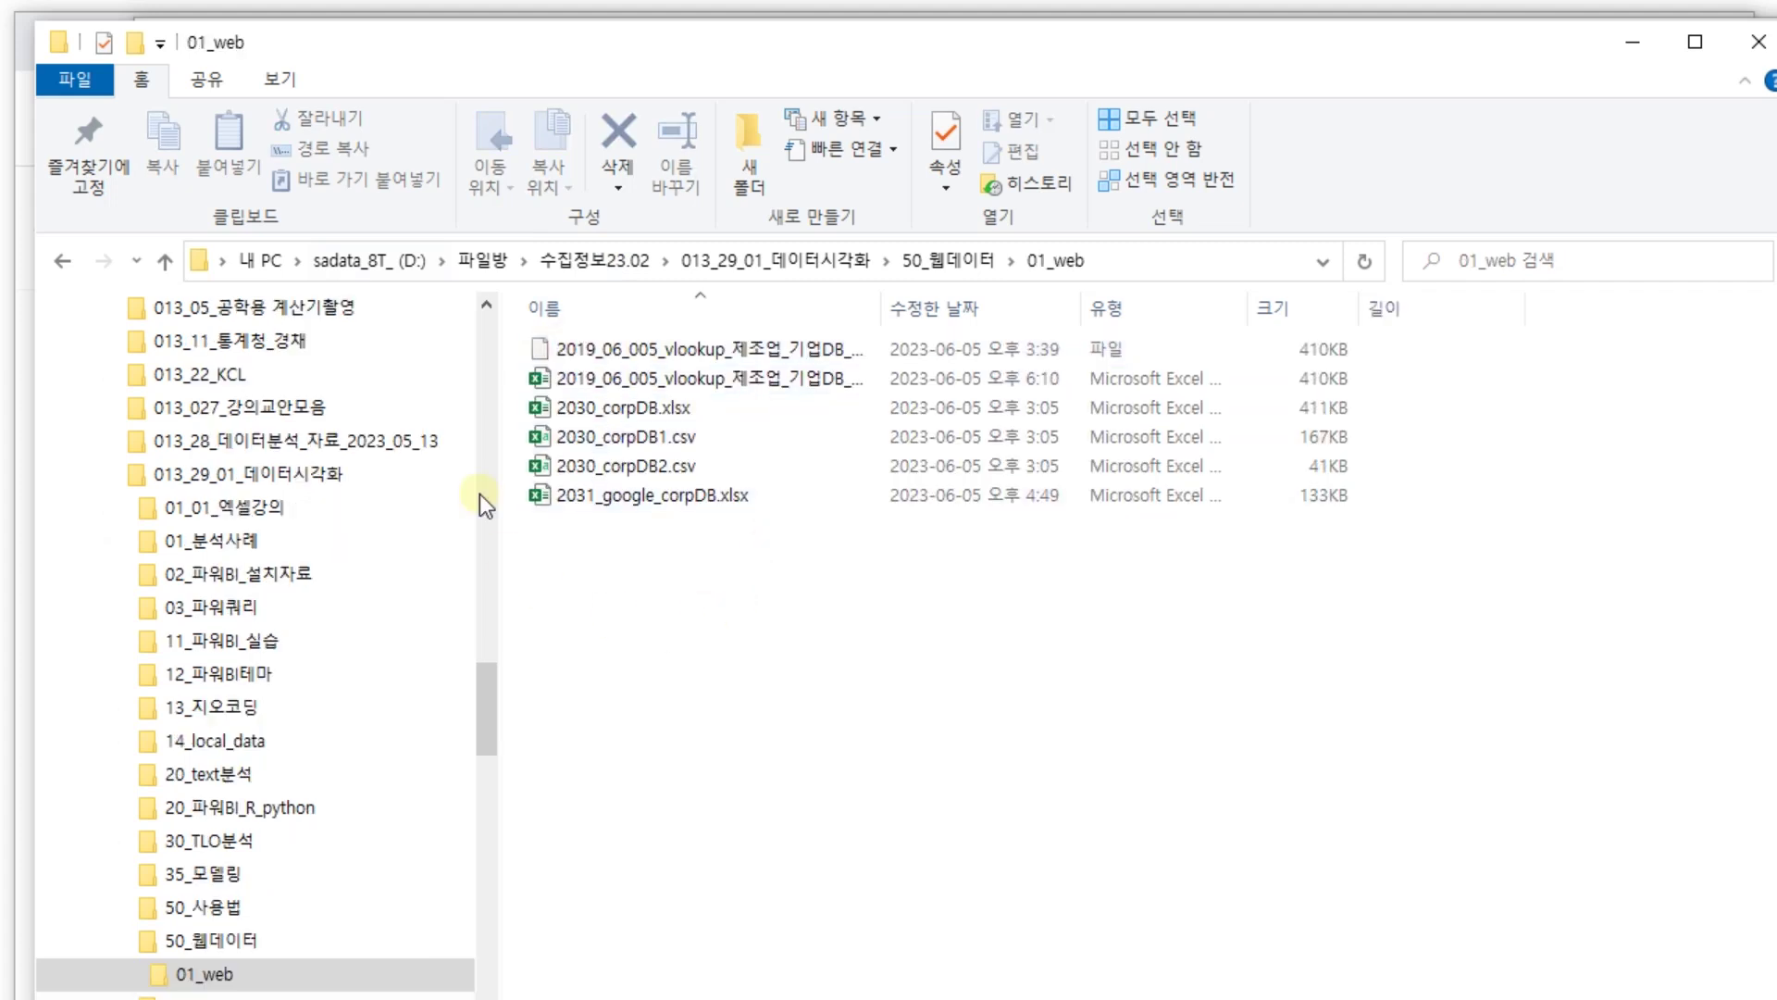
left_click(639, 379)
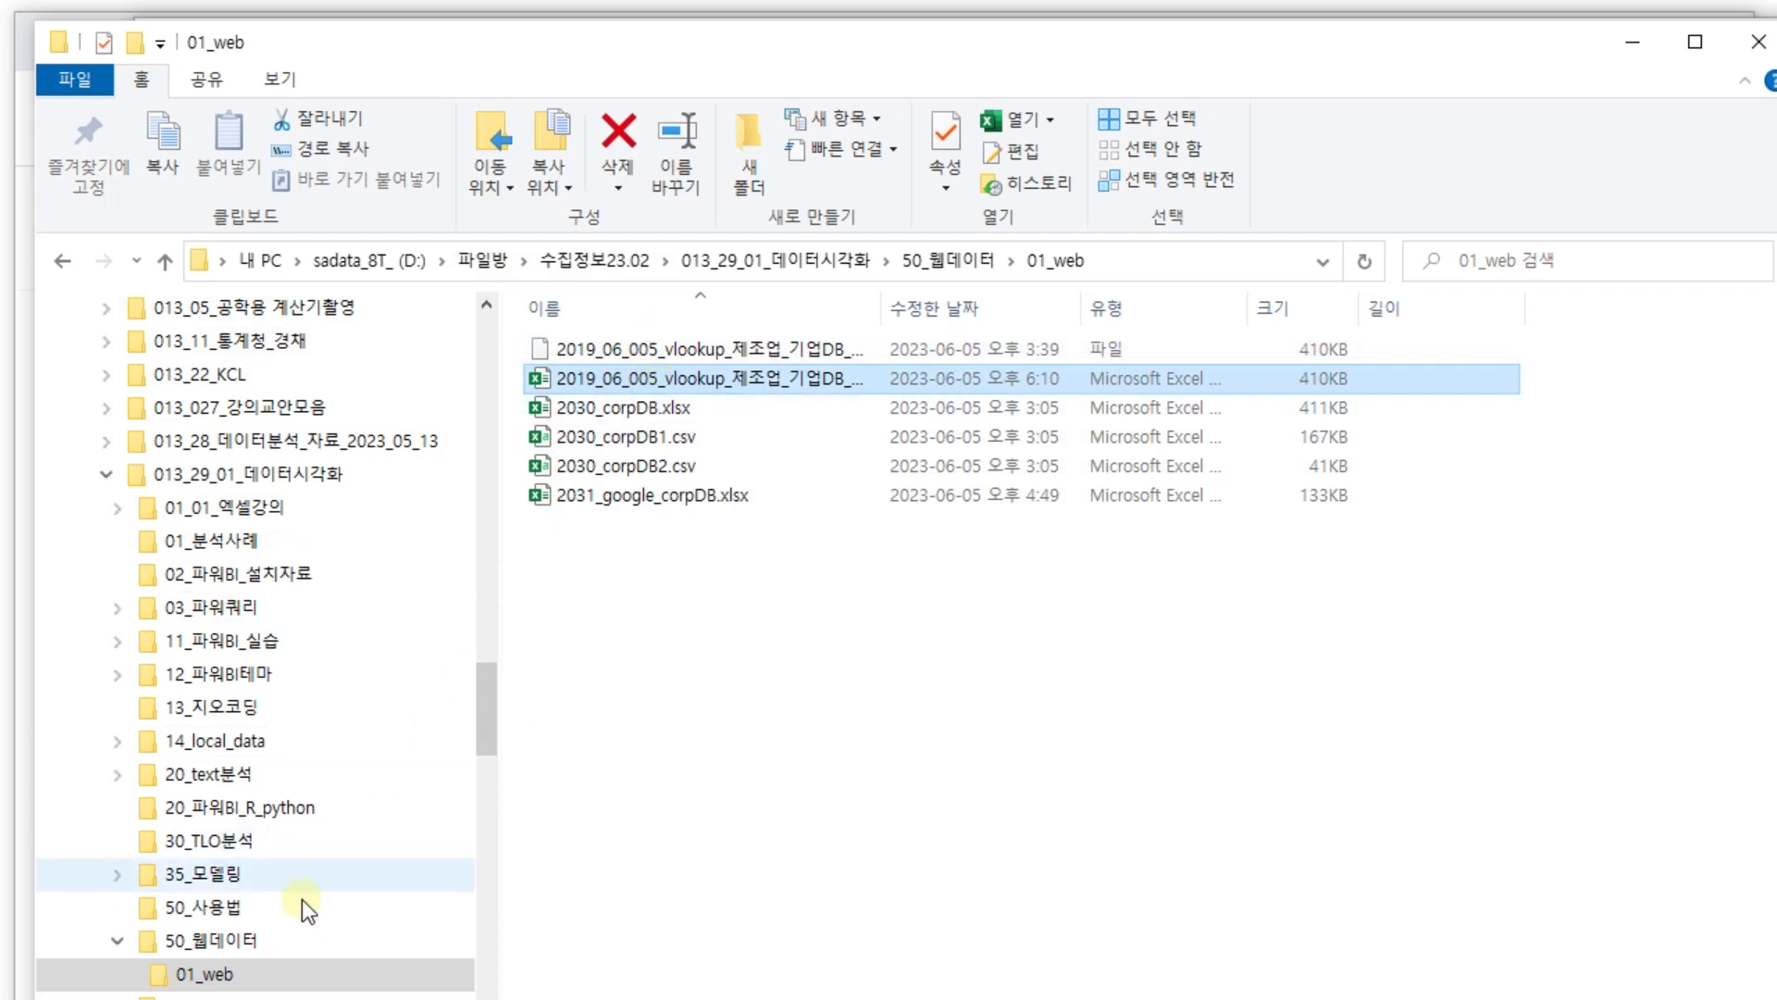
- Return to the 50_웹데이터 folder and open the workbook 2023_06_06_02_파워BI웹데이터.xlsx in Excel
left_click(246, 942)
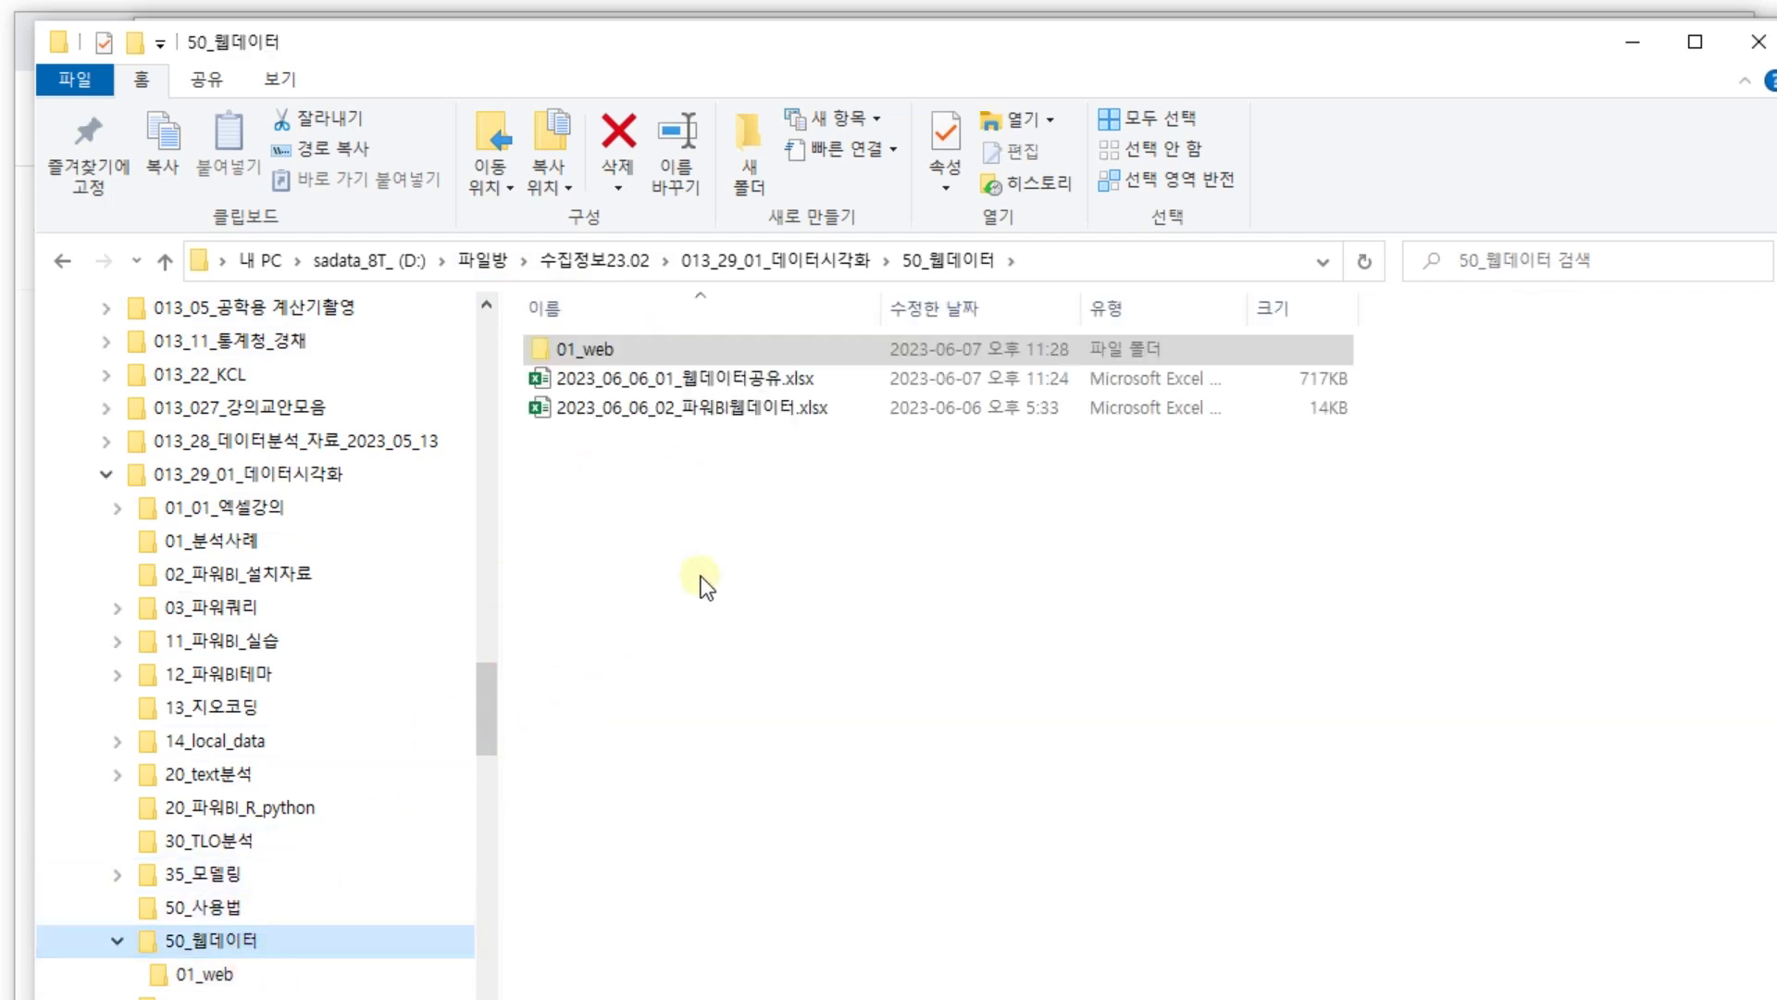
left_click(746, 416)
double_click(752, 424)
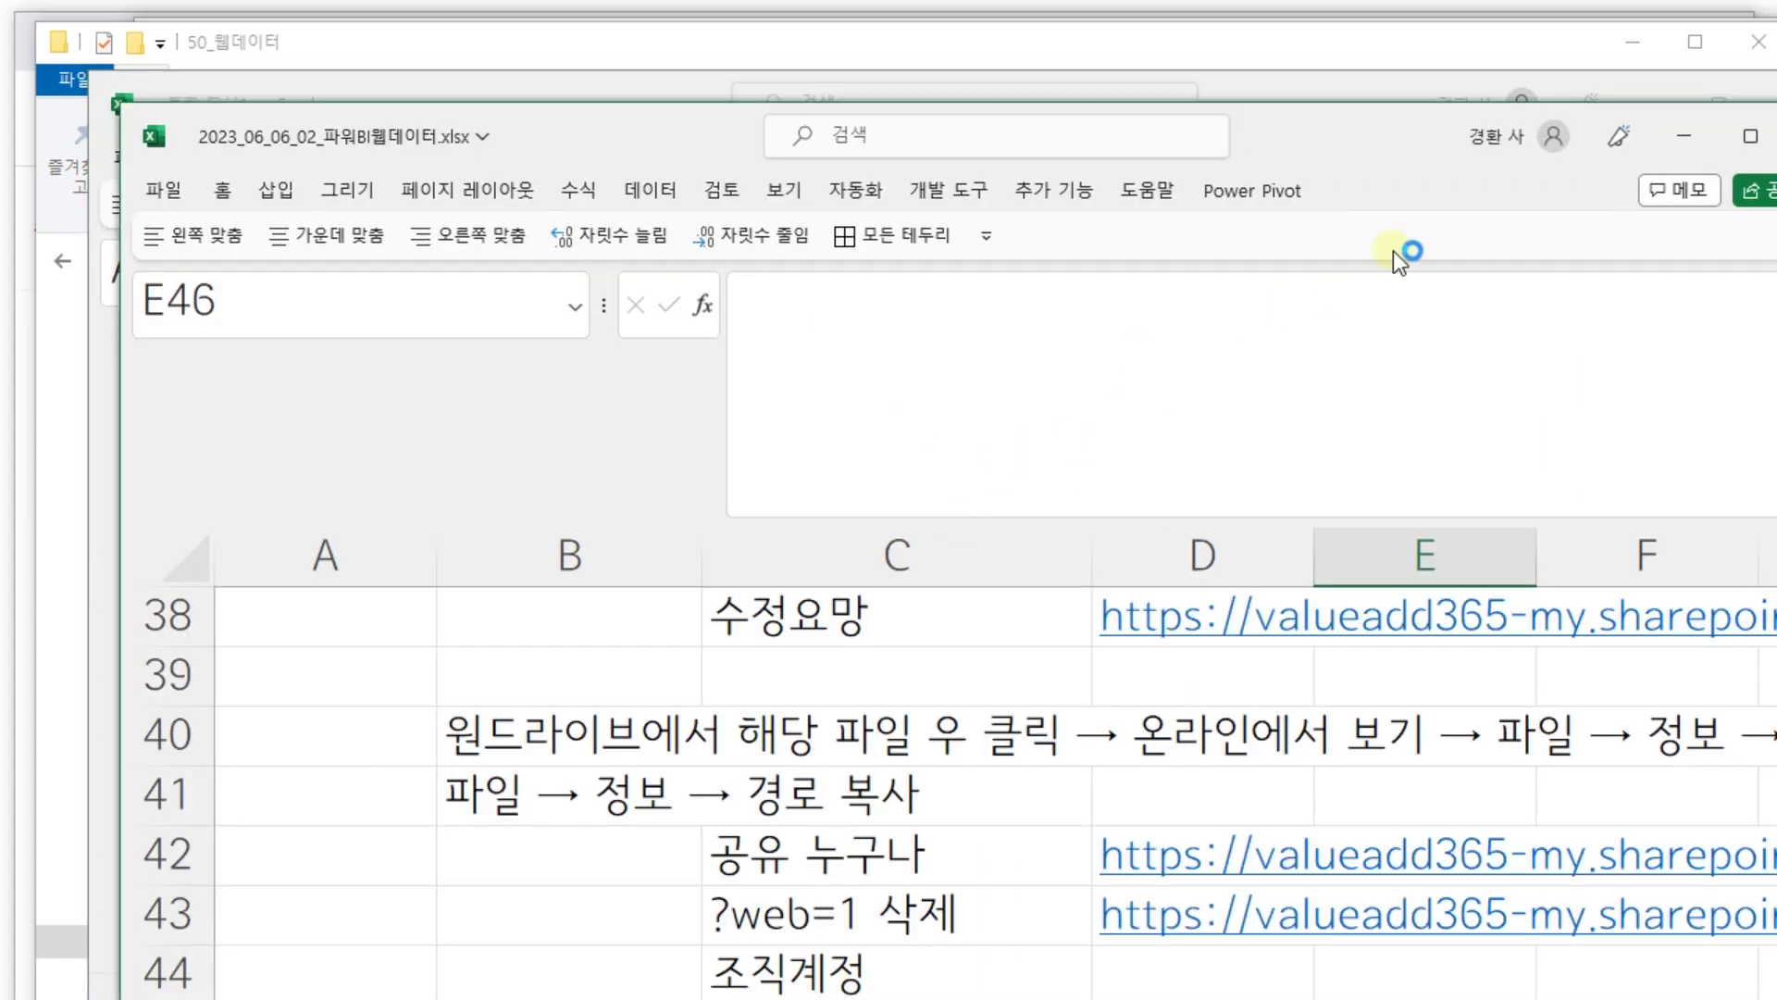
- Reposition the workbook window, shrink the formula bar to one line and show the first rows of the 실습 sheet
left_click_drag(1388, 136, 1279, 3)
scroll(542, 796, "up", 4)
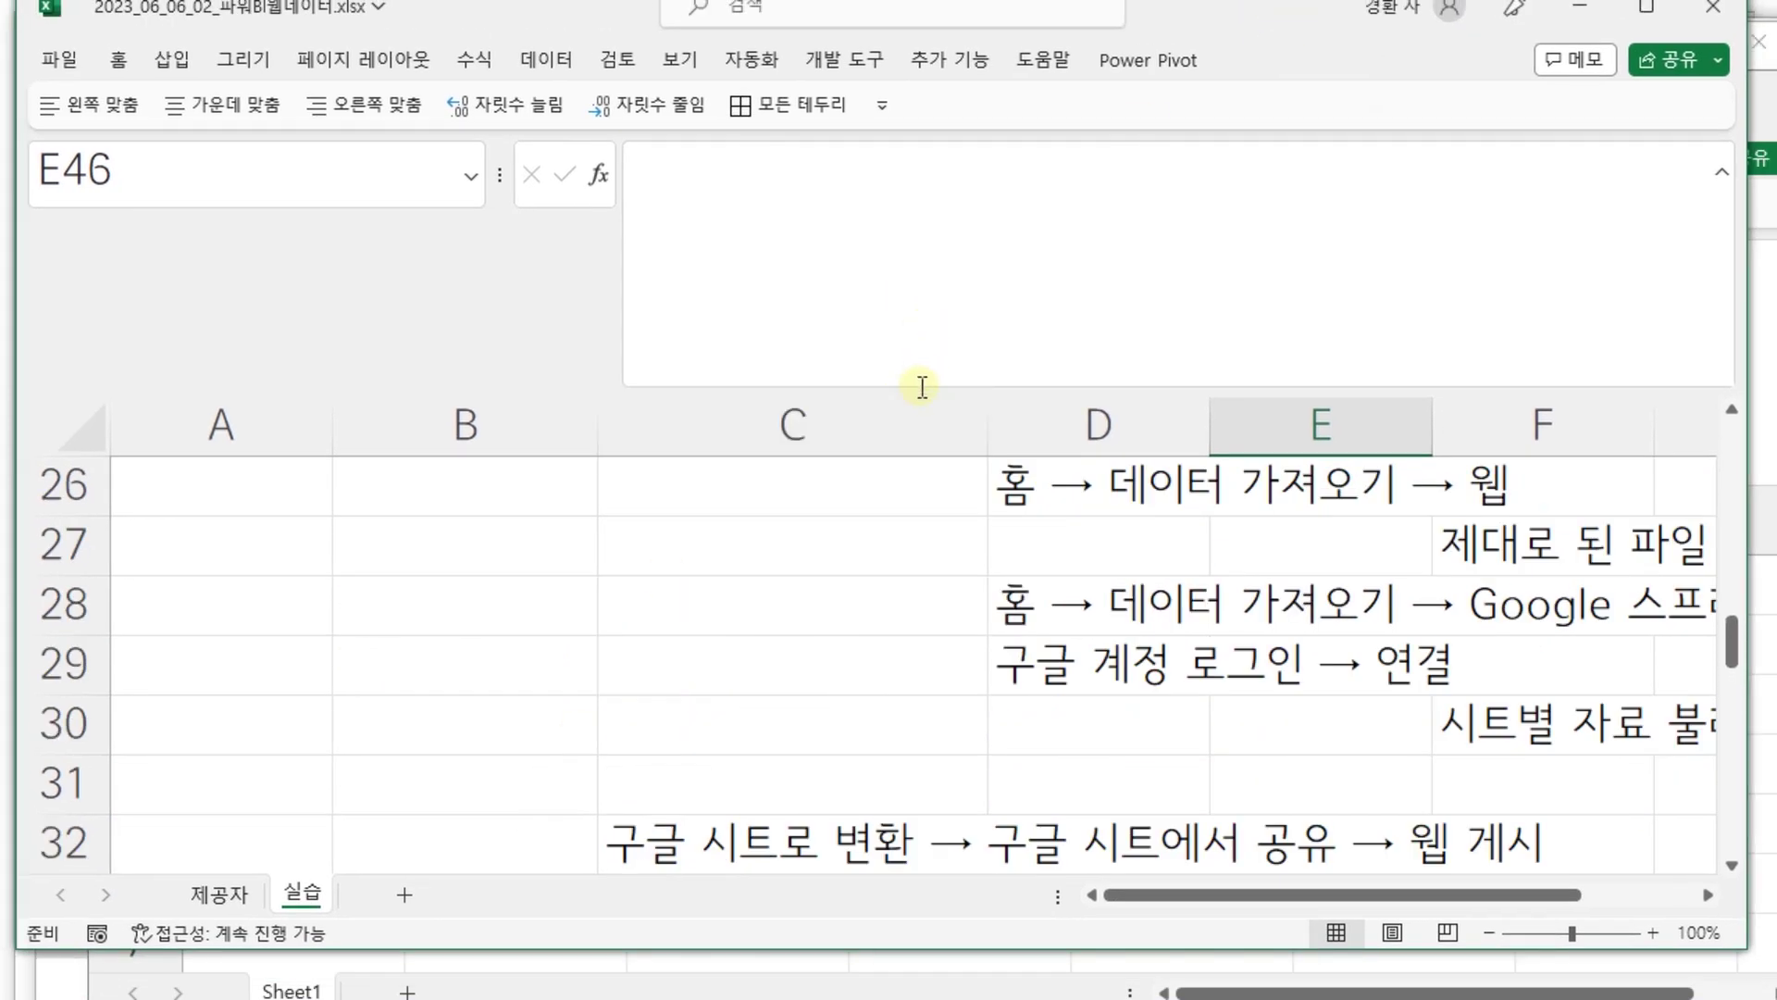
left_click_drag(894, 389, 865, 191)
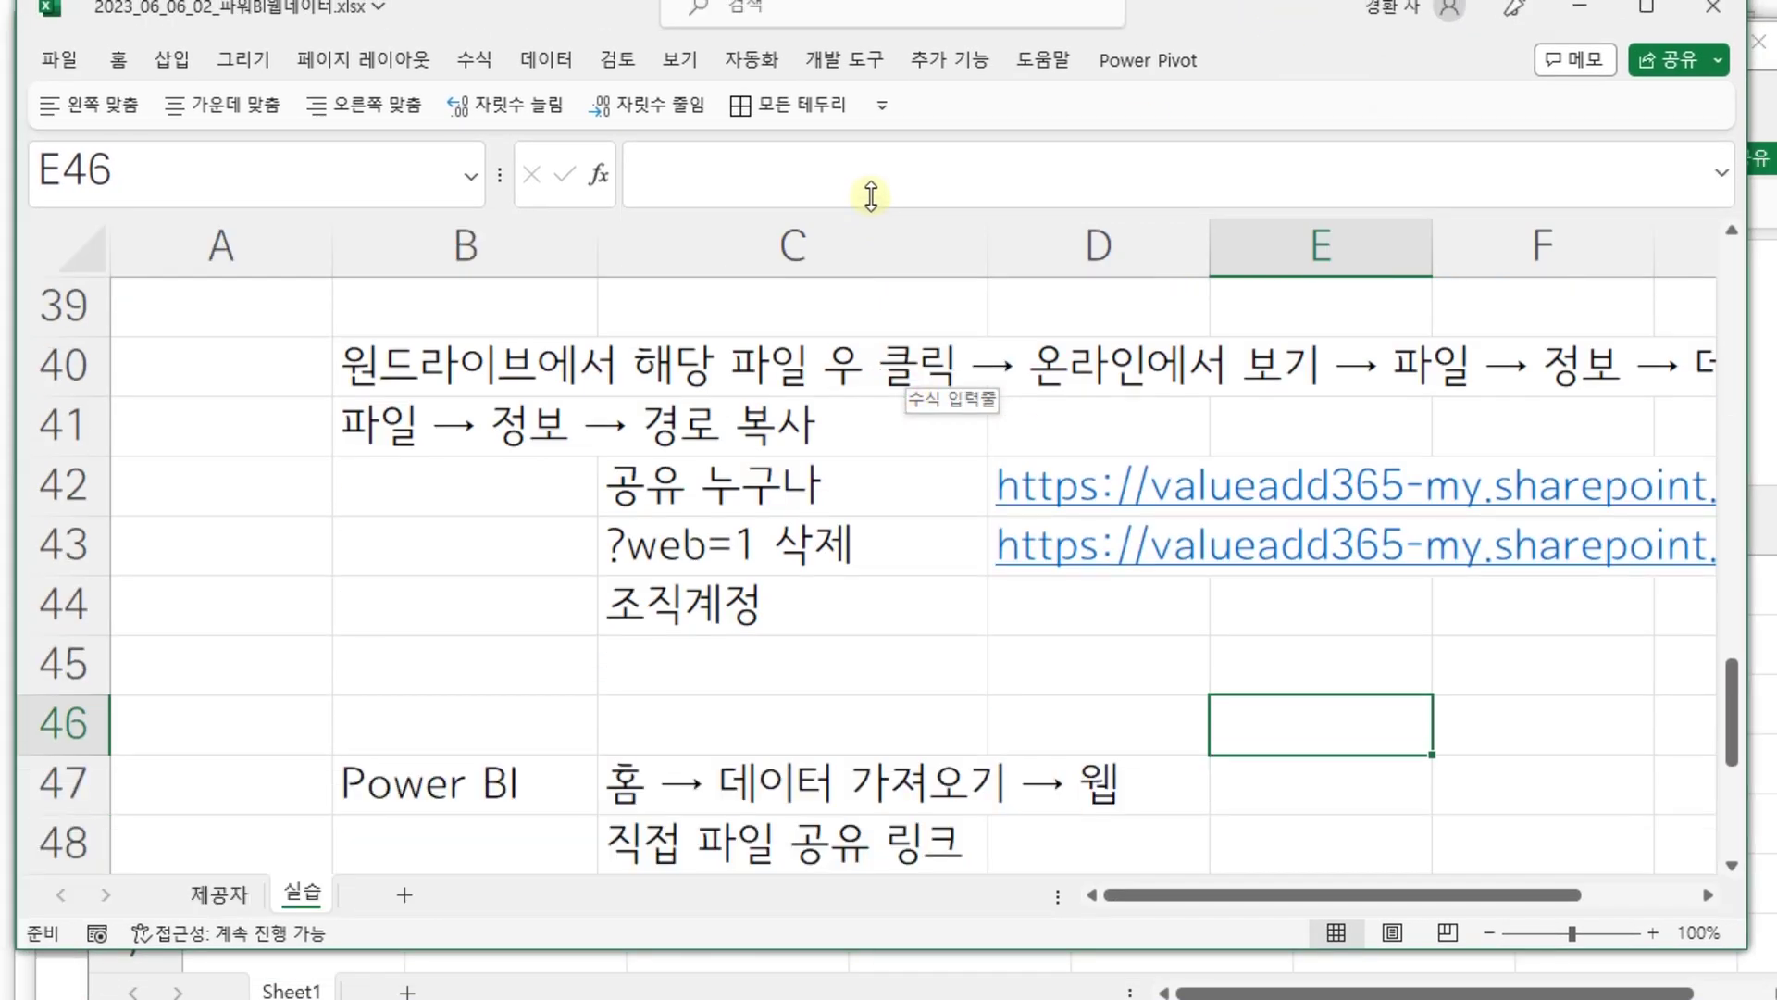
scroll(682, 519, "up", 13)
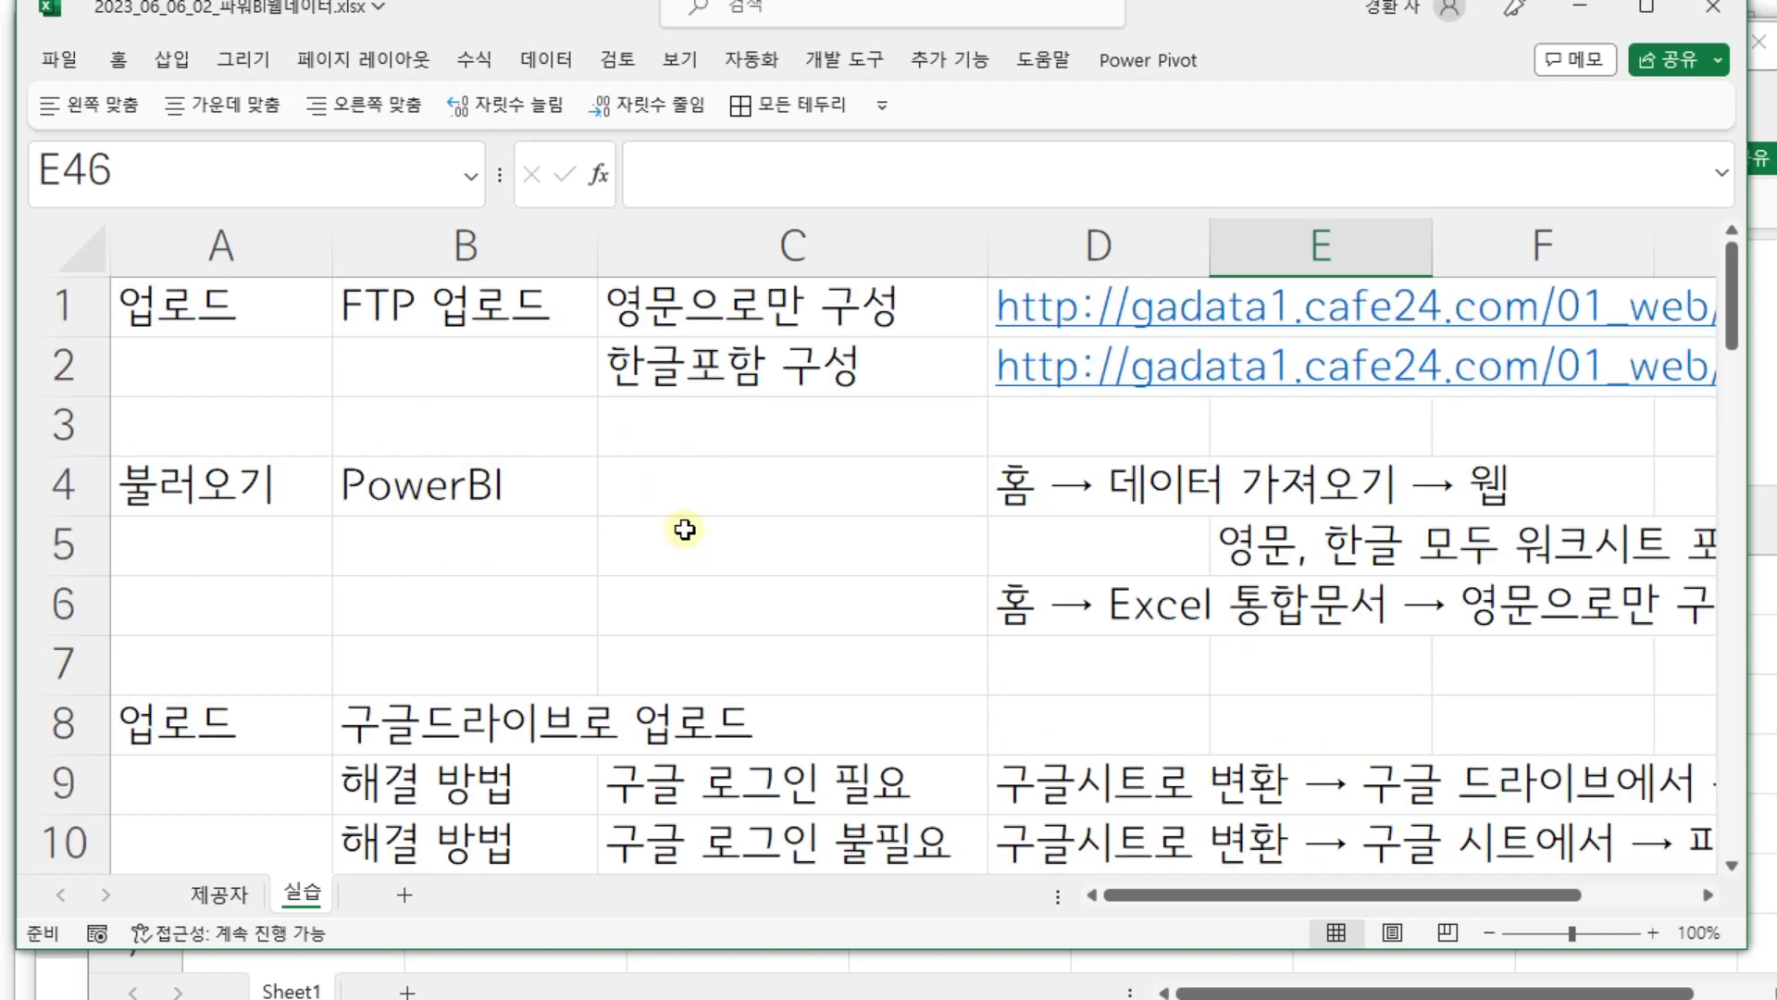
- Examine the FTP upload entries in rows 1 and 2, reading the English-only and Korean-named file addresses in full
left_click(465, 360)
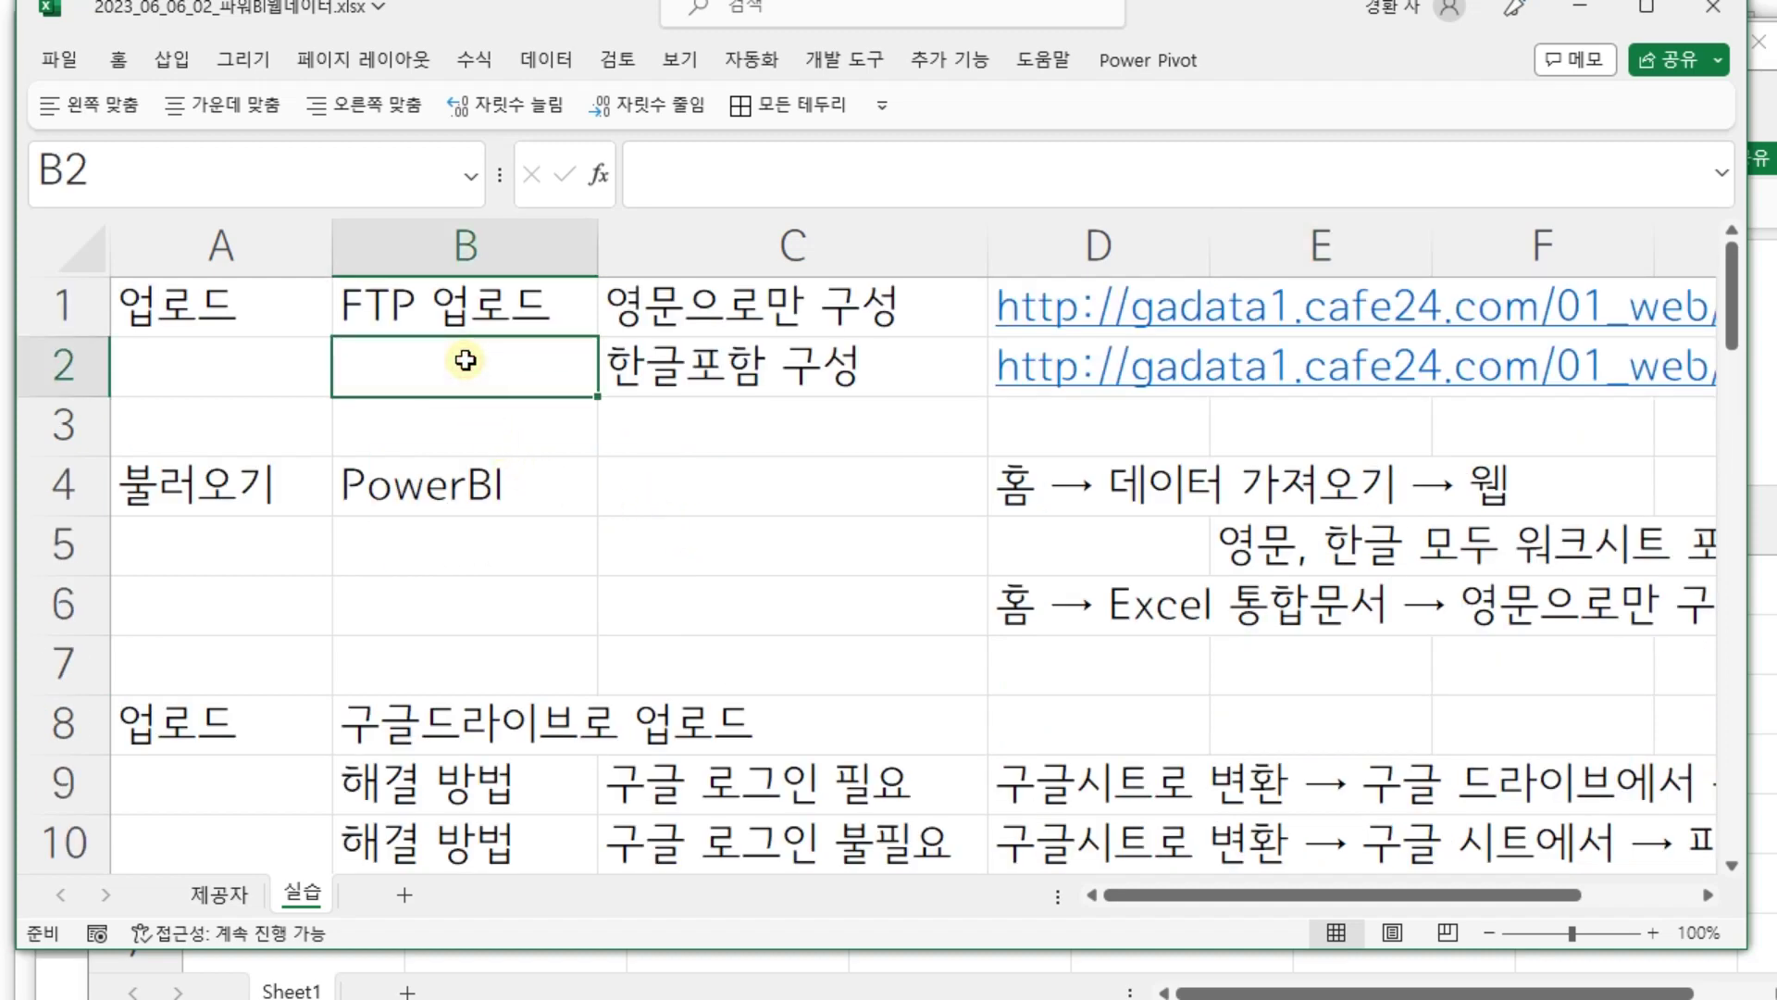
key("Up")
key("Right")
key("Down")
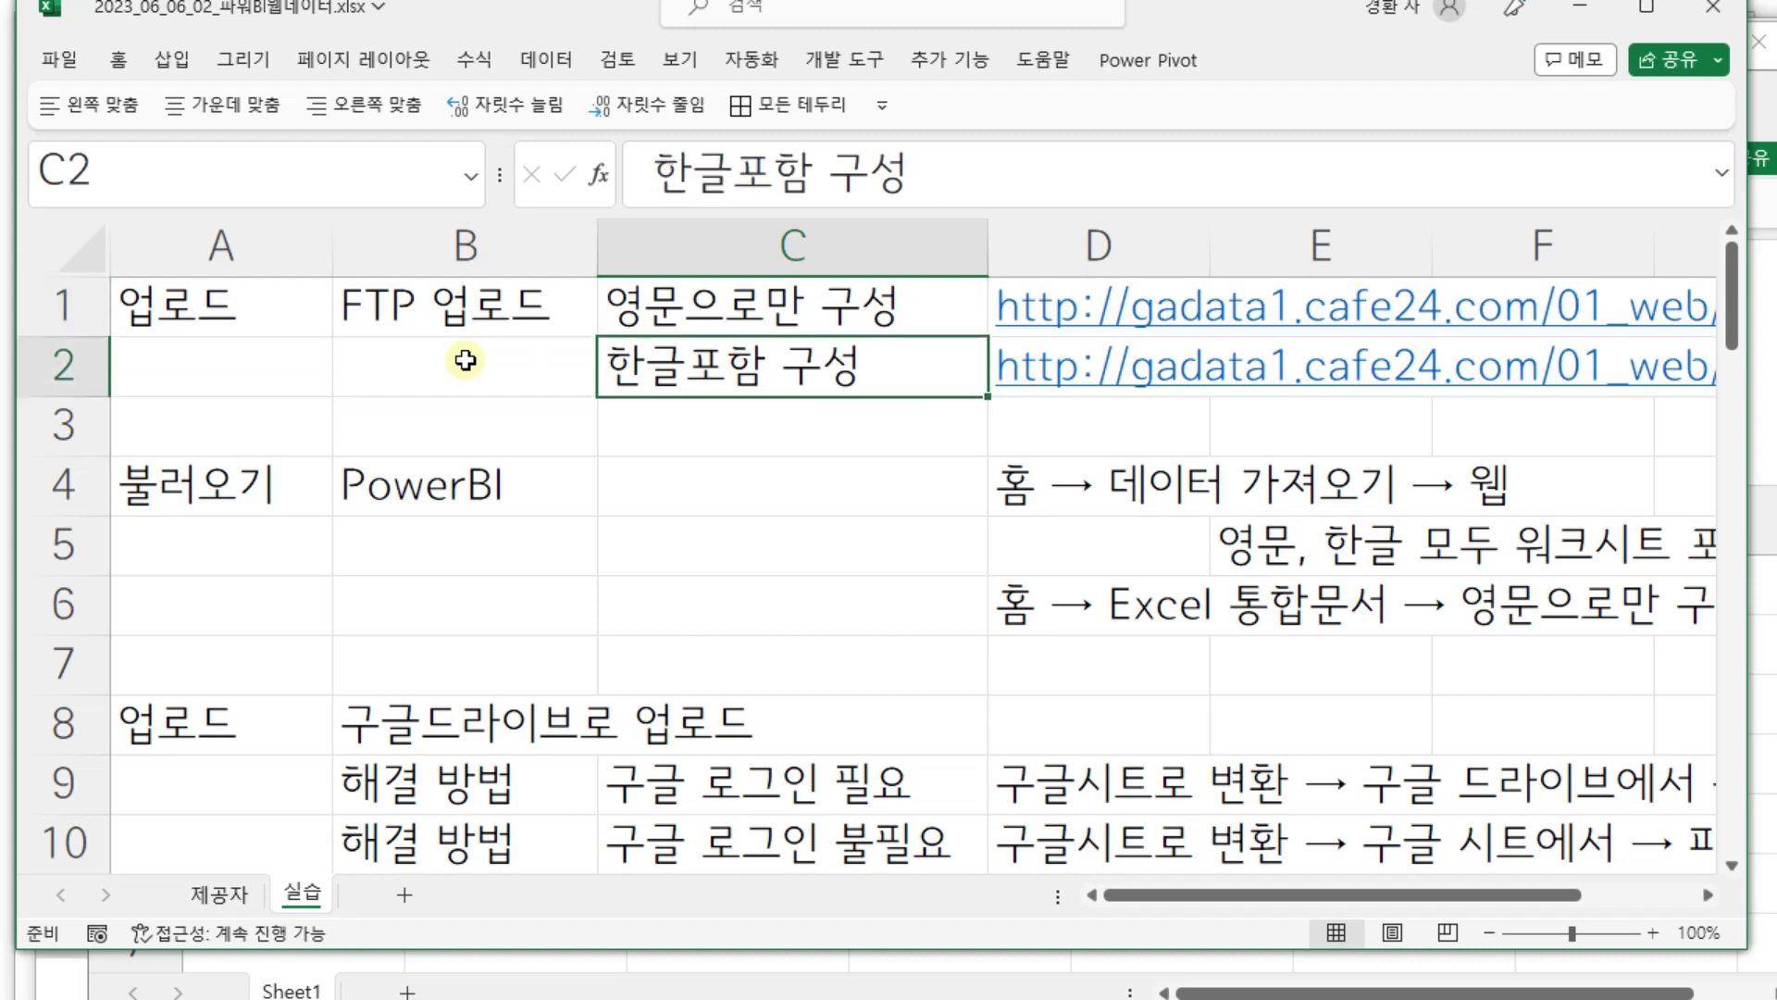
key("Right")
key("Right")
key("Right")
key("Right")
key("Right")
key("Right")
key("Right")
key("Right")
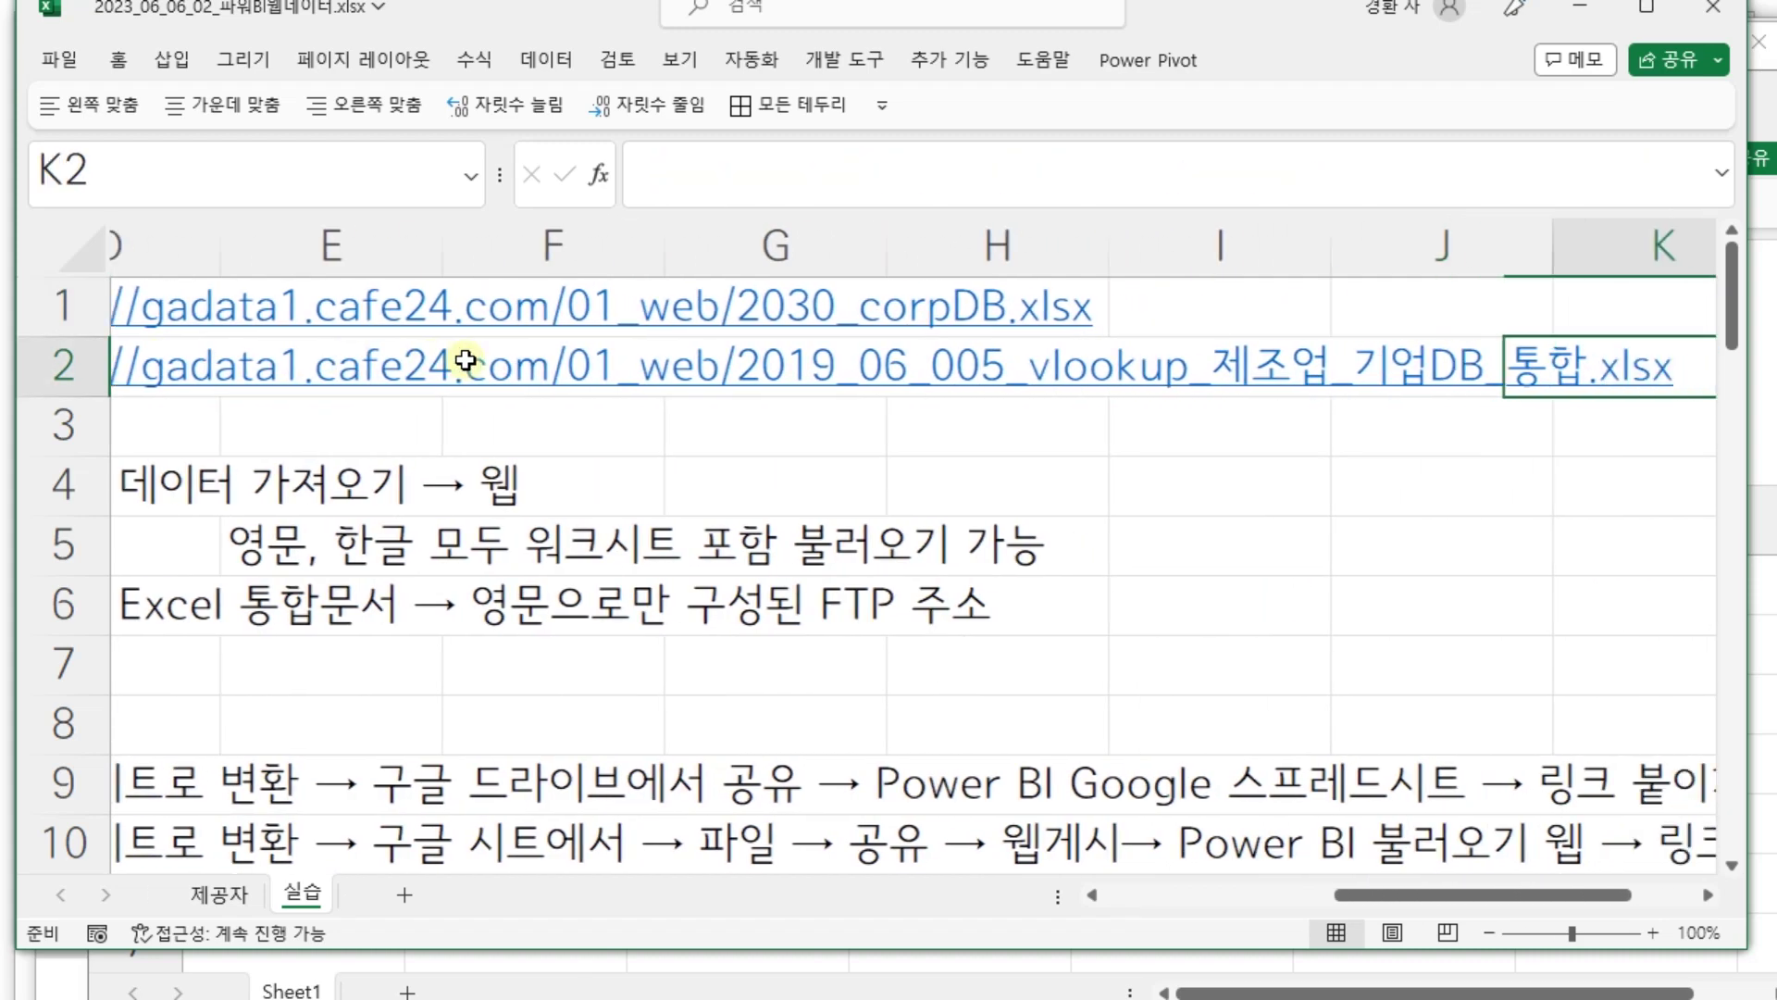
key("Left")
key("Left")
key("Left")
key("Left")
key("Left")
key("Left")
key("Left")
key("Left")
key("Left")
key("Left")
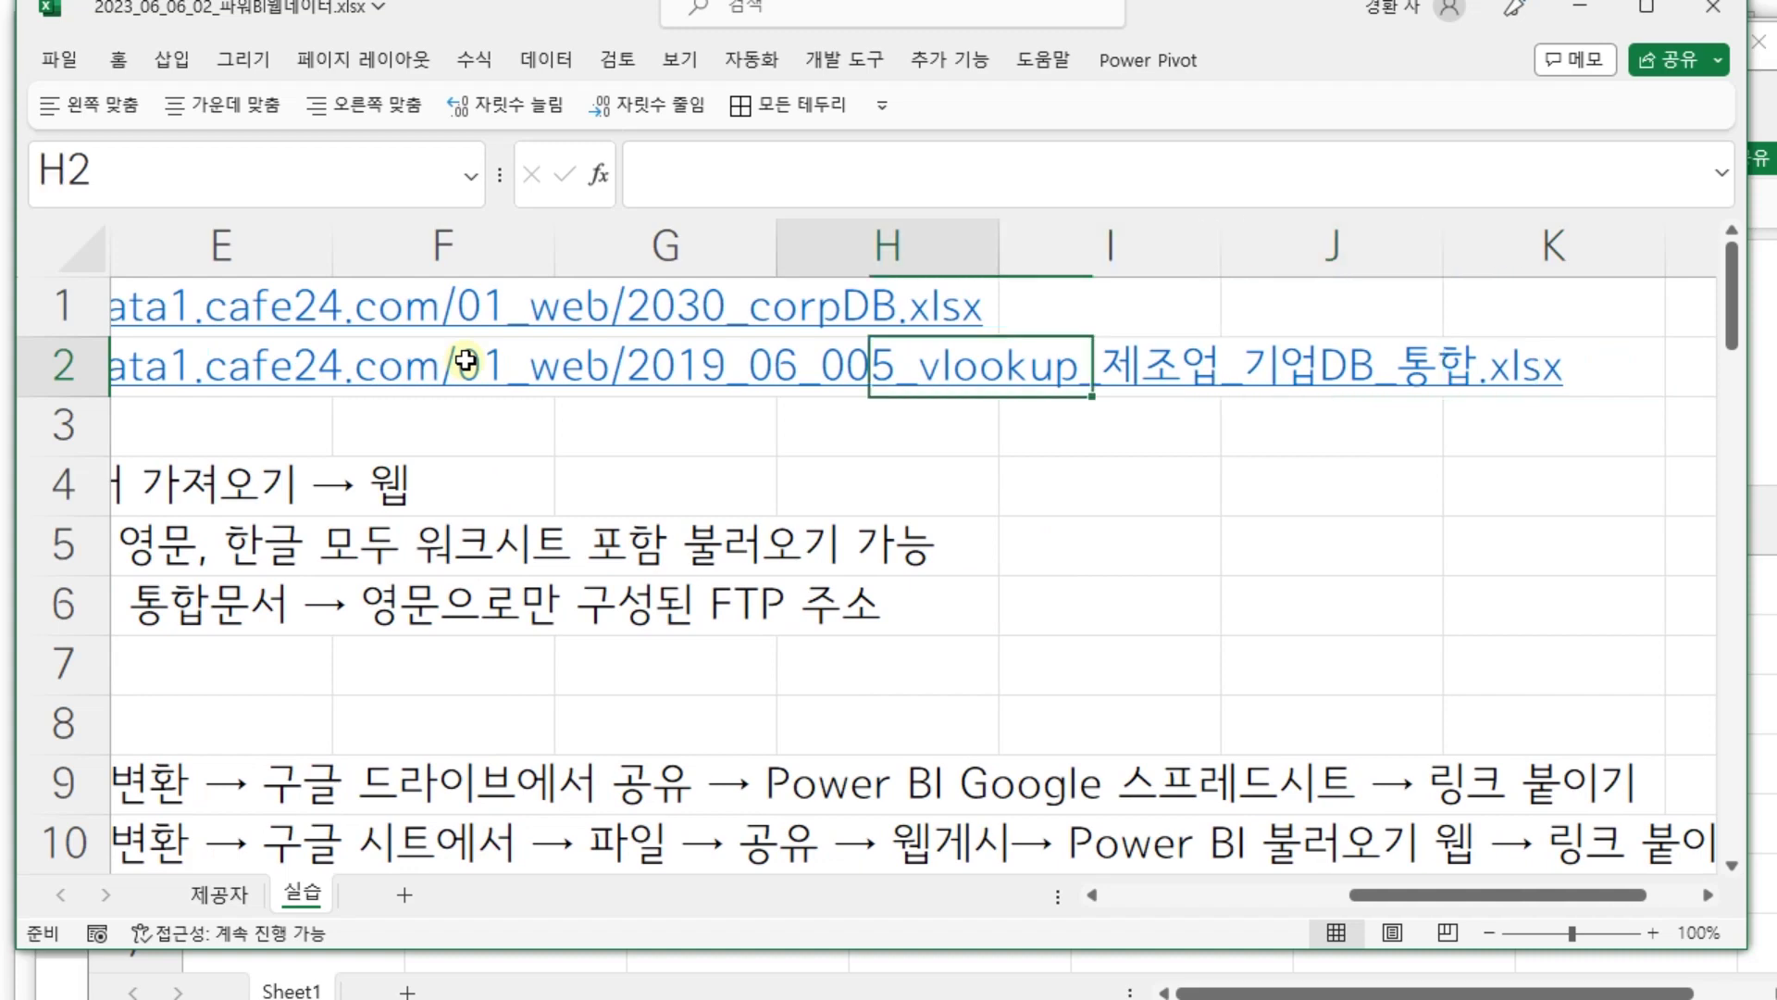
key("Right")
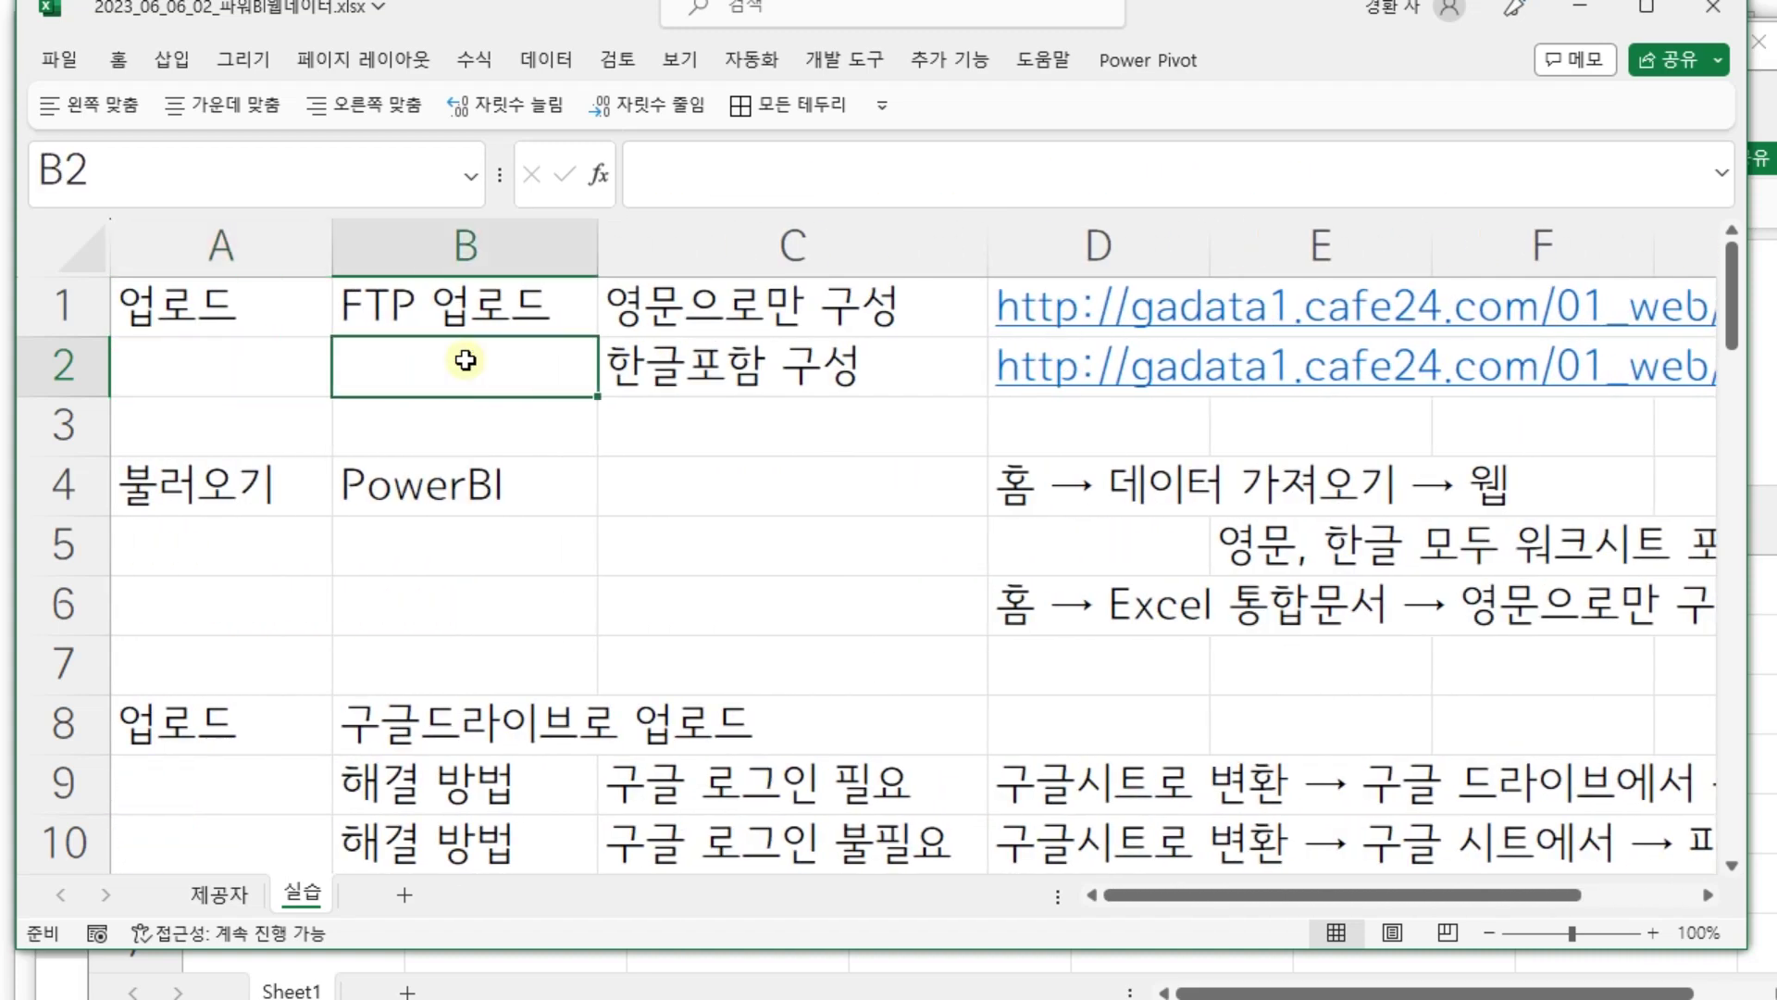
- Review the Power BI web import path in row 4 and the English-only FTP address in row 1
key("Down")
key("Down")
key("Right")
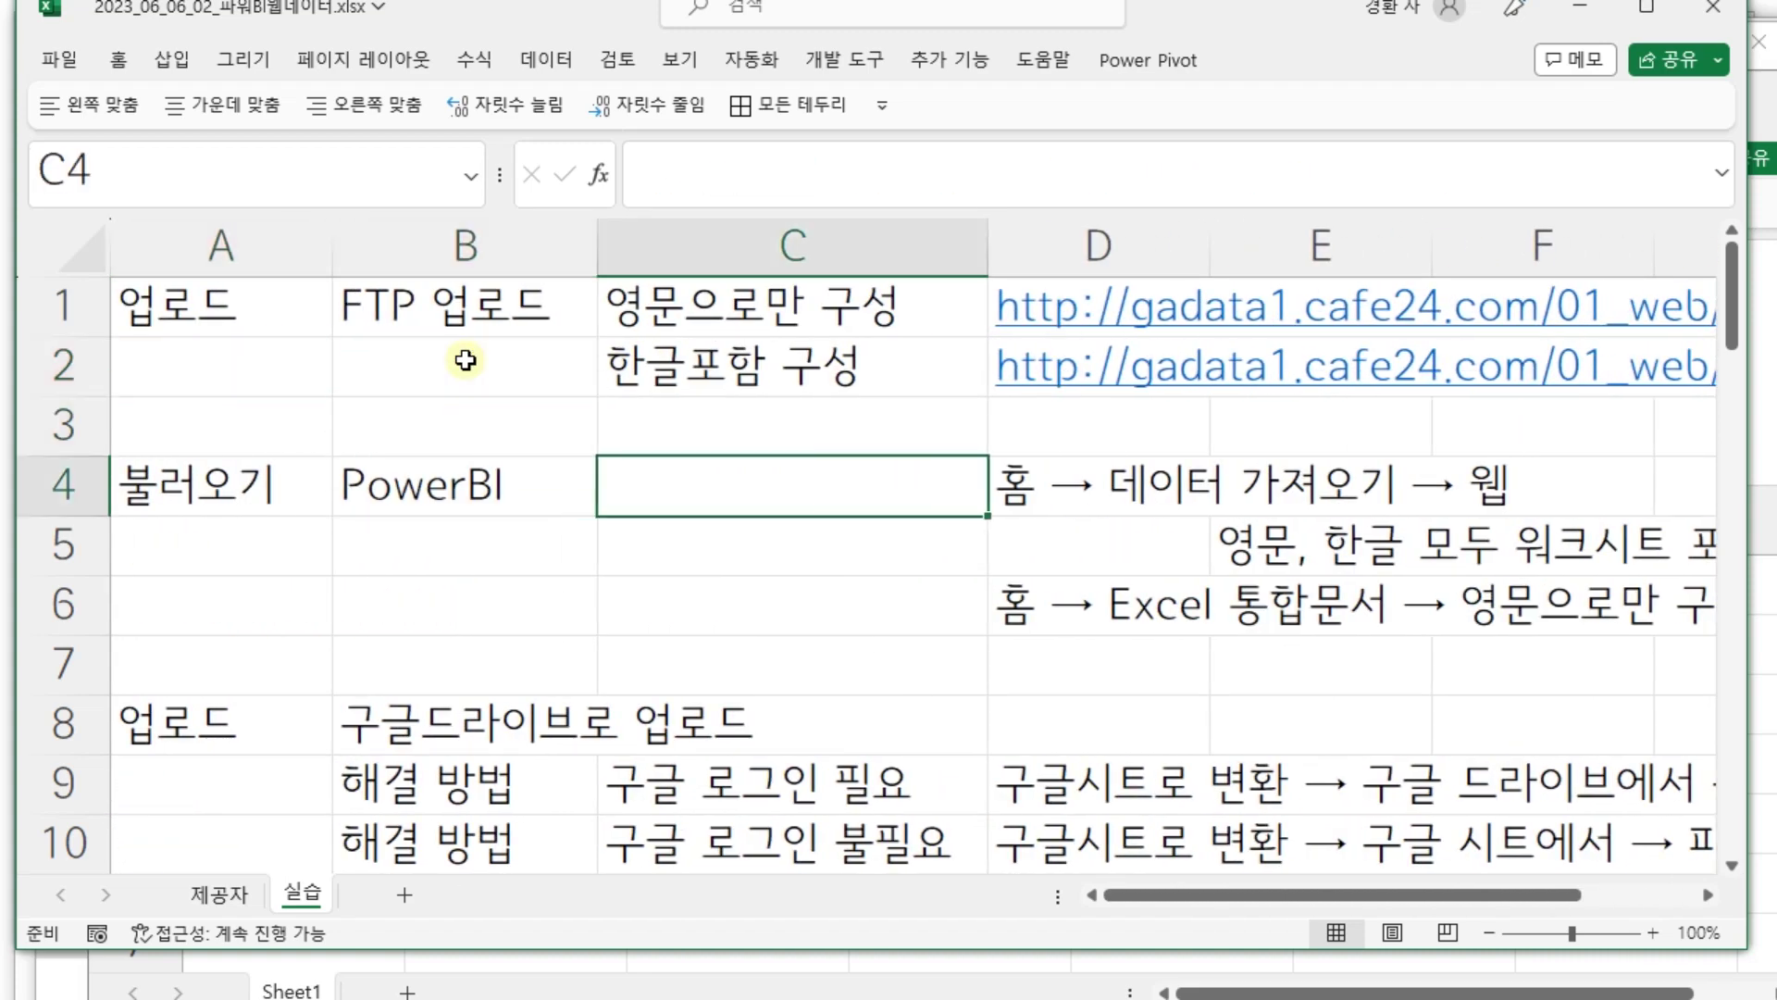
key("Right")
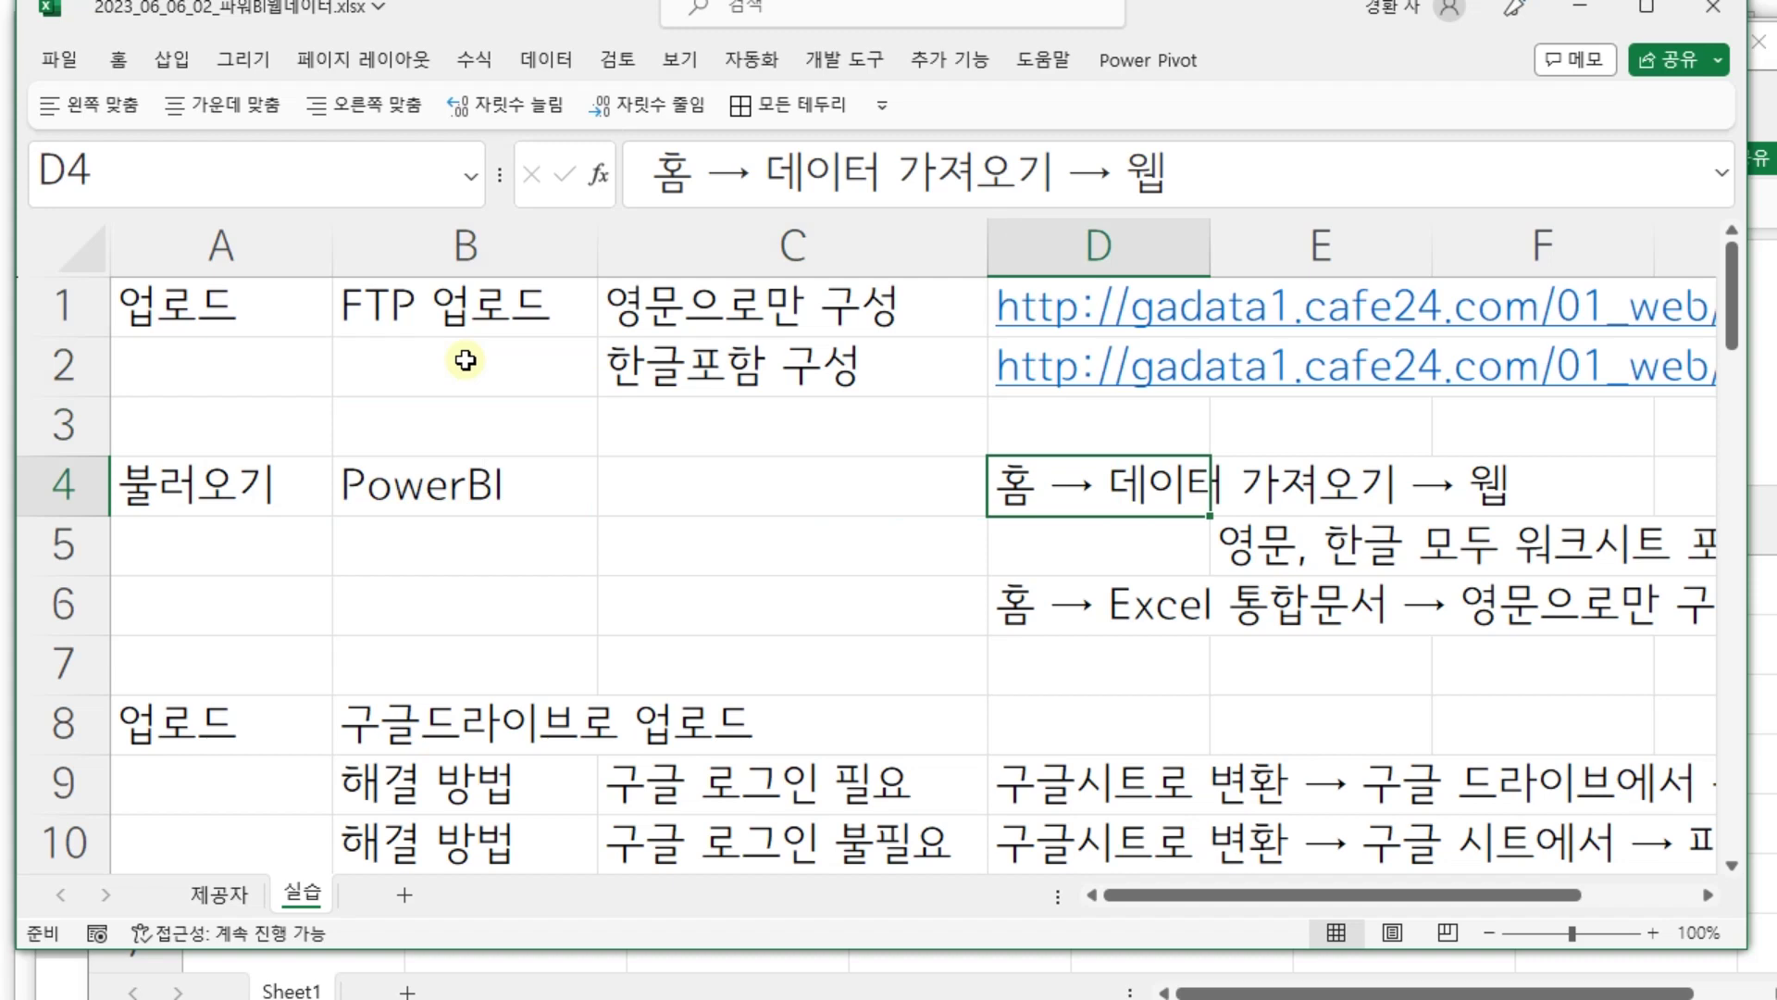
key("Up")
key("Up")
key("Up")
key("Right")
key("Right")
key("Right")
key("Right")
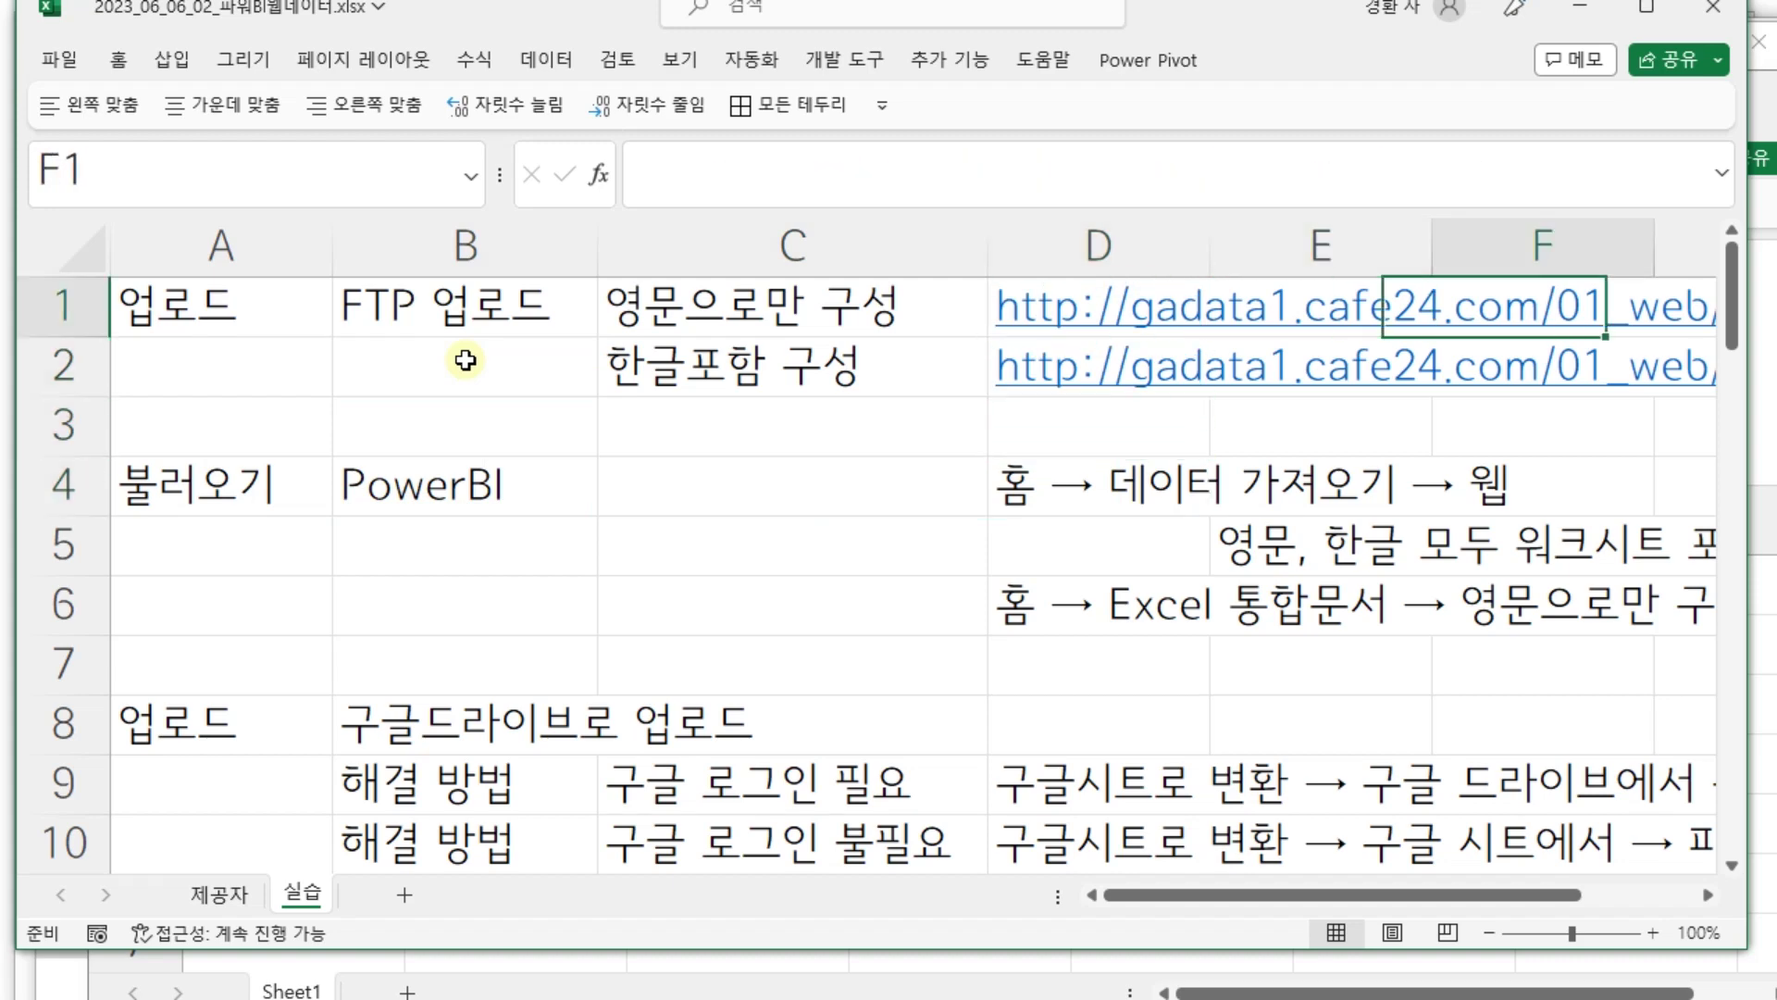
key("Right")
key("Left")
key("Left")
key("Left")
key("Left")
key("Left")
key("Left")
key("Left")
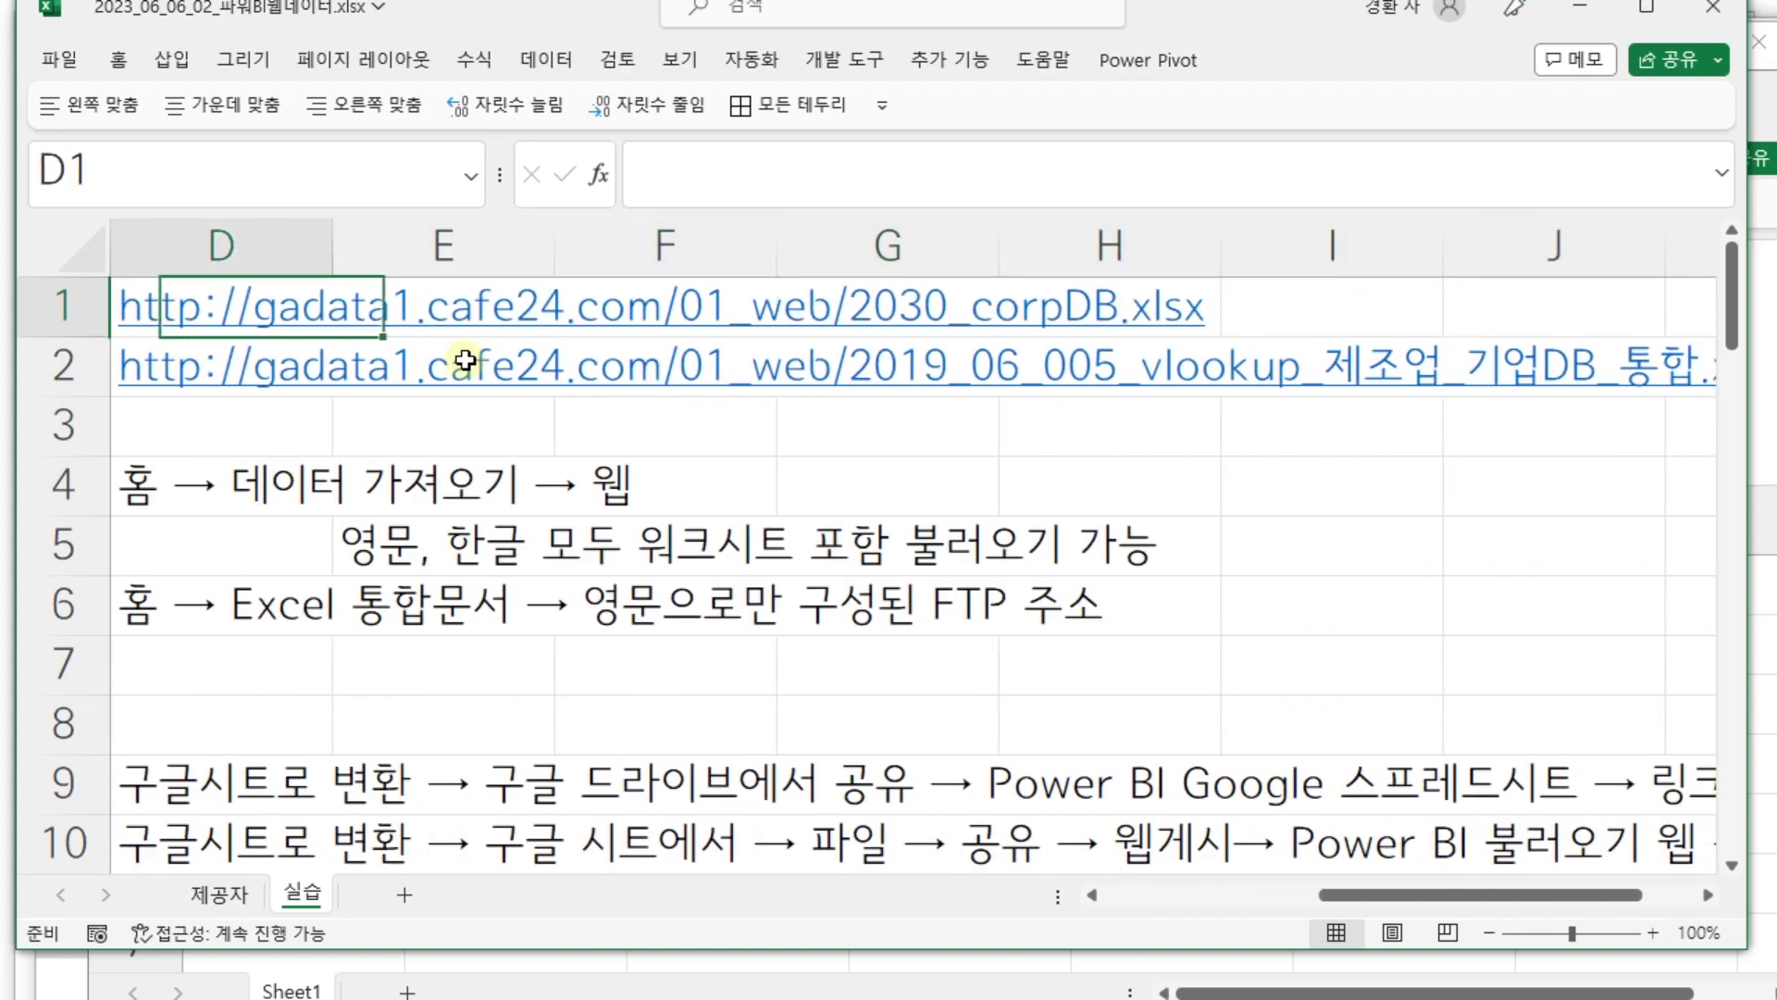
- Read the notes in rows 5 and 6 on importing worksheets through the web and Excel workbook connectors
key("Down")
key("Down")
key("Down")
key("Down")
key("Right")
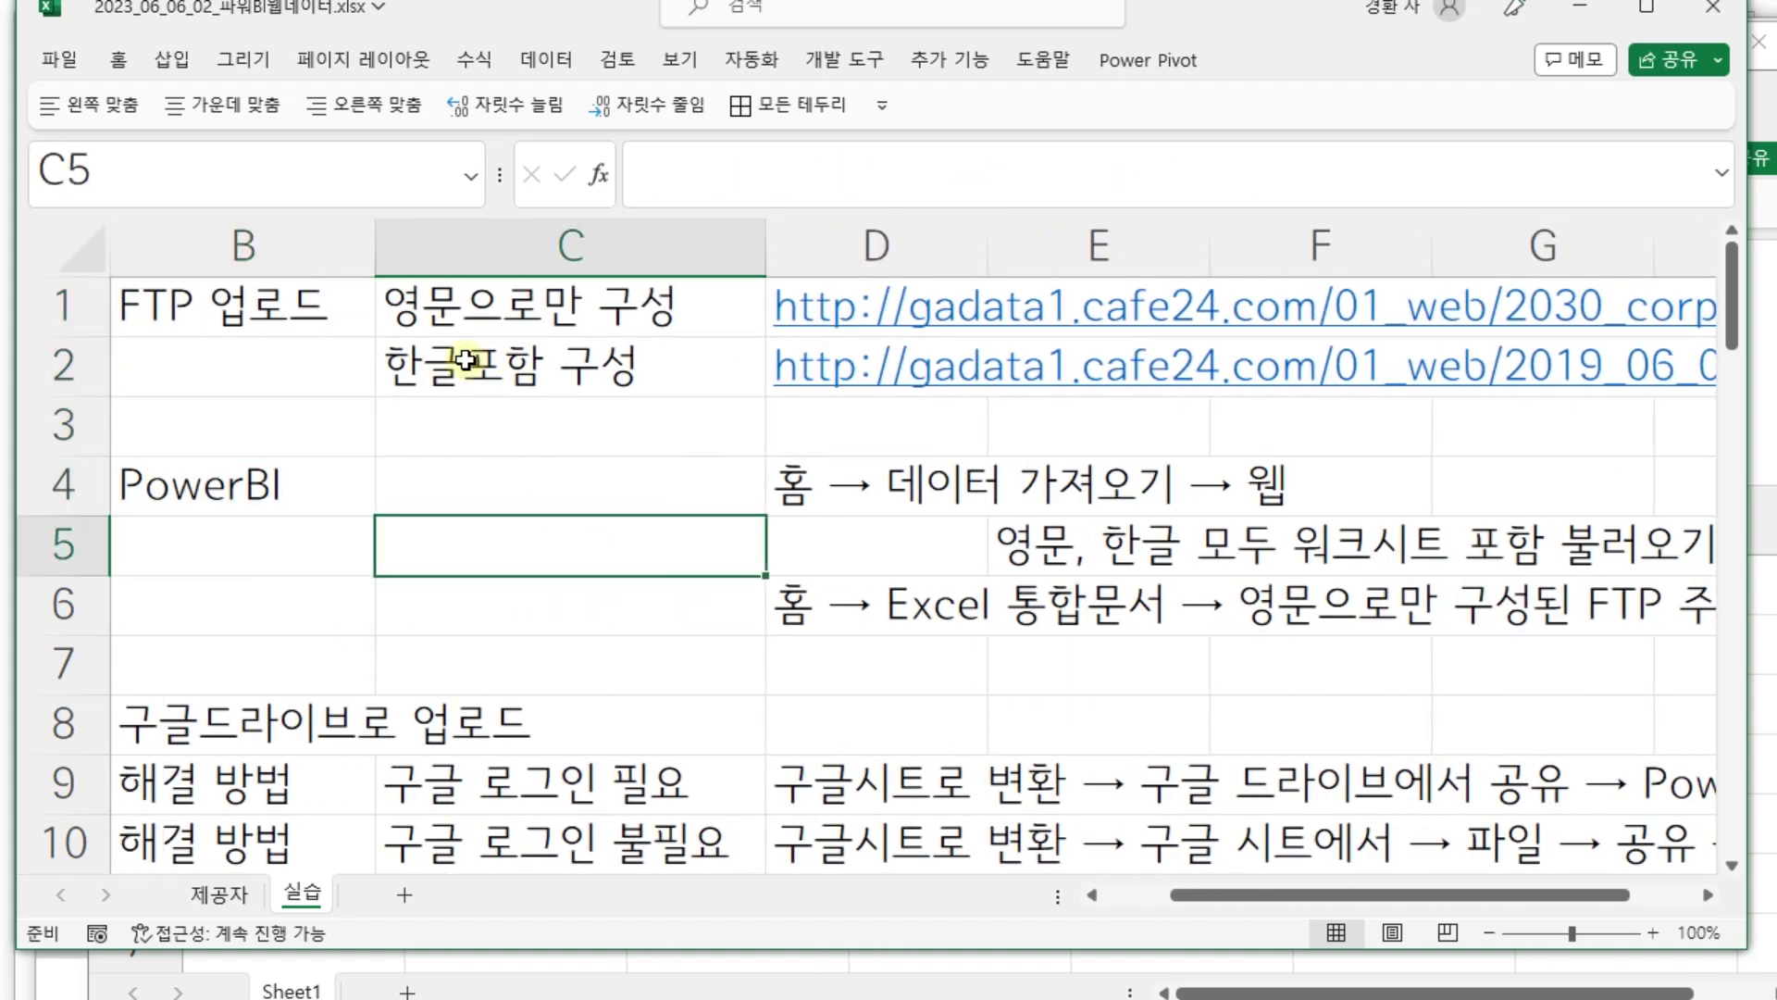
key("Down")
key("Right")
key("Right")
key("Right")
key("Right")
key("Right")
key("Left")
key("Left")
key("Left")
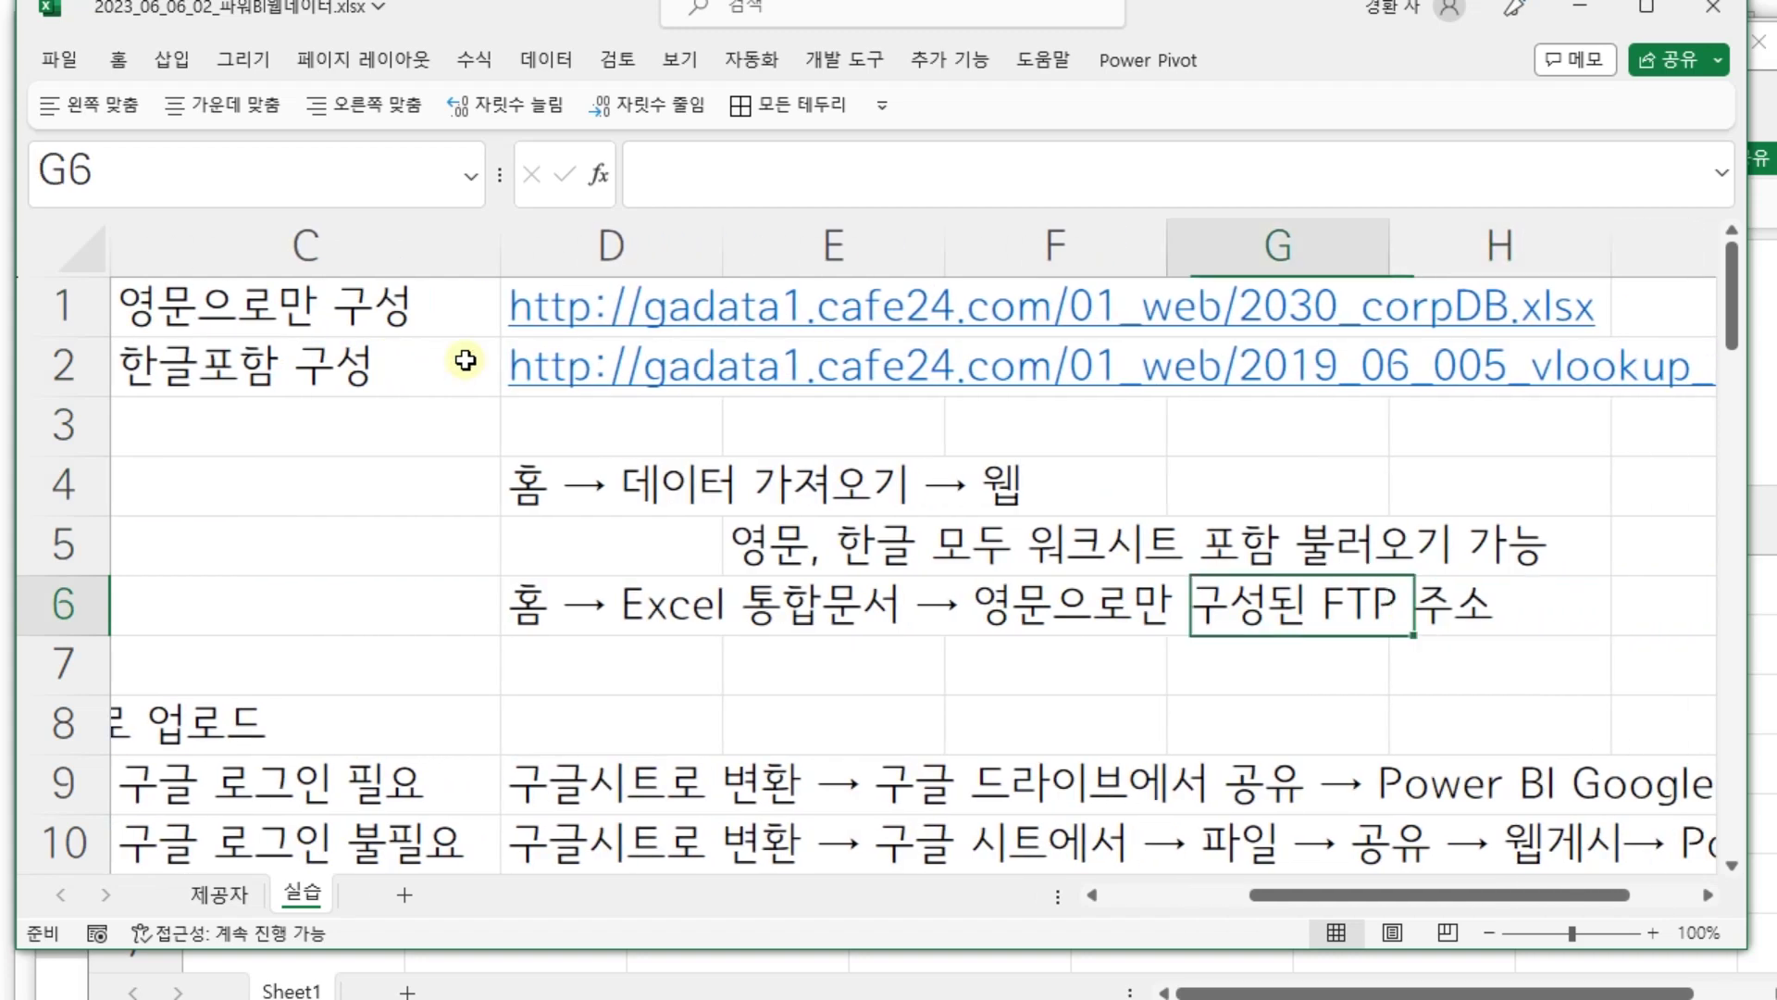
key("Left")
key("Left")
key("Left")
key("Left")
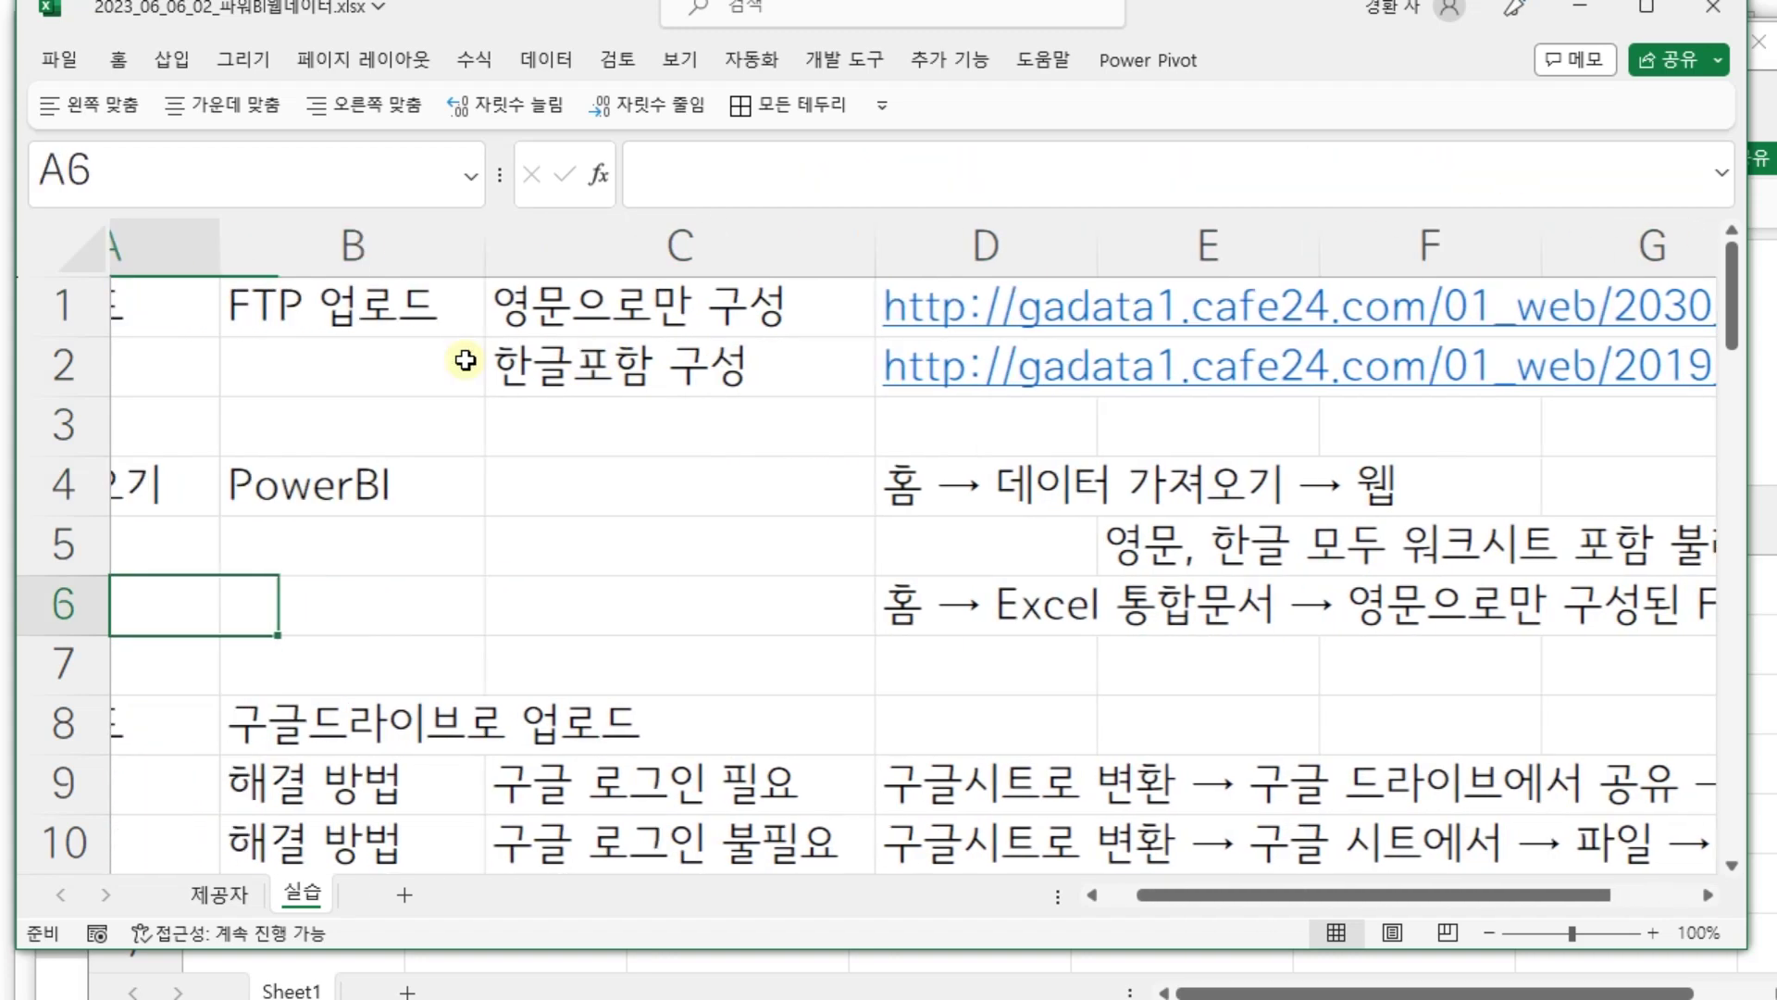
key("Up")
key("Up")
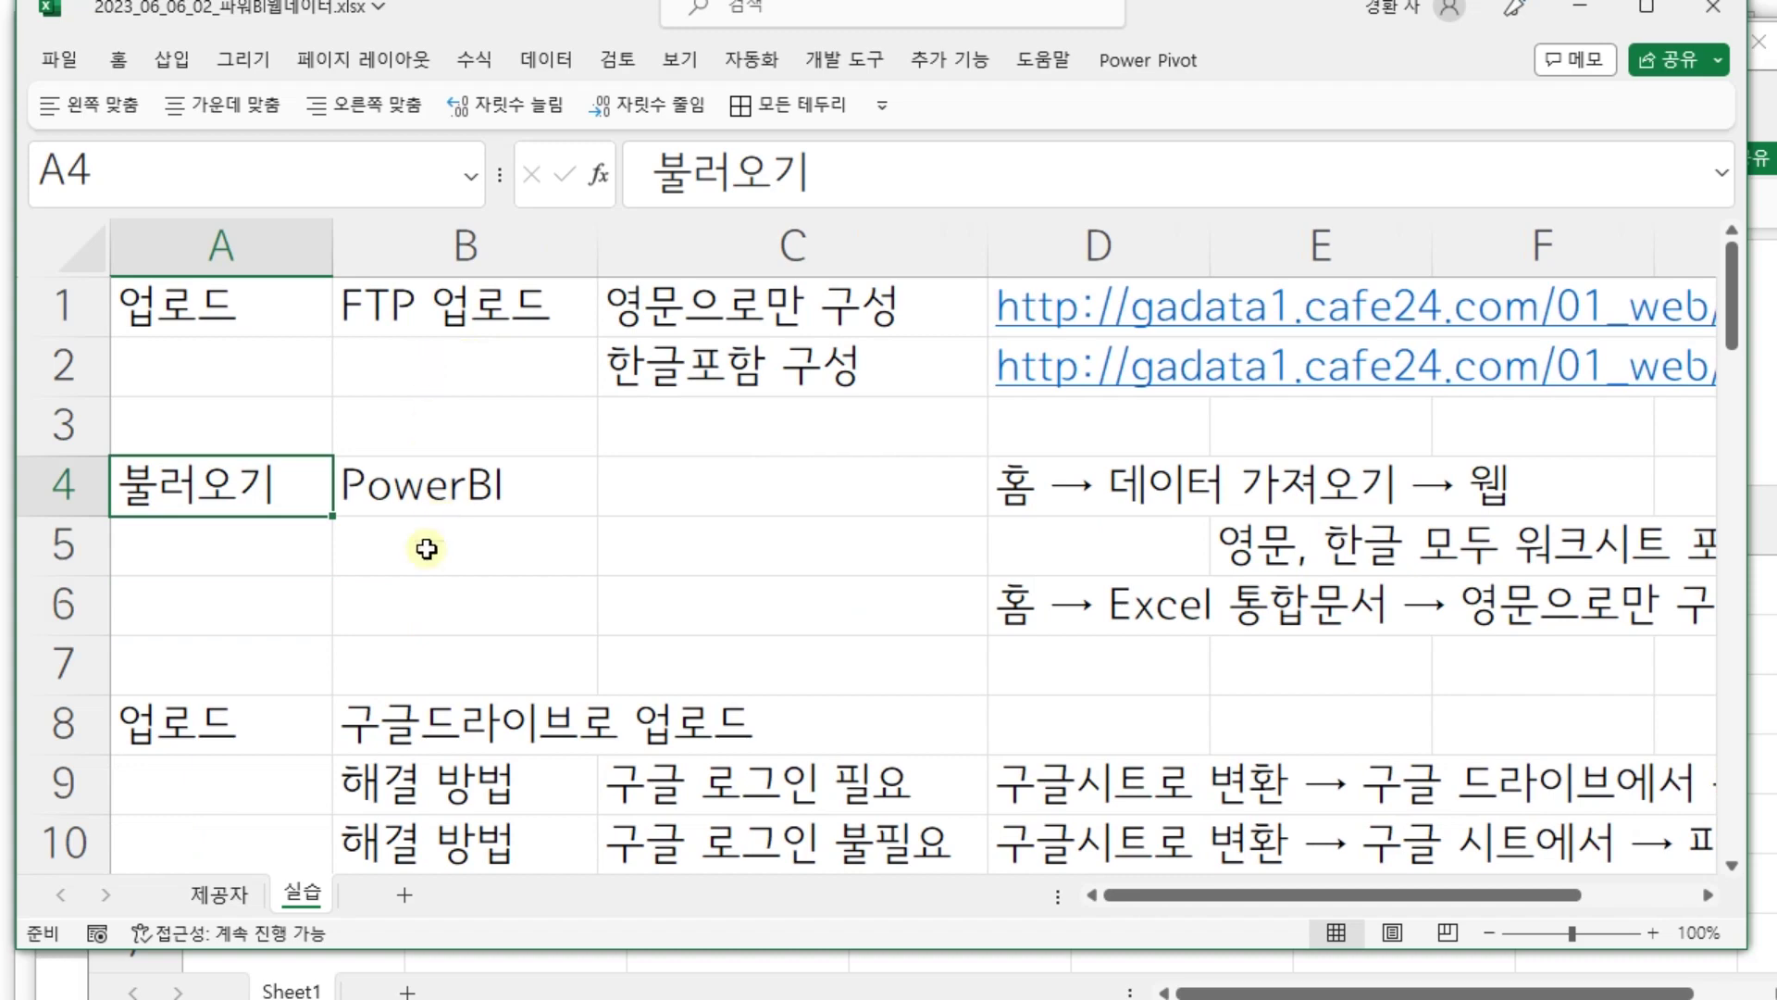
- Skim the Google Drive, Google Sheets and OneDrive sections of the 실습 sheet and return to its first rows
scroll(351, 675, "down", 8)
scroll(351, 675, "down", 2)
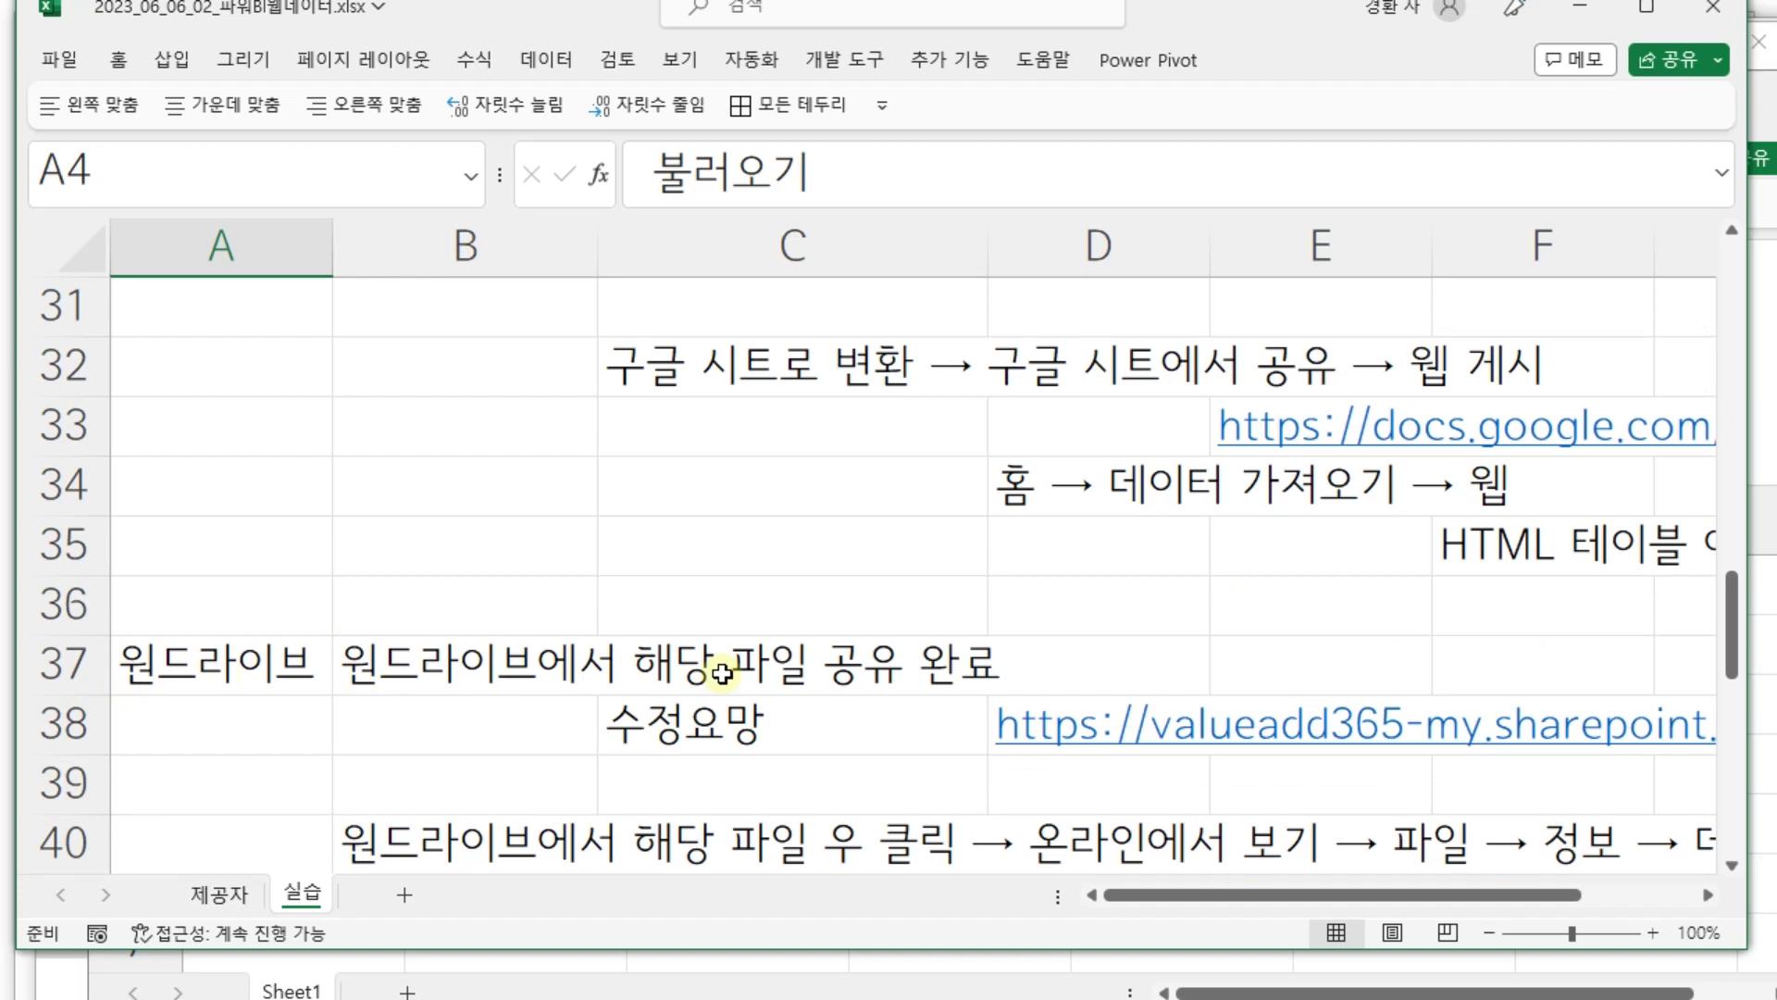
scroll(754, 668, "up", 6)
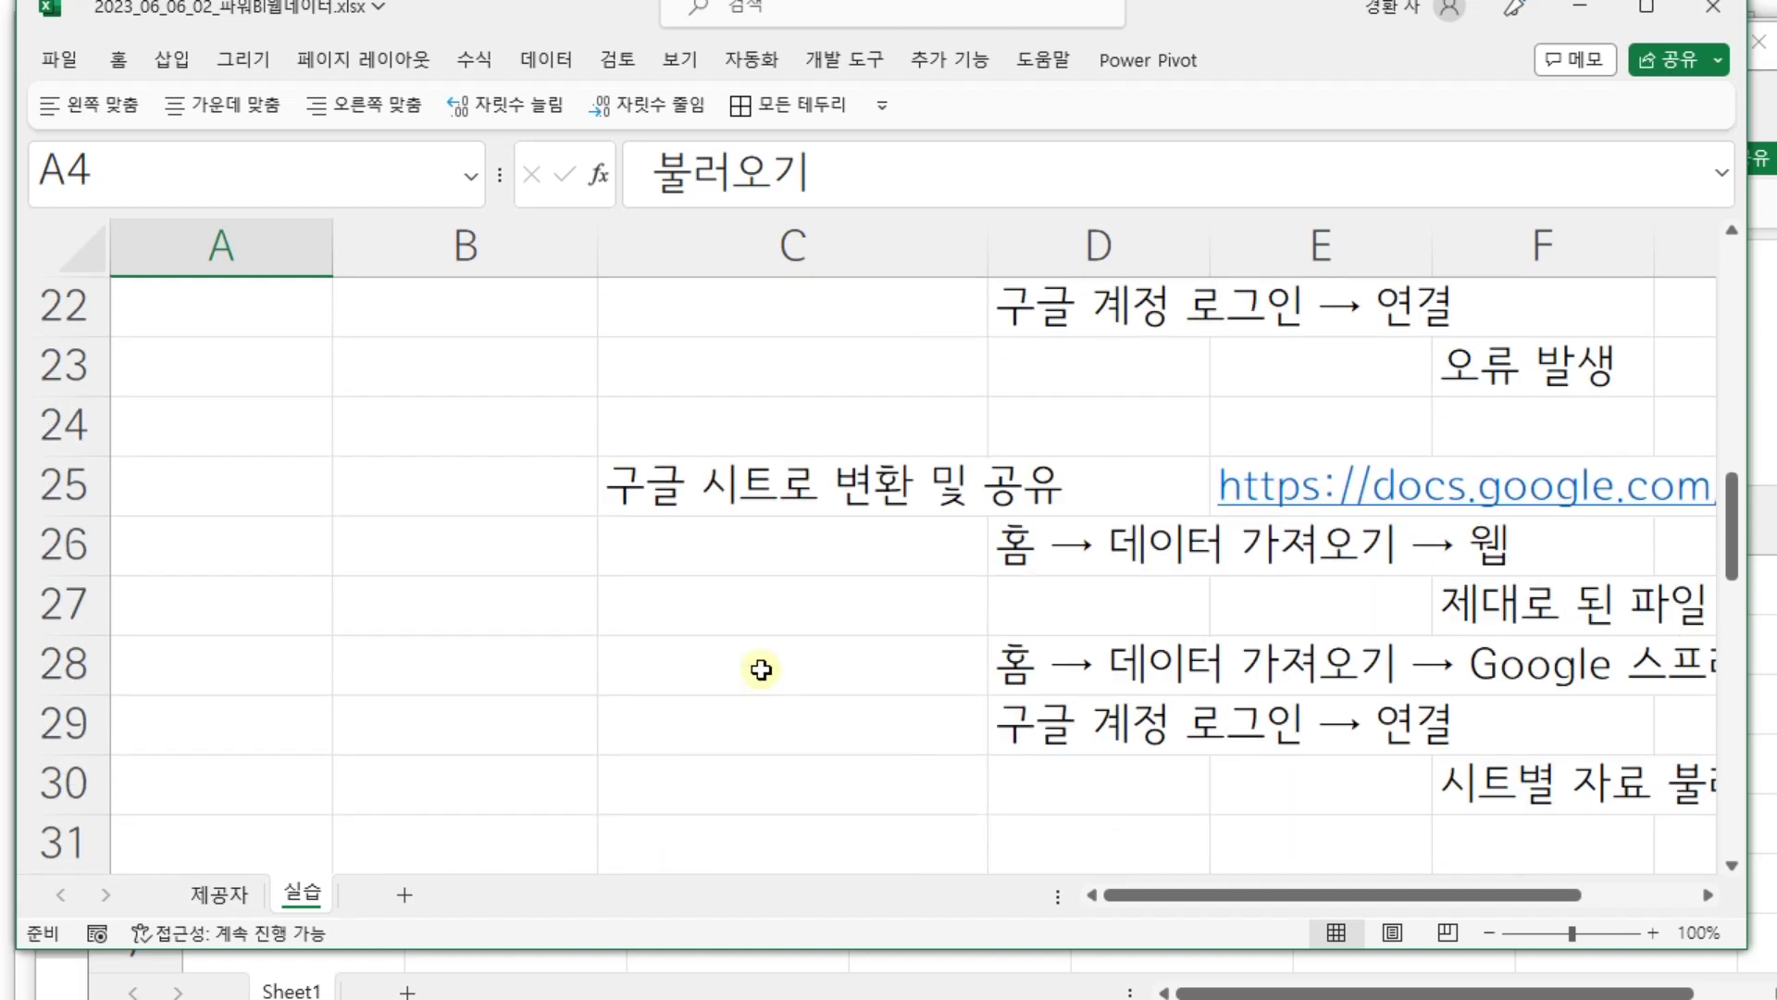
scroll(758, 671, "up", 2)
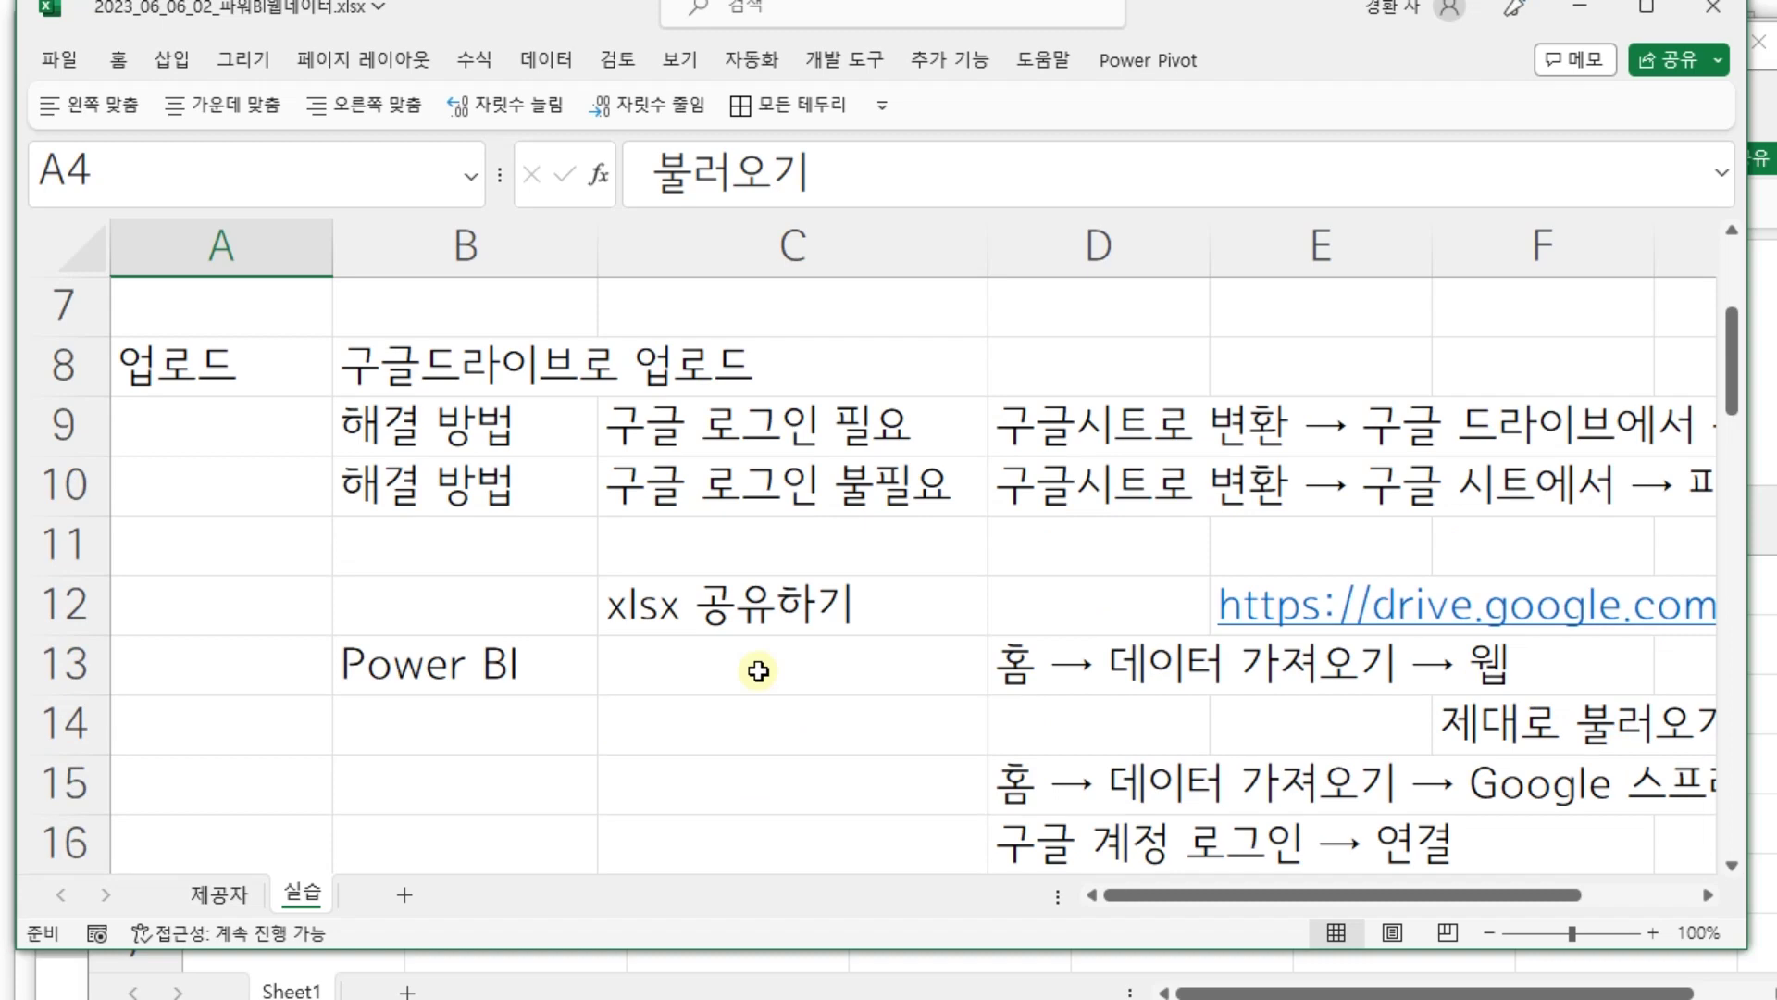
scroll(757, 673, "up", 2)
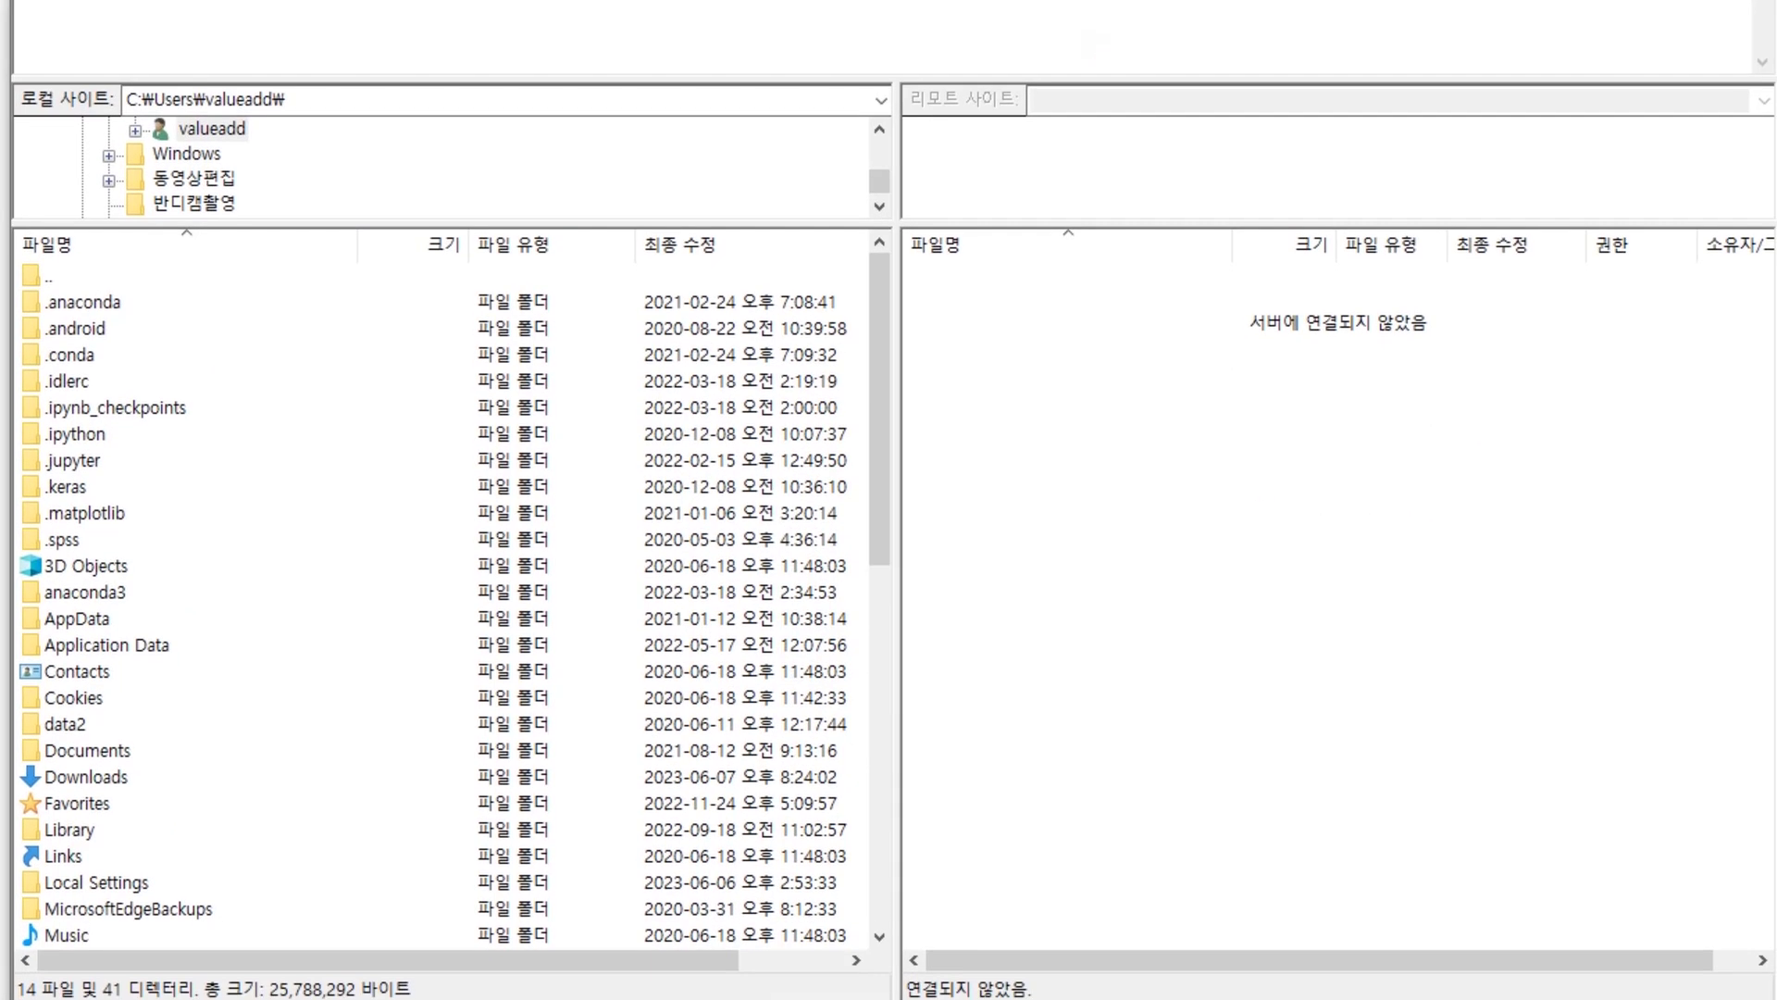
- In the FTP client, connect to the saved gadata1 server on cafe24 and open the remote folder /www/01_web
left_click(1103, 1)
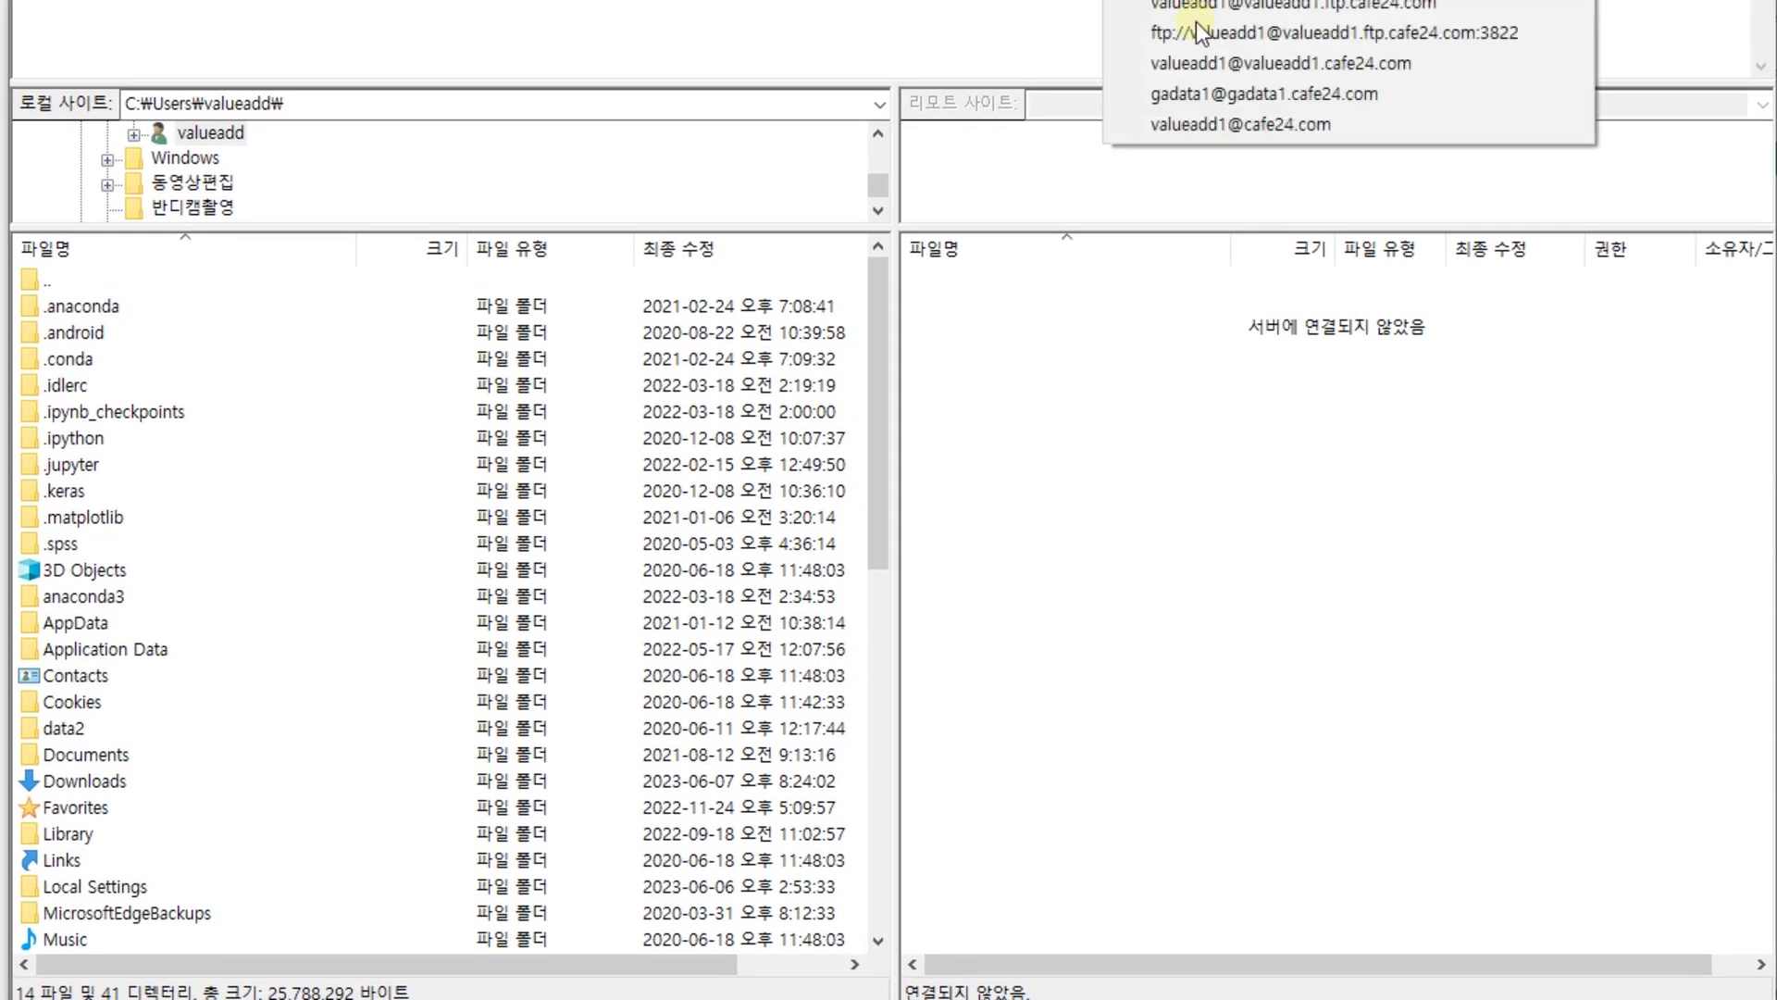
key("Escape")
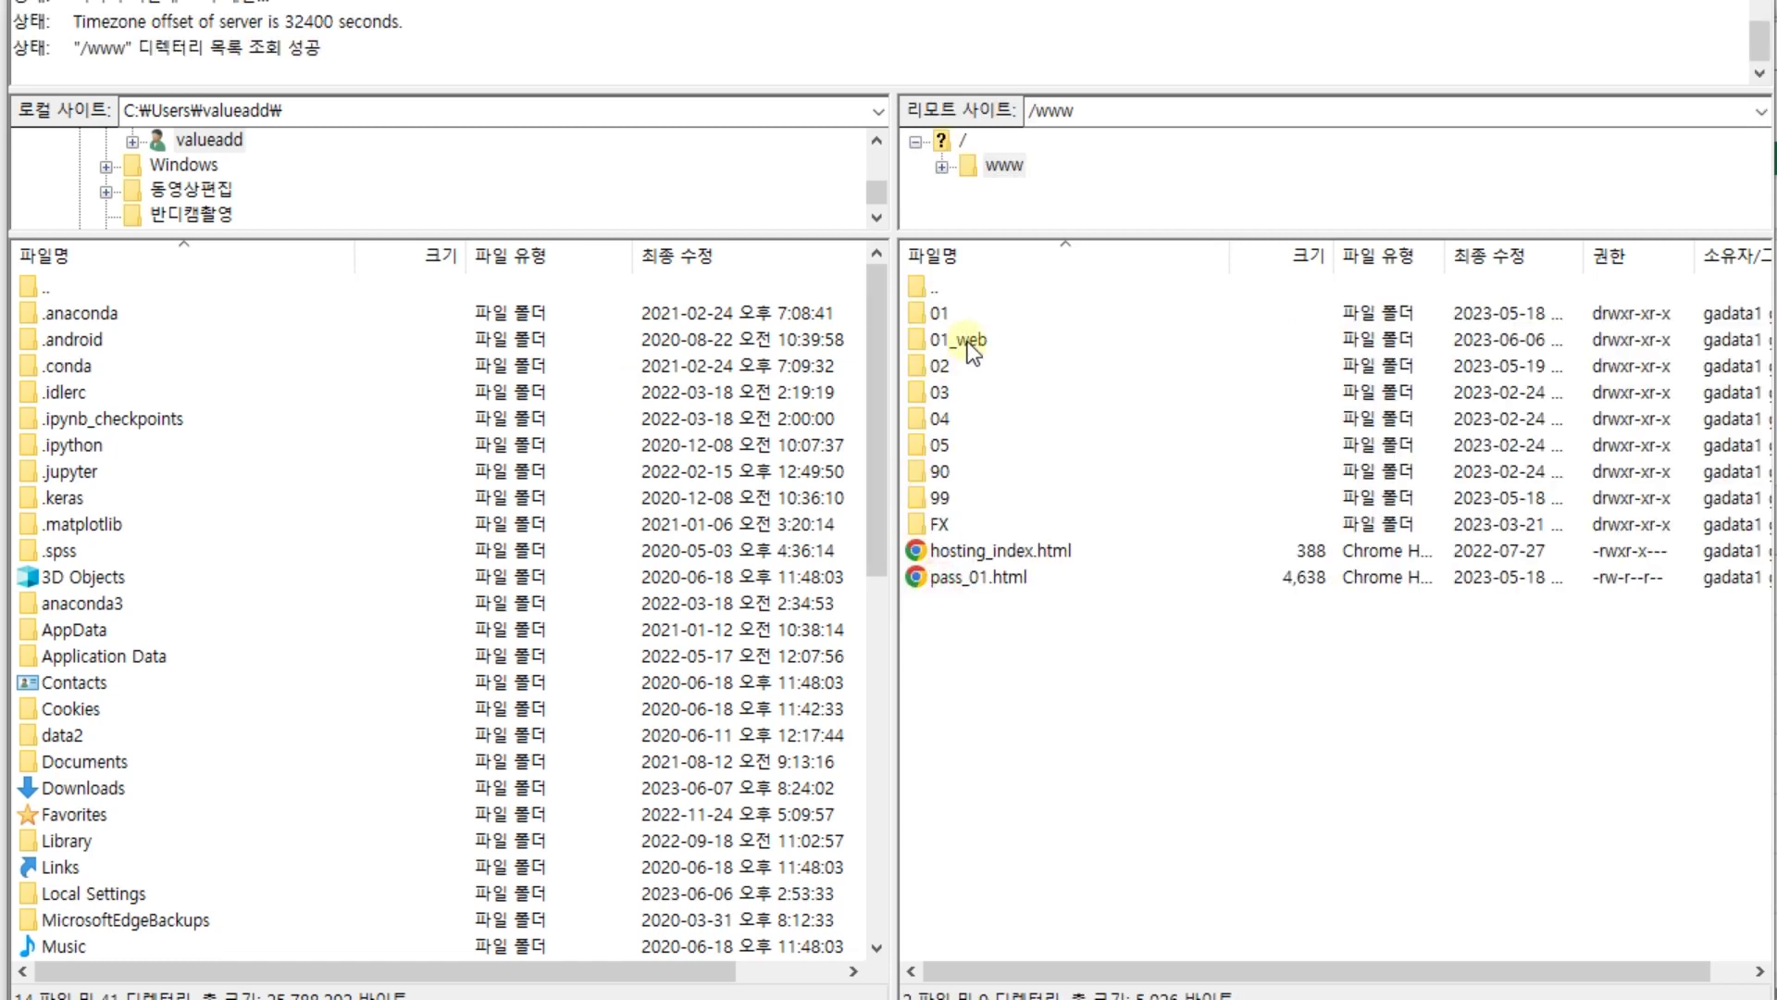
double_click(967, 340)
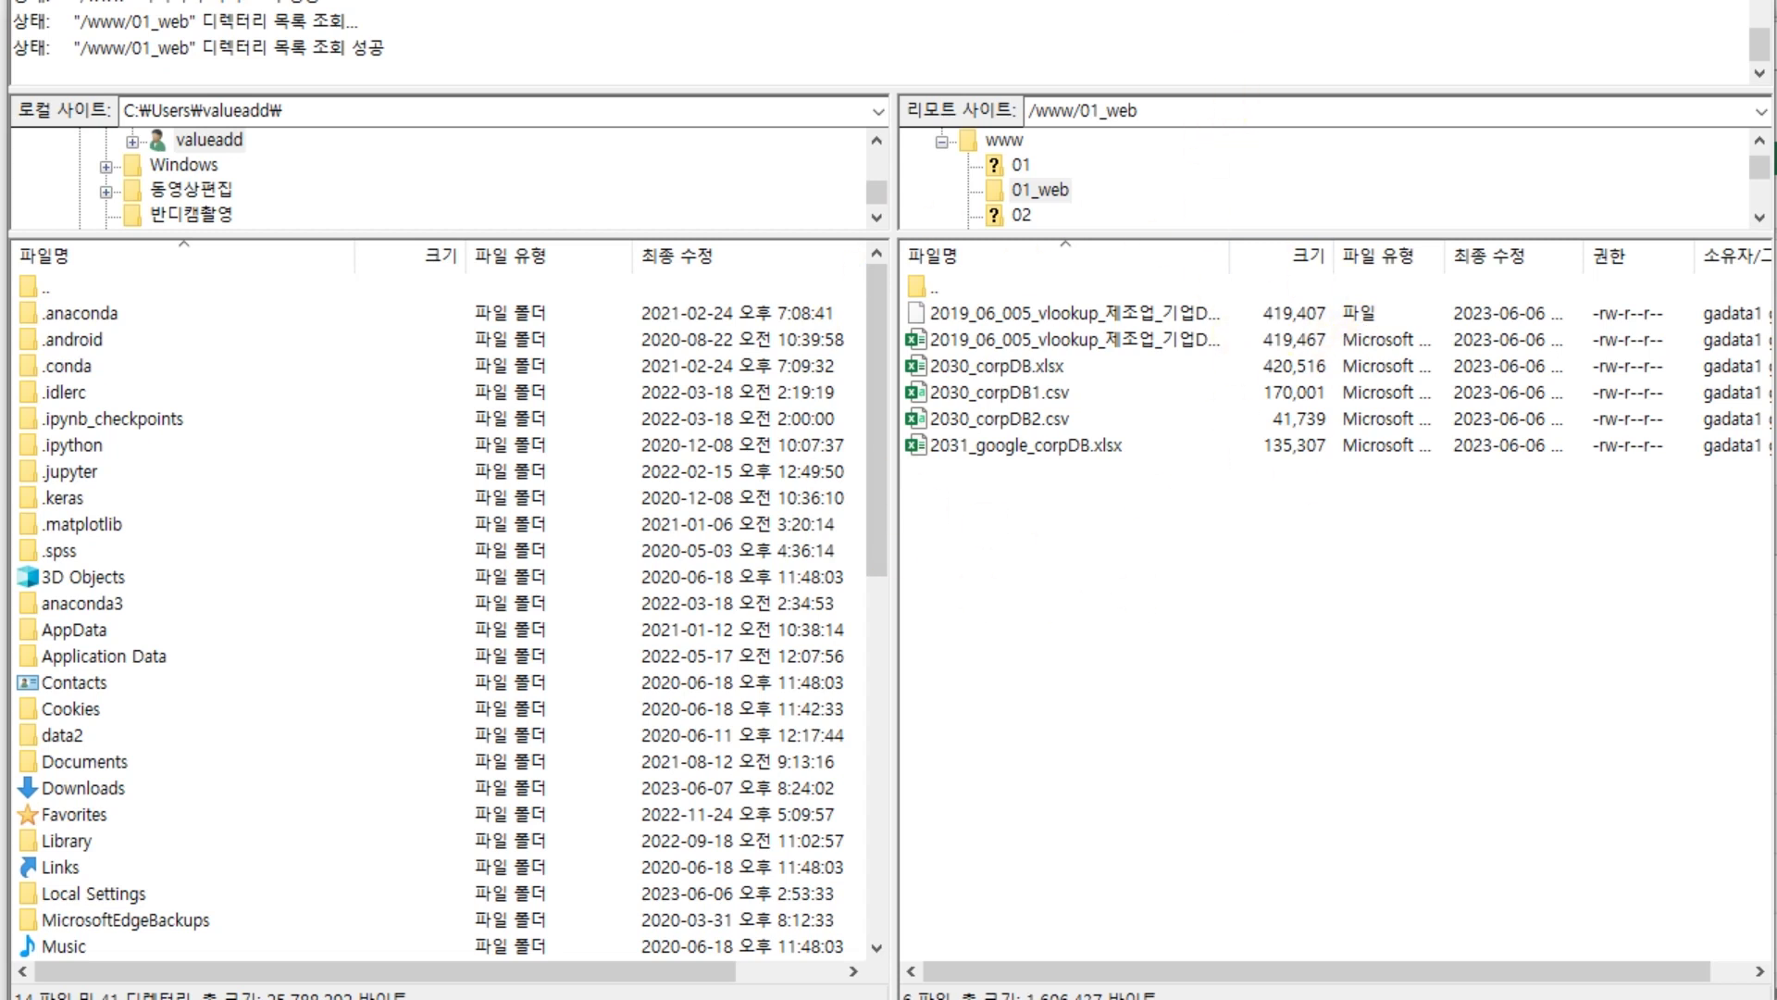
- Switch back to the Excel workbook and view the rest of the FTP file addresses in rows 1 and 2
key("alt+Tab")
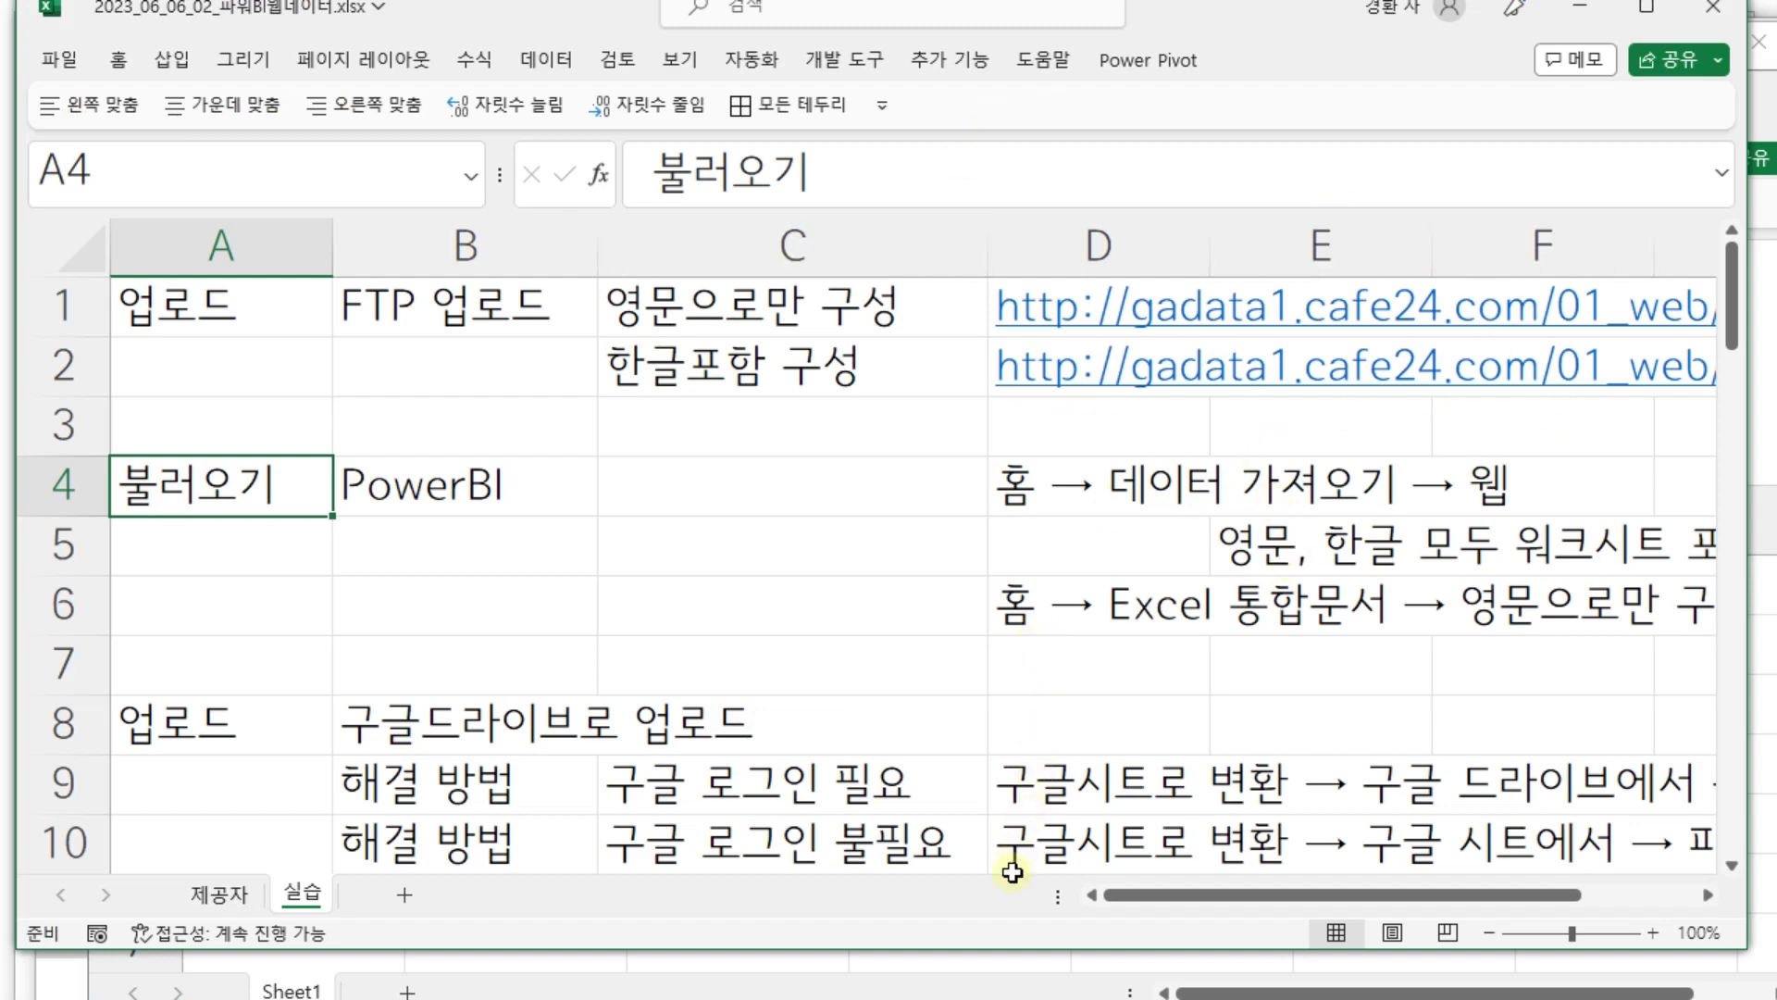
left_click_drag(1209, 896, 1392, 902)
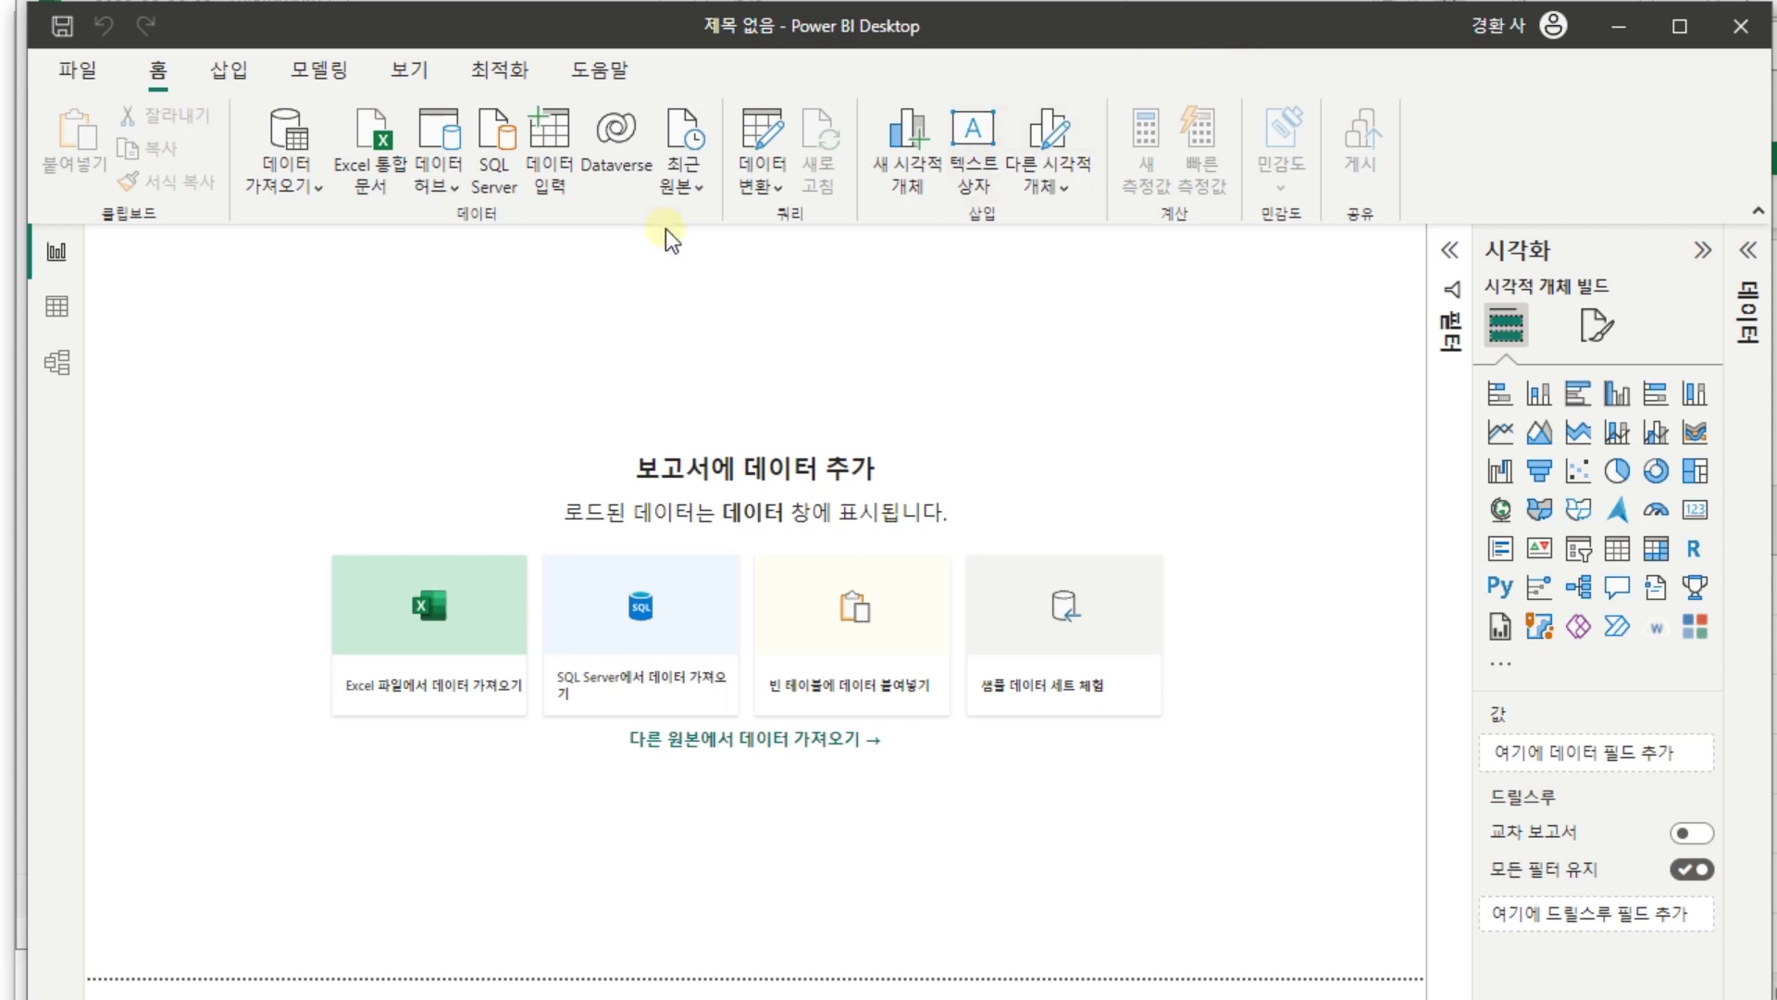
- Start a web data import and copy the 2030_corpDB.xlsx address from cell D1 of the Excel workbook
left_click(309, 189)
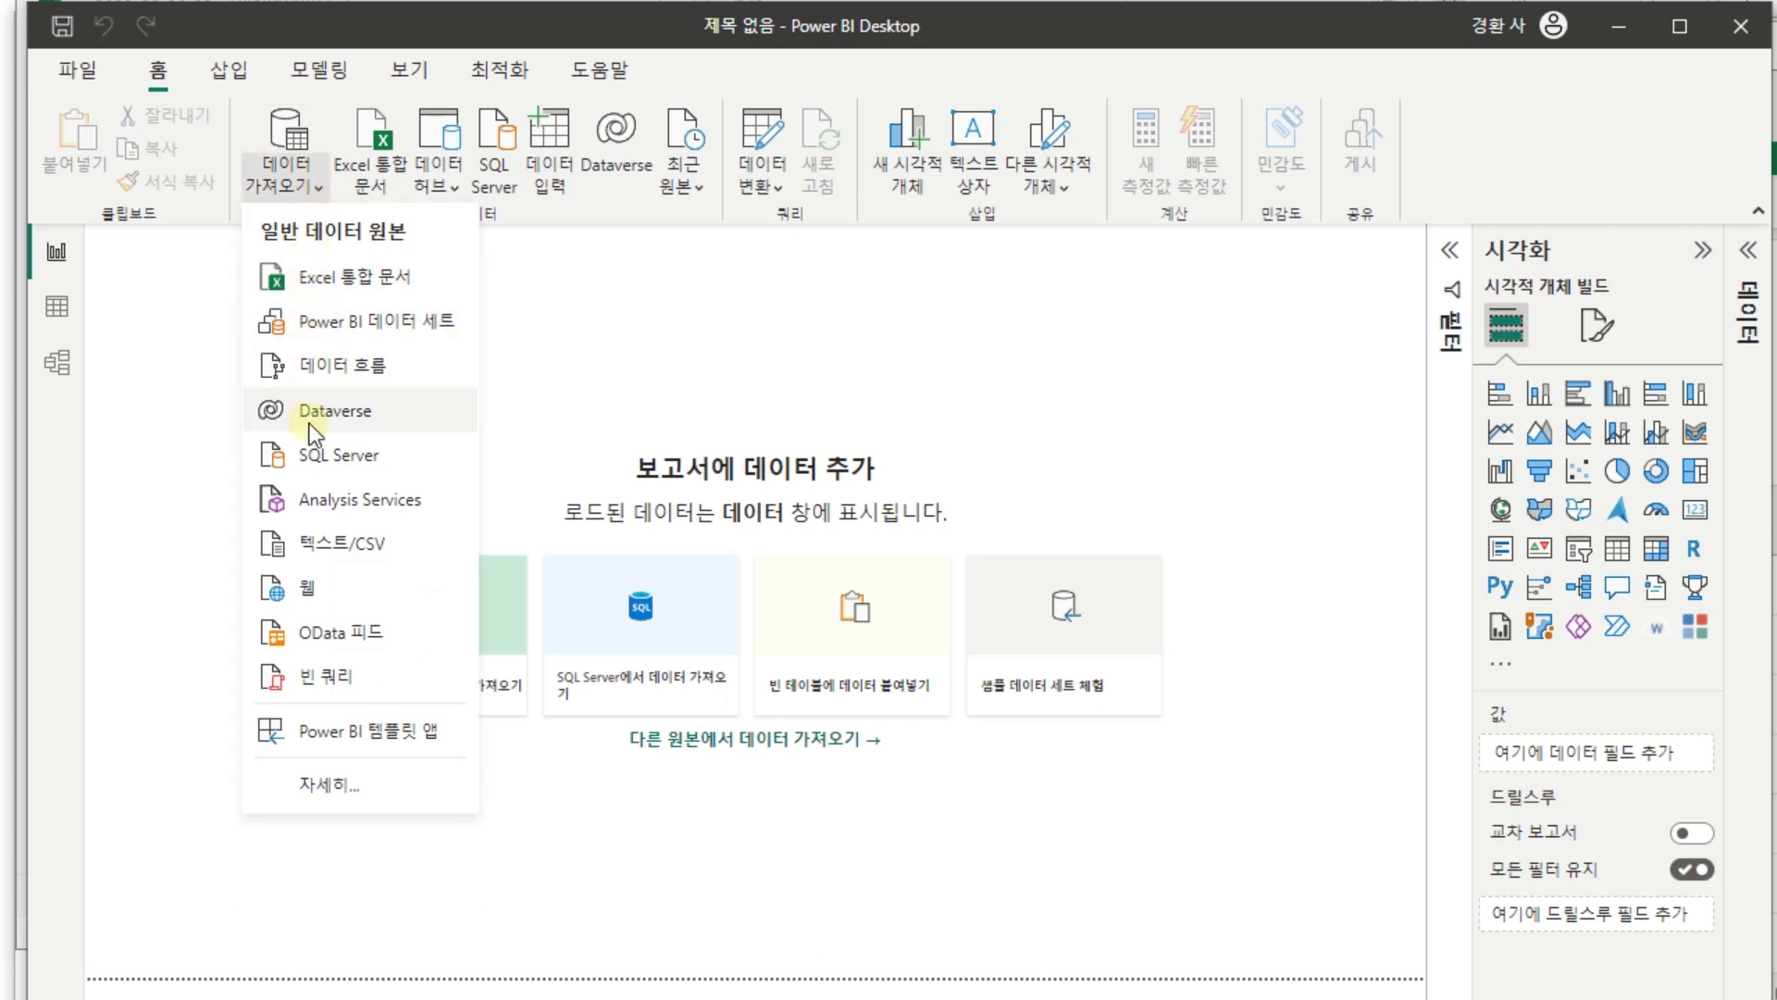
left_click(308, 589)
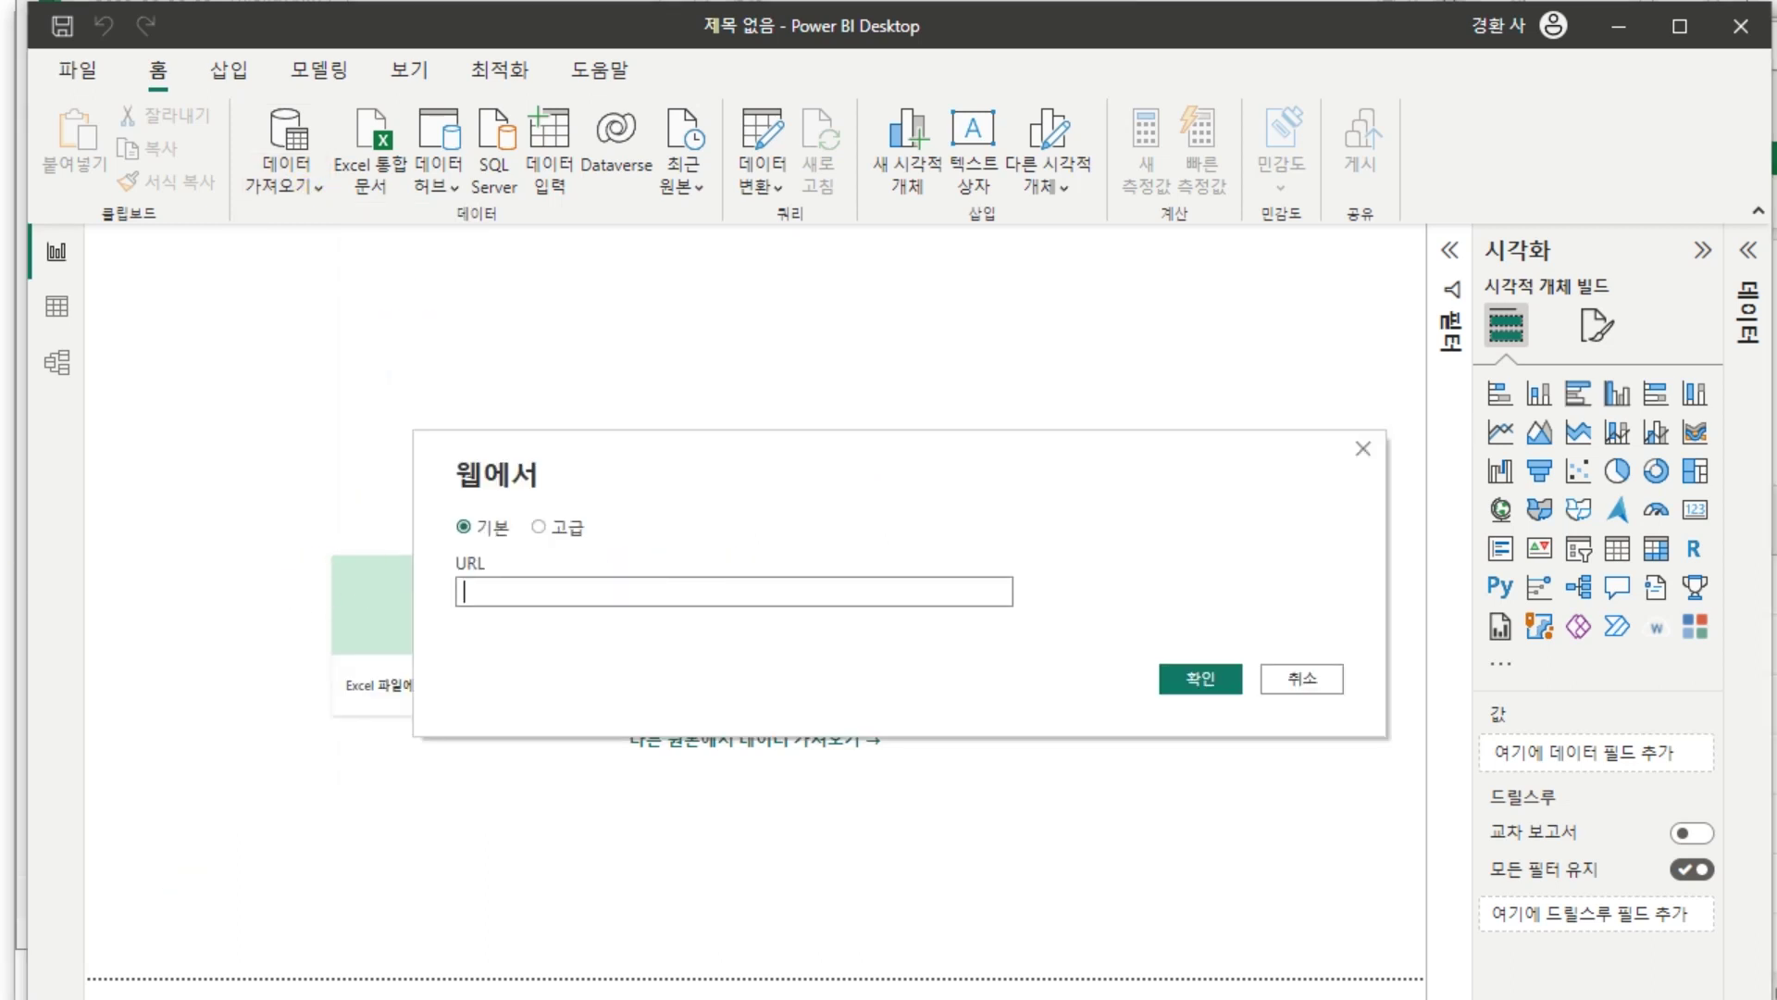
key("alt+Tab")
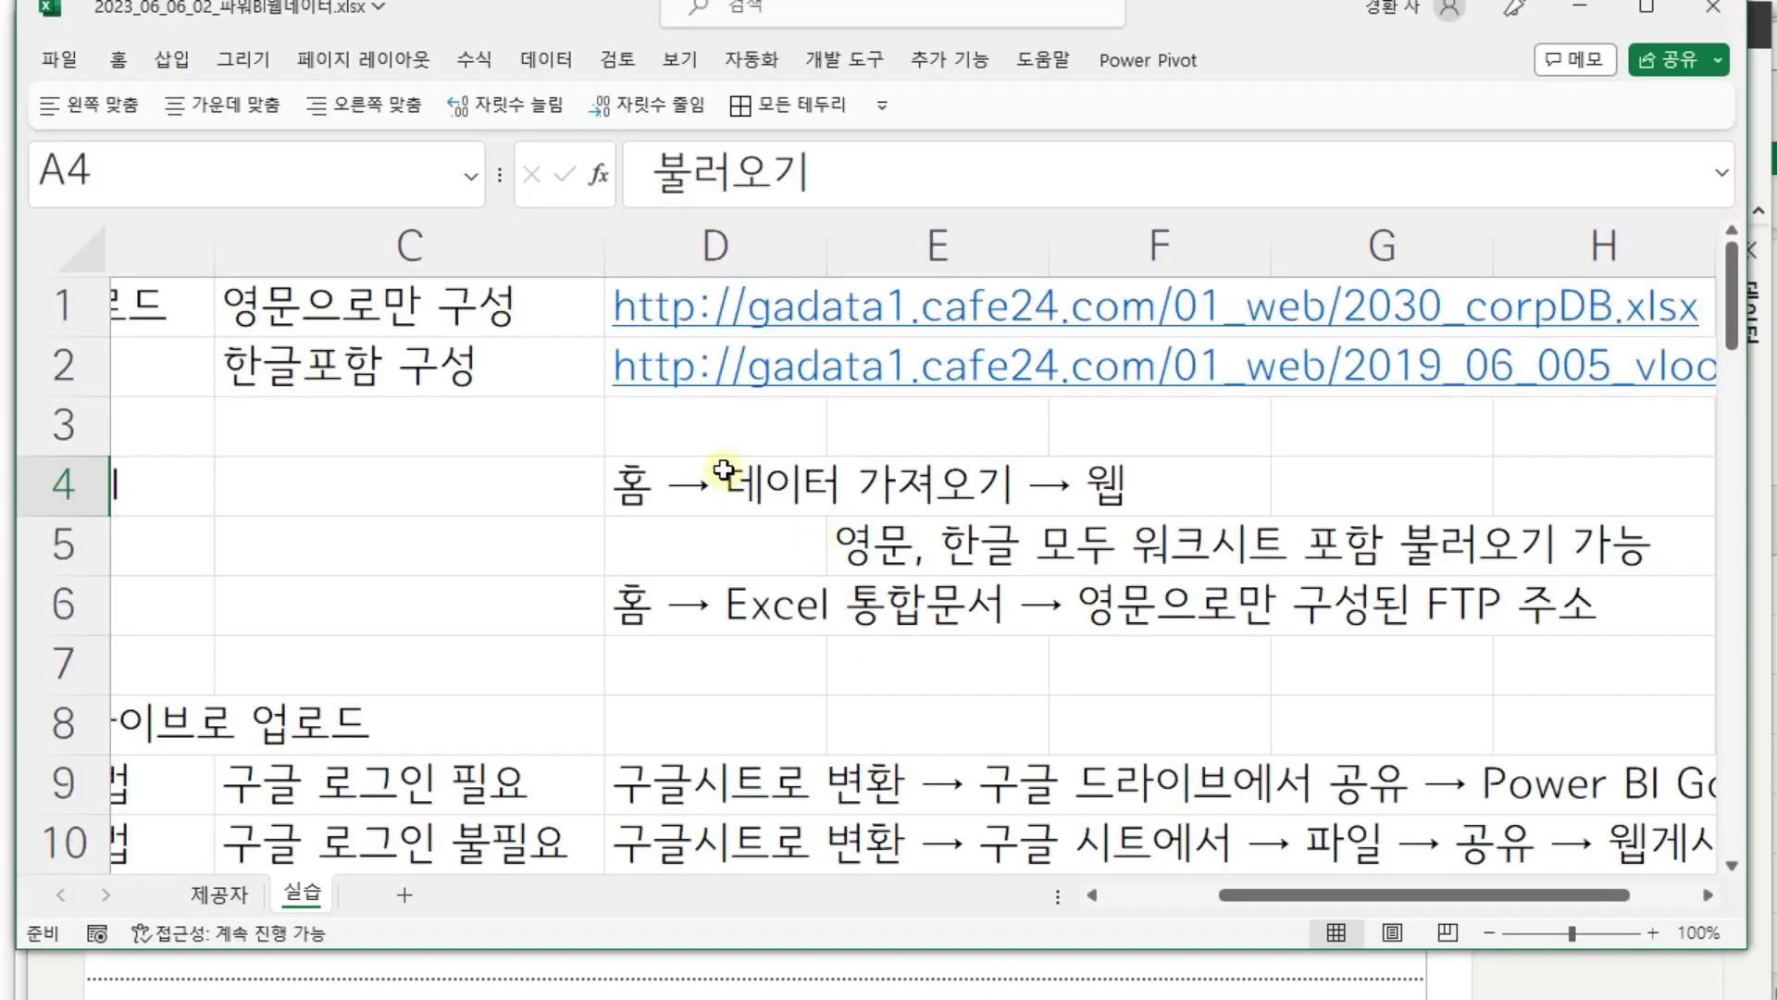
left_click(730, 439)
key("Up")
key("Up")
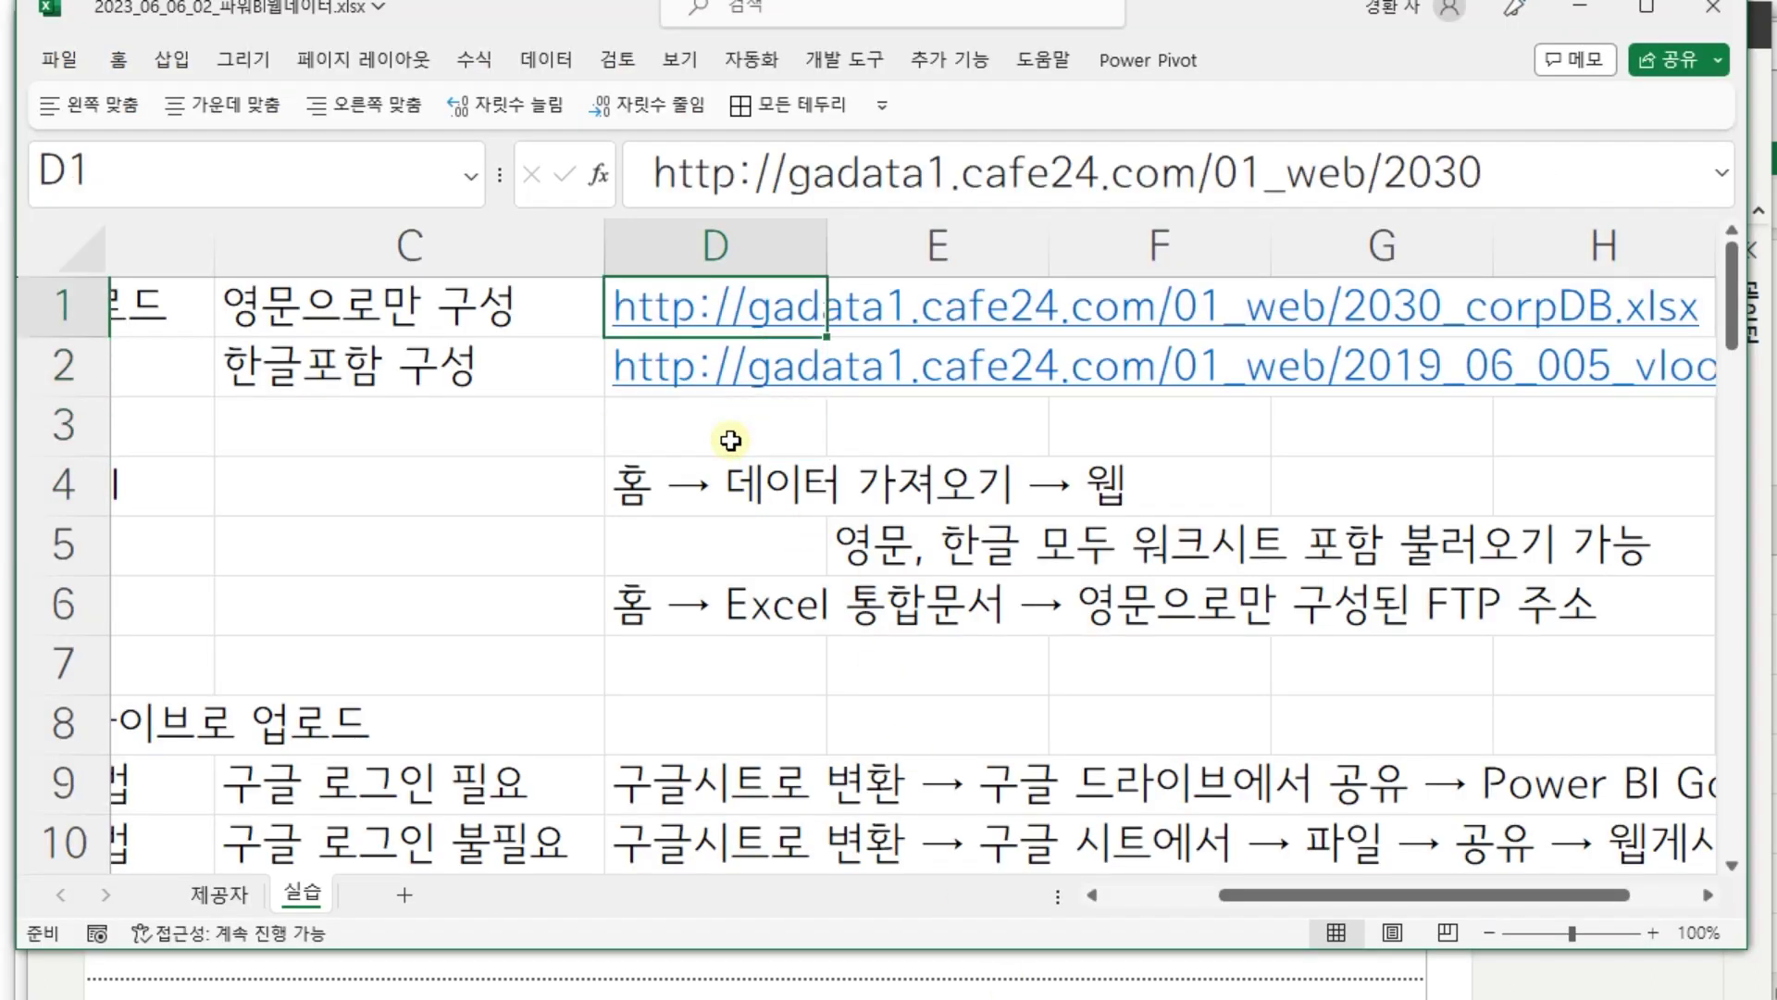
key("ctrl+c")
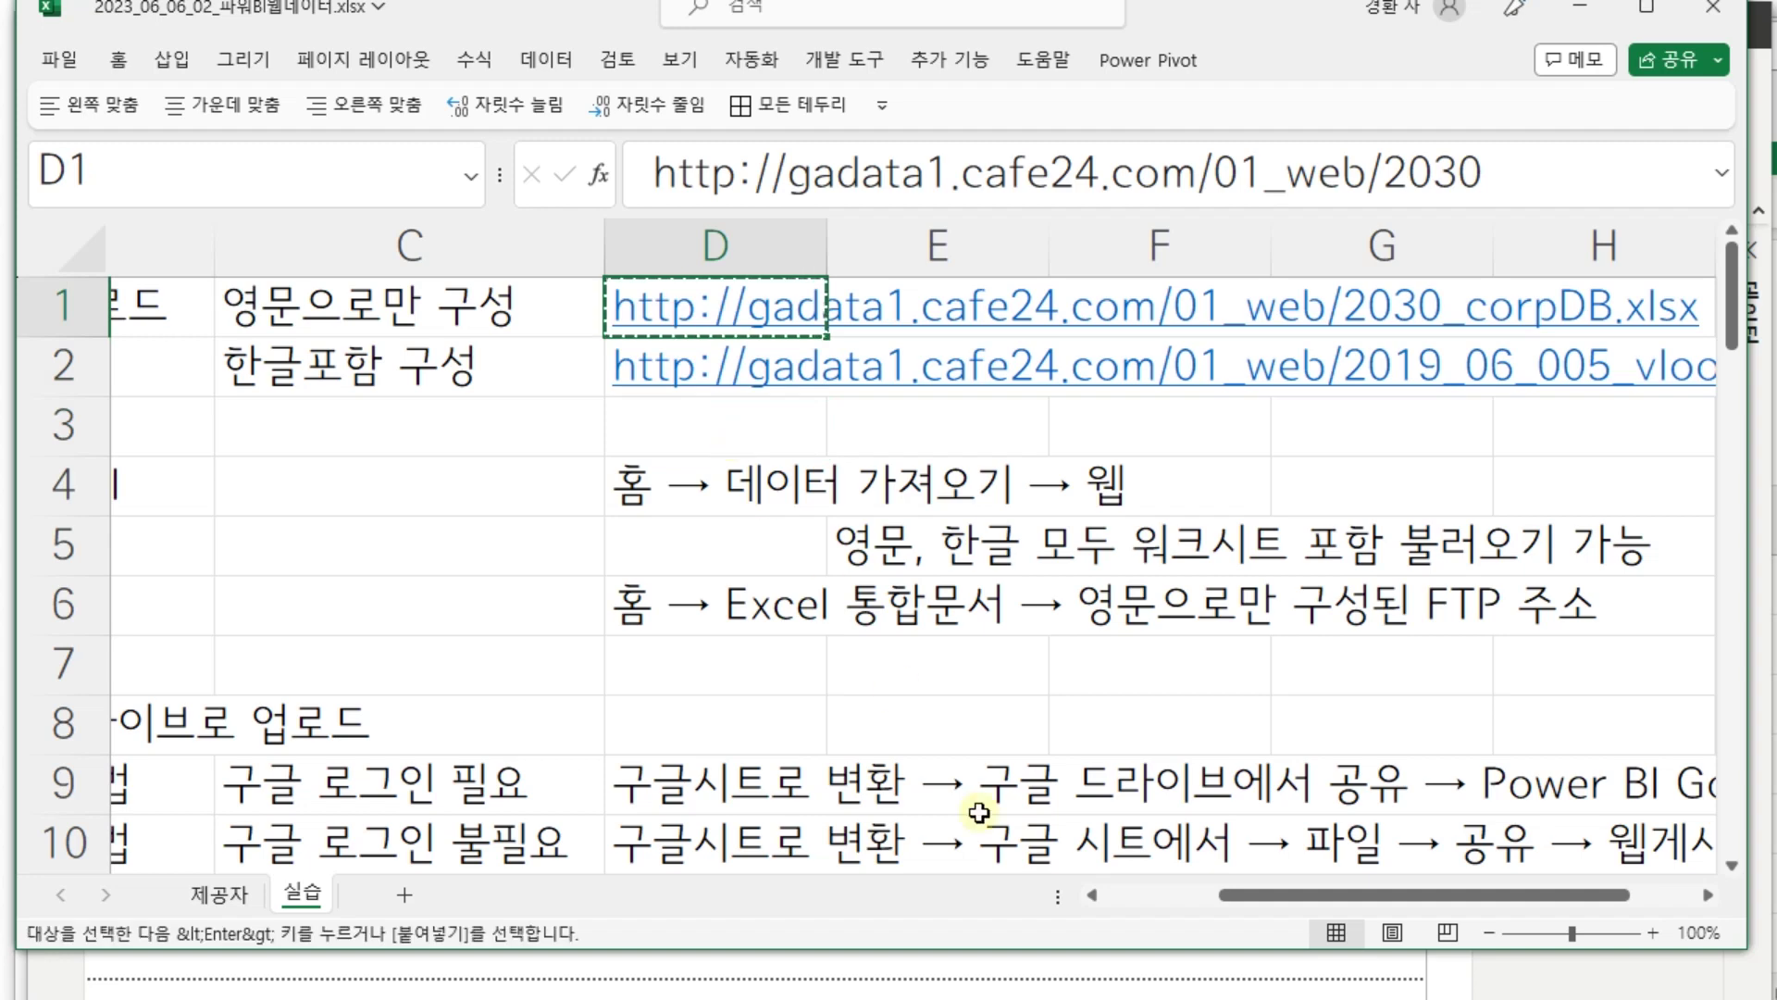
key("alt+Tab")
left_click(557, 602)
key("ctrl+v")
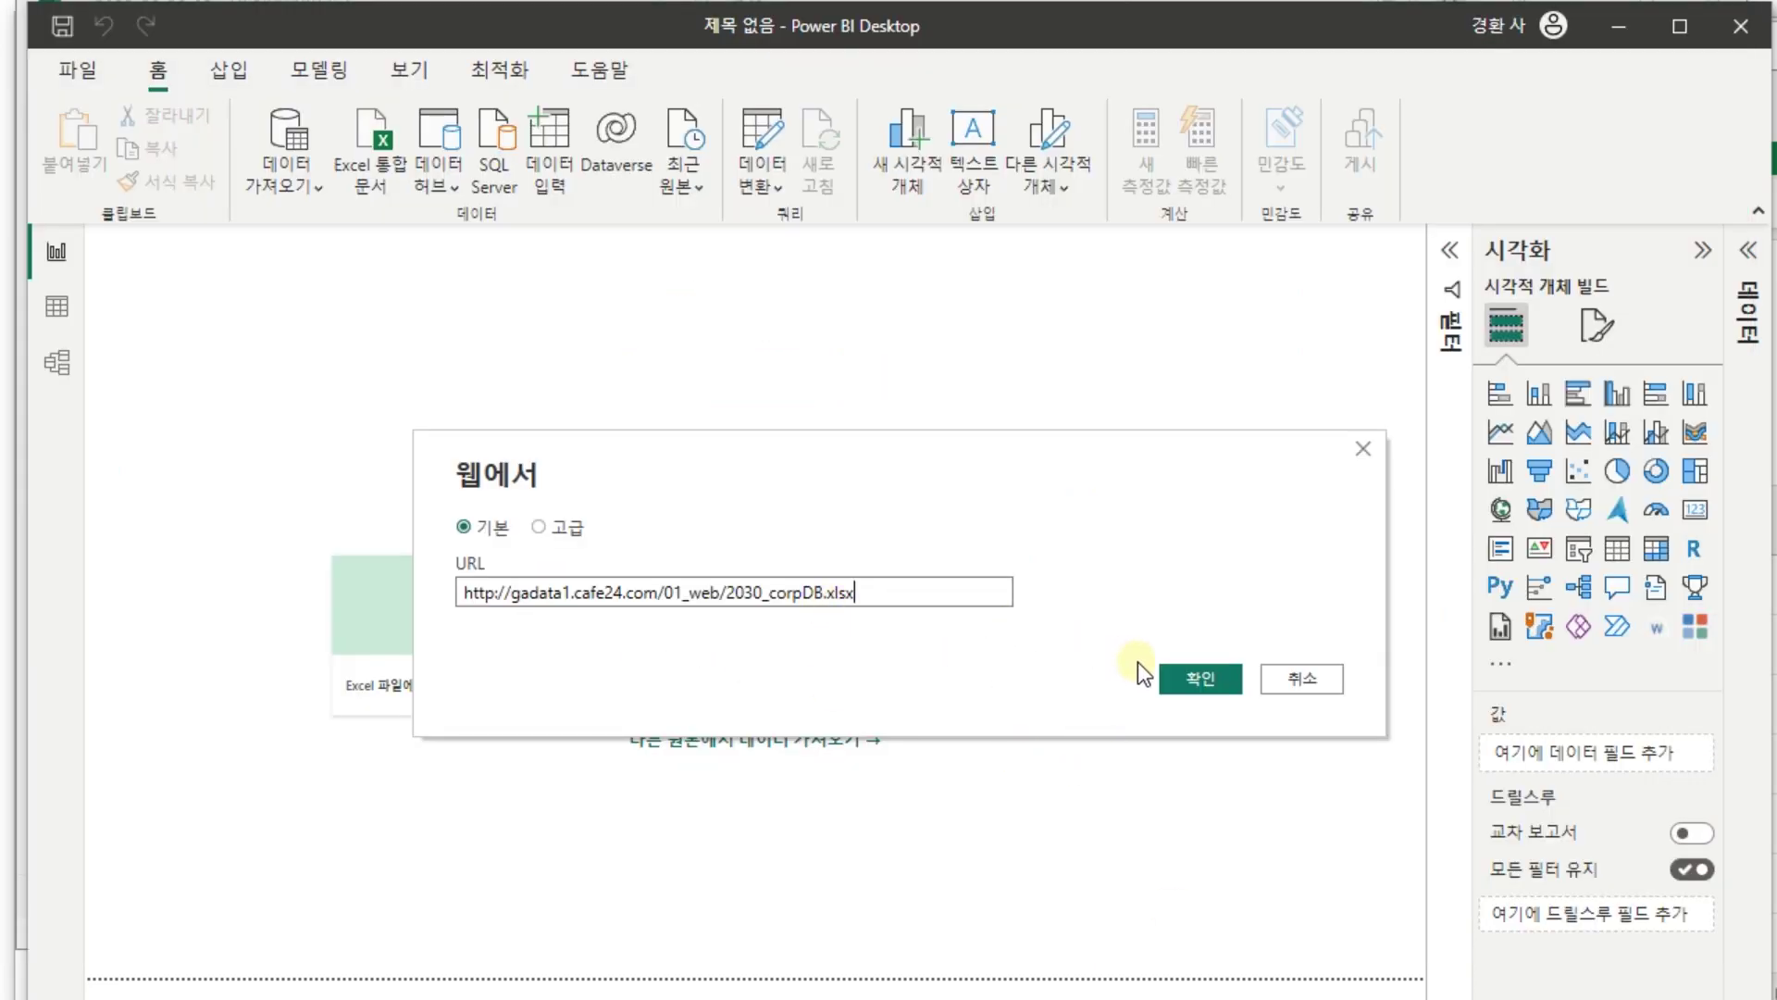
left_click(1191, 685)
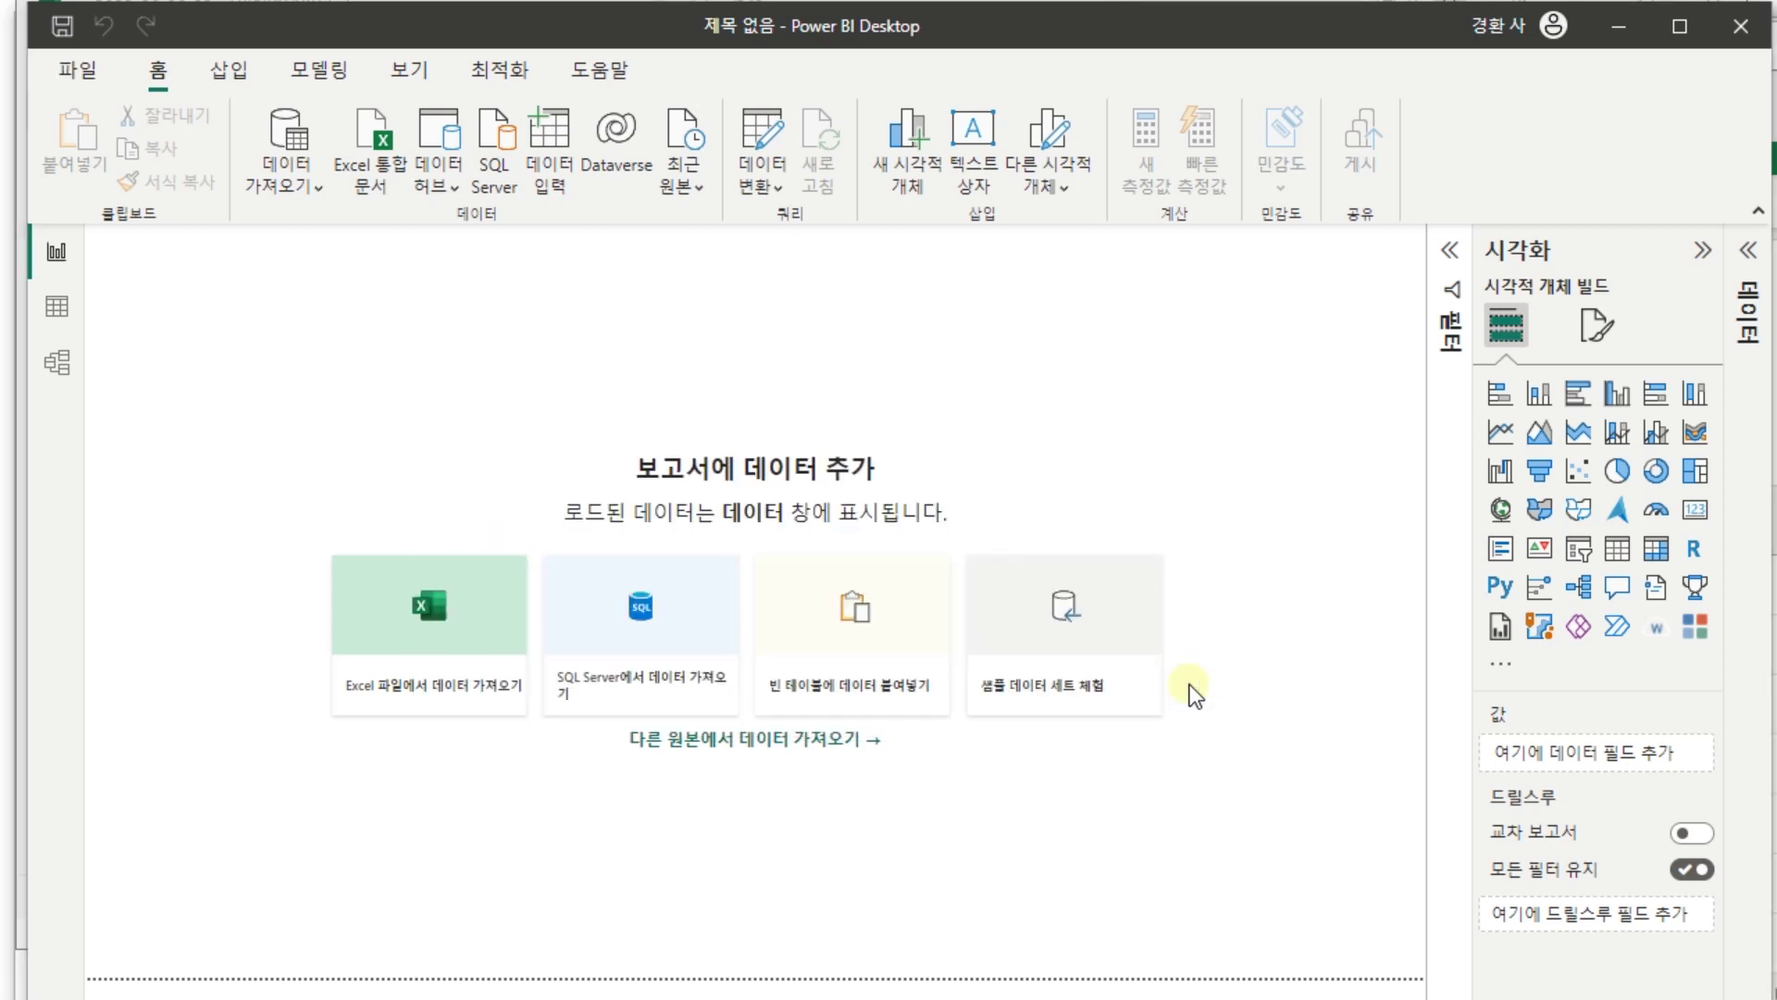
- Select data1 and data2 of the 2030_corpDB file to preview them, and cancel the import without loading
left_click(373, 328)
left_click(374, 363)
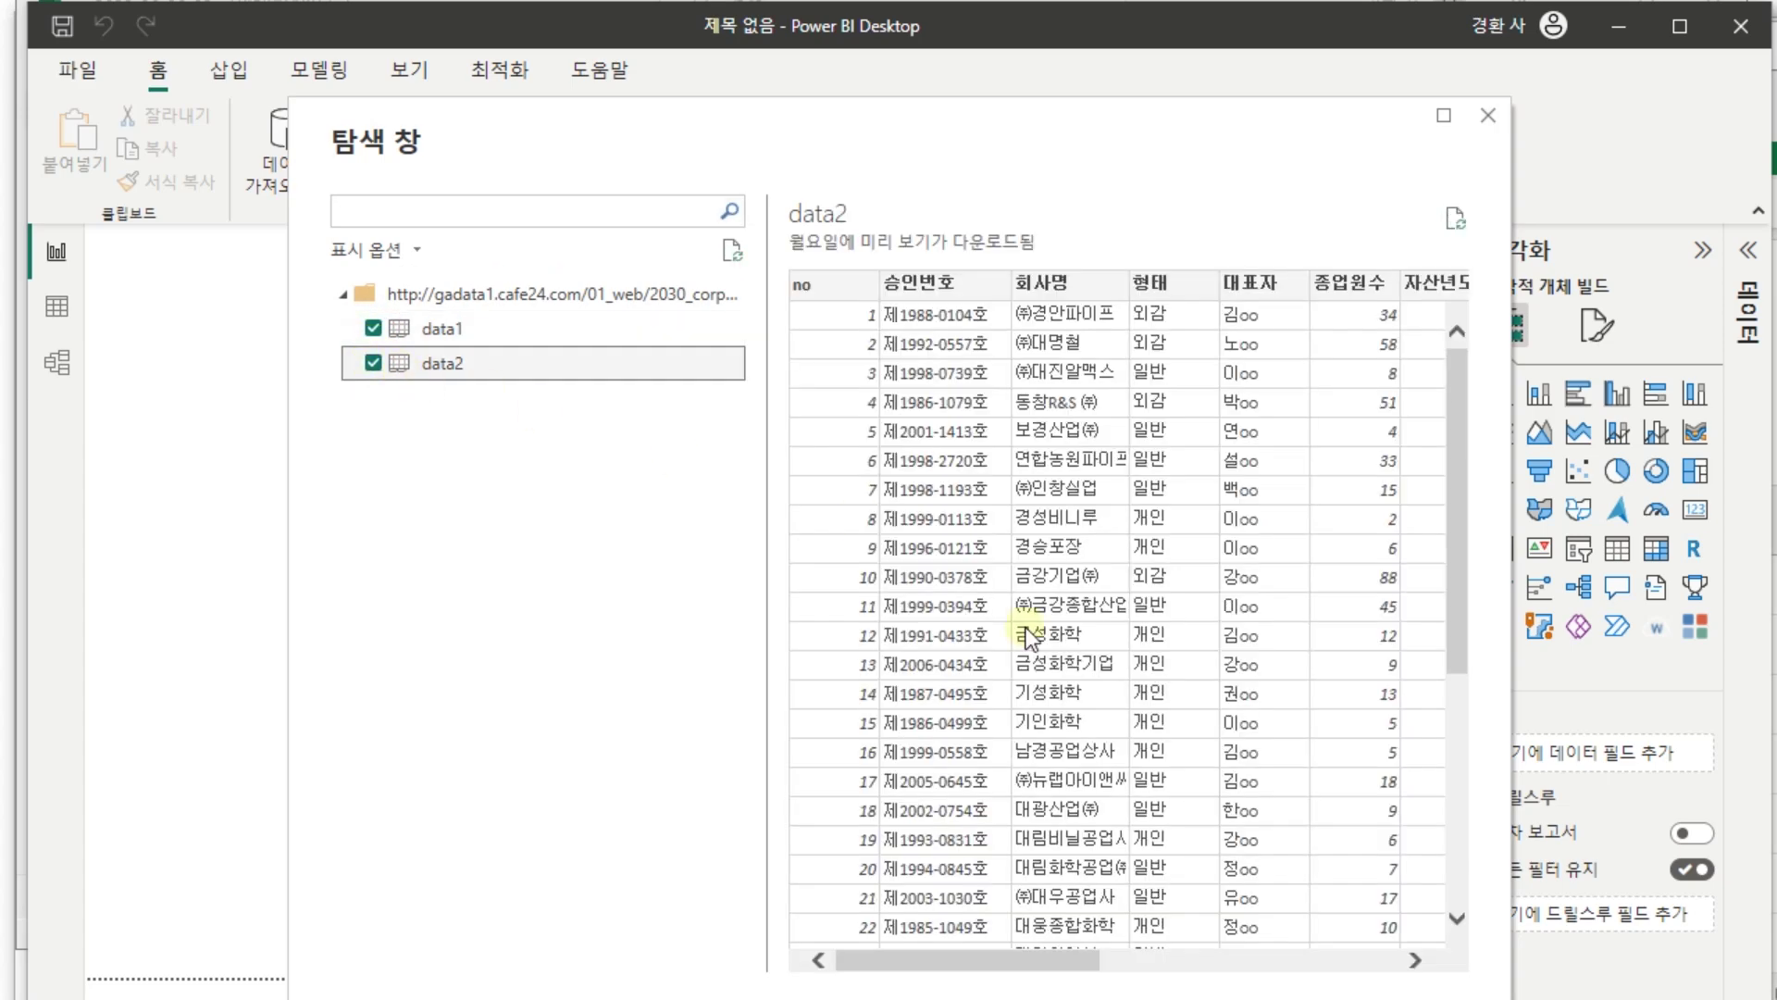
left_click_drag(1095, 132, 1076, 63)
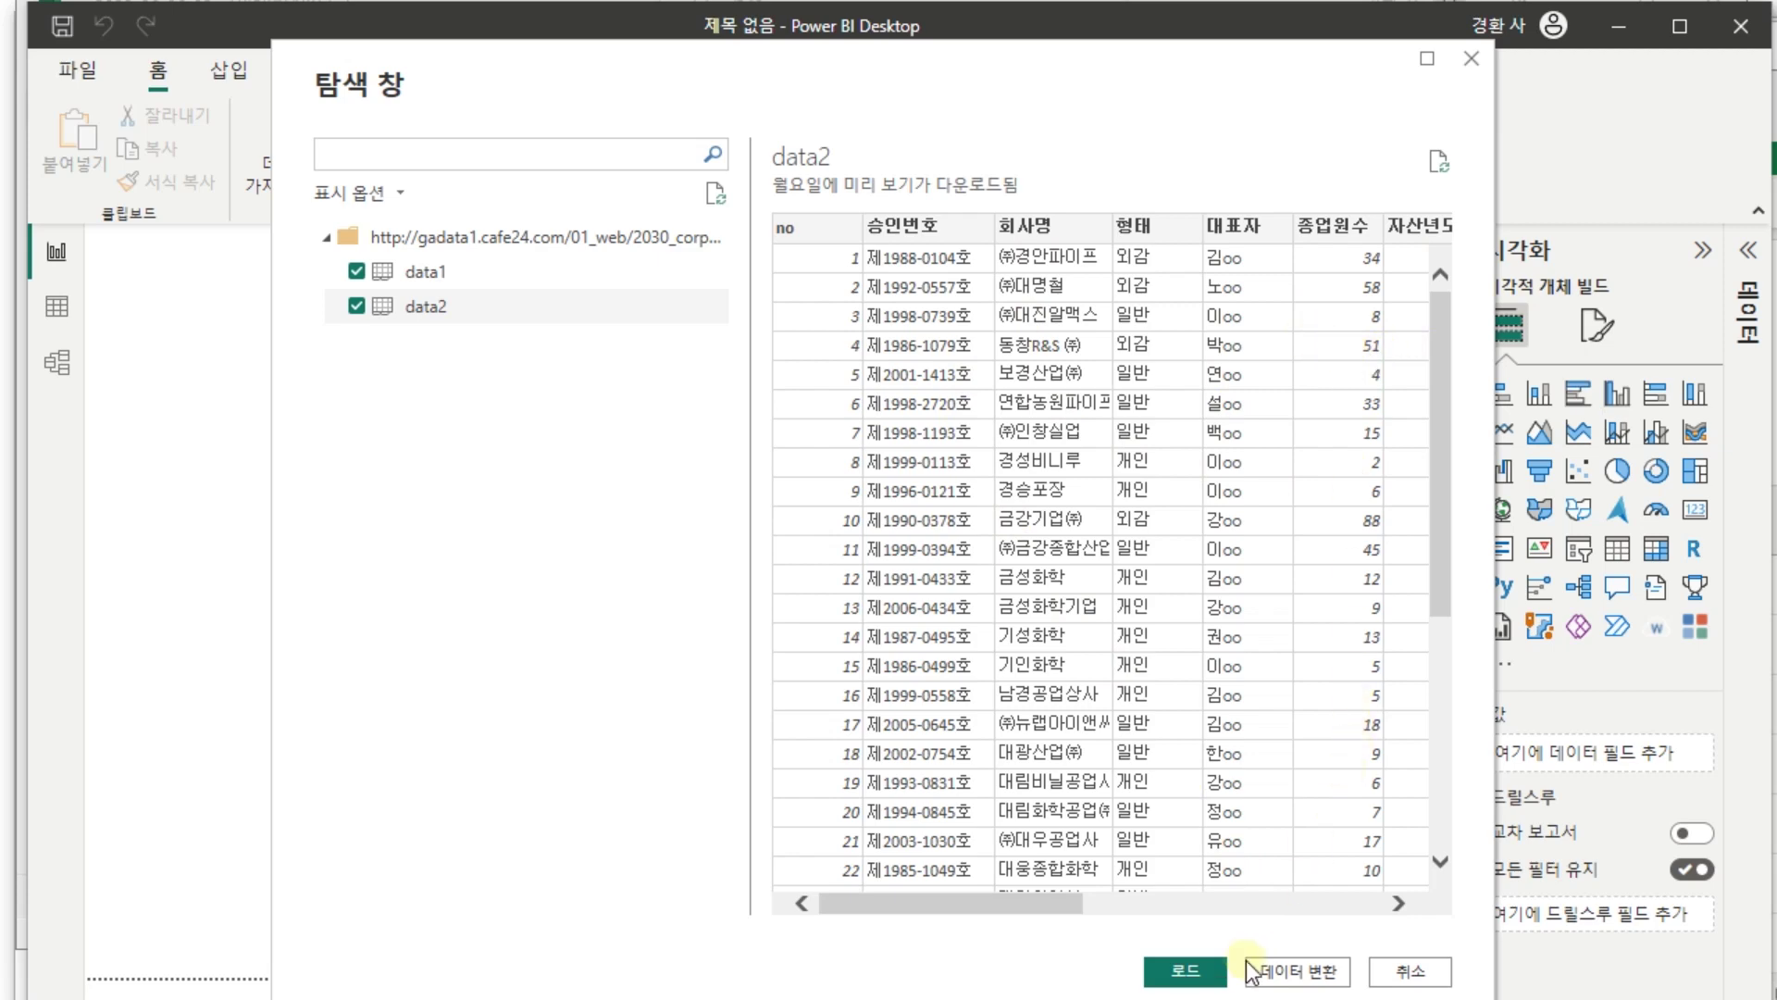
left_click(1417, 974)
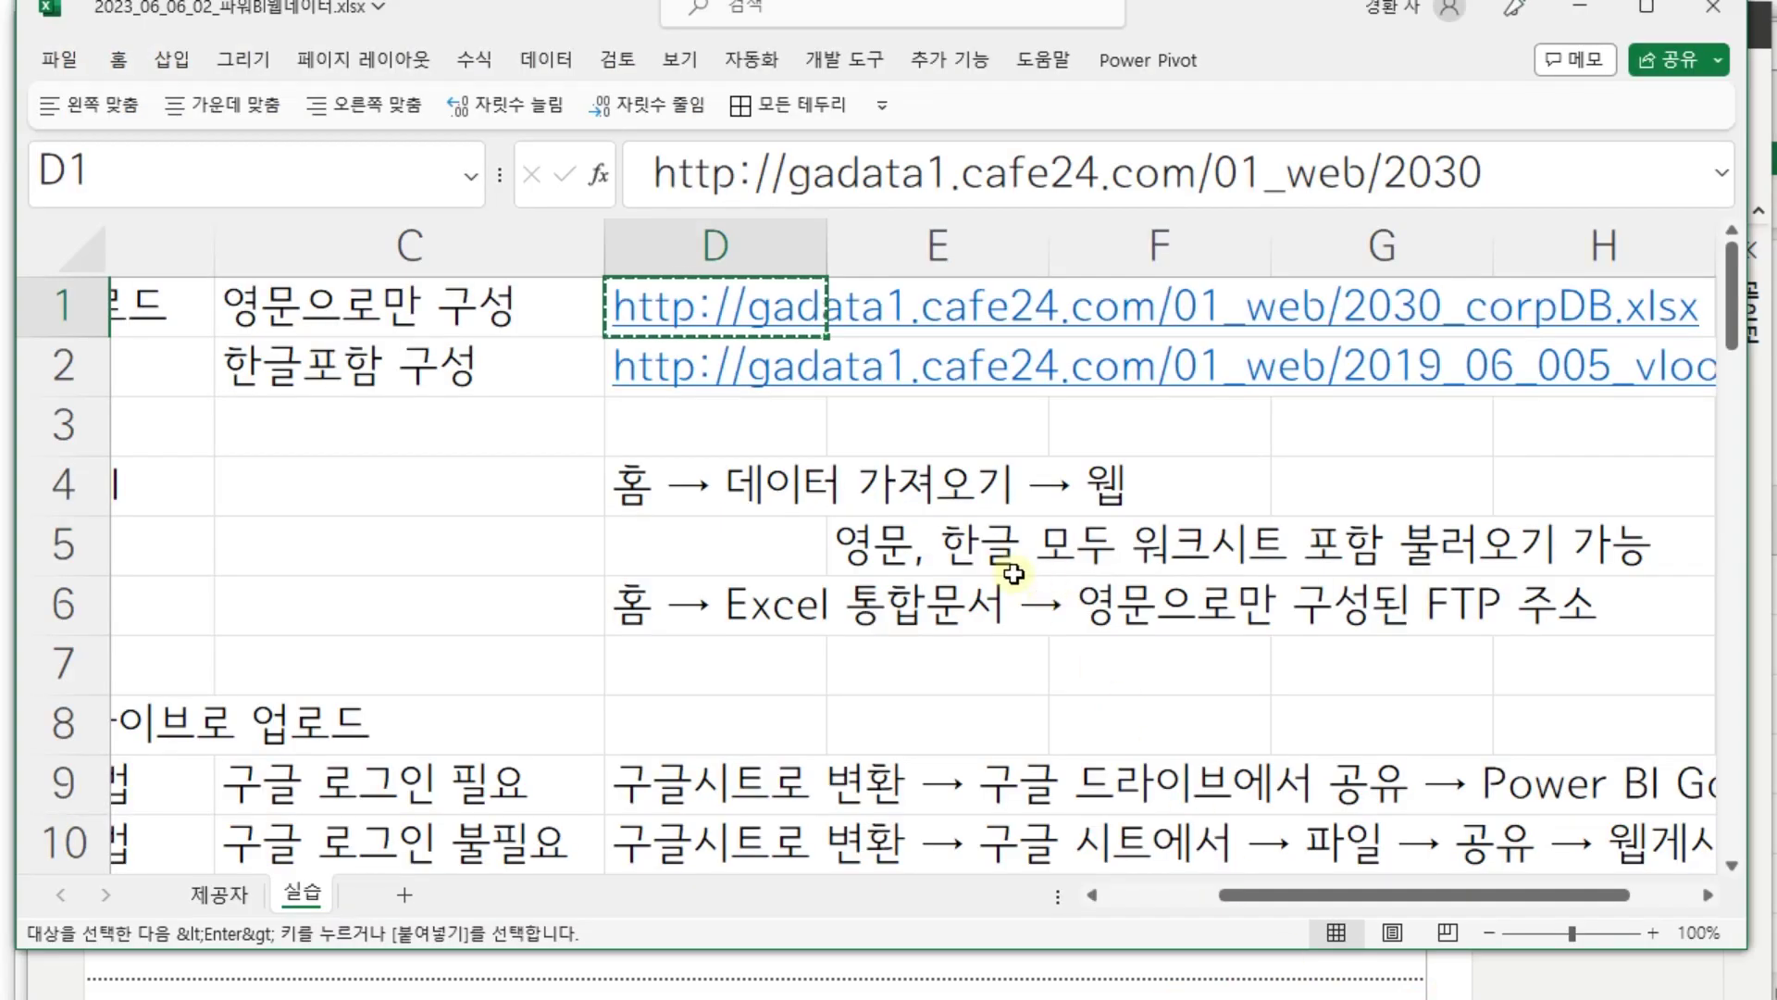
- Copy the 2019_06_005_vlookup file address from cell D2 of the Excel workbook and connect to it in Power BI Desktop as a web source
key("Down")
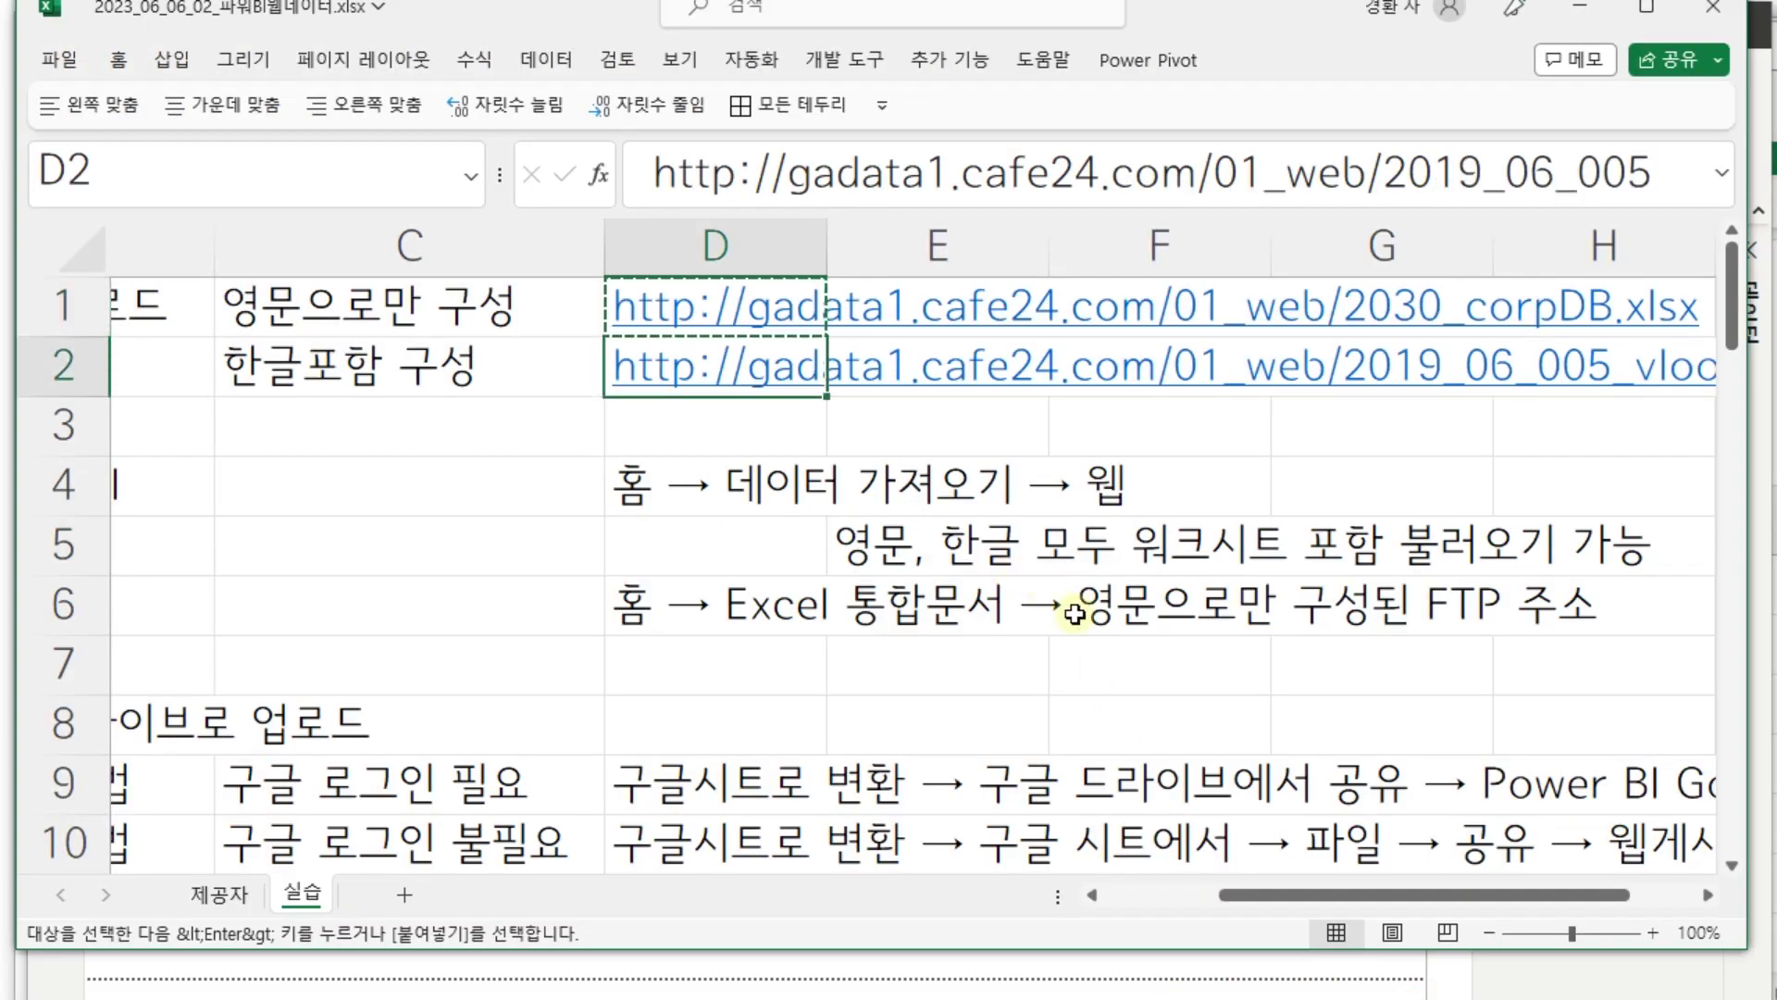
key("ctrl+c")
key("alt+Tab")
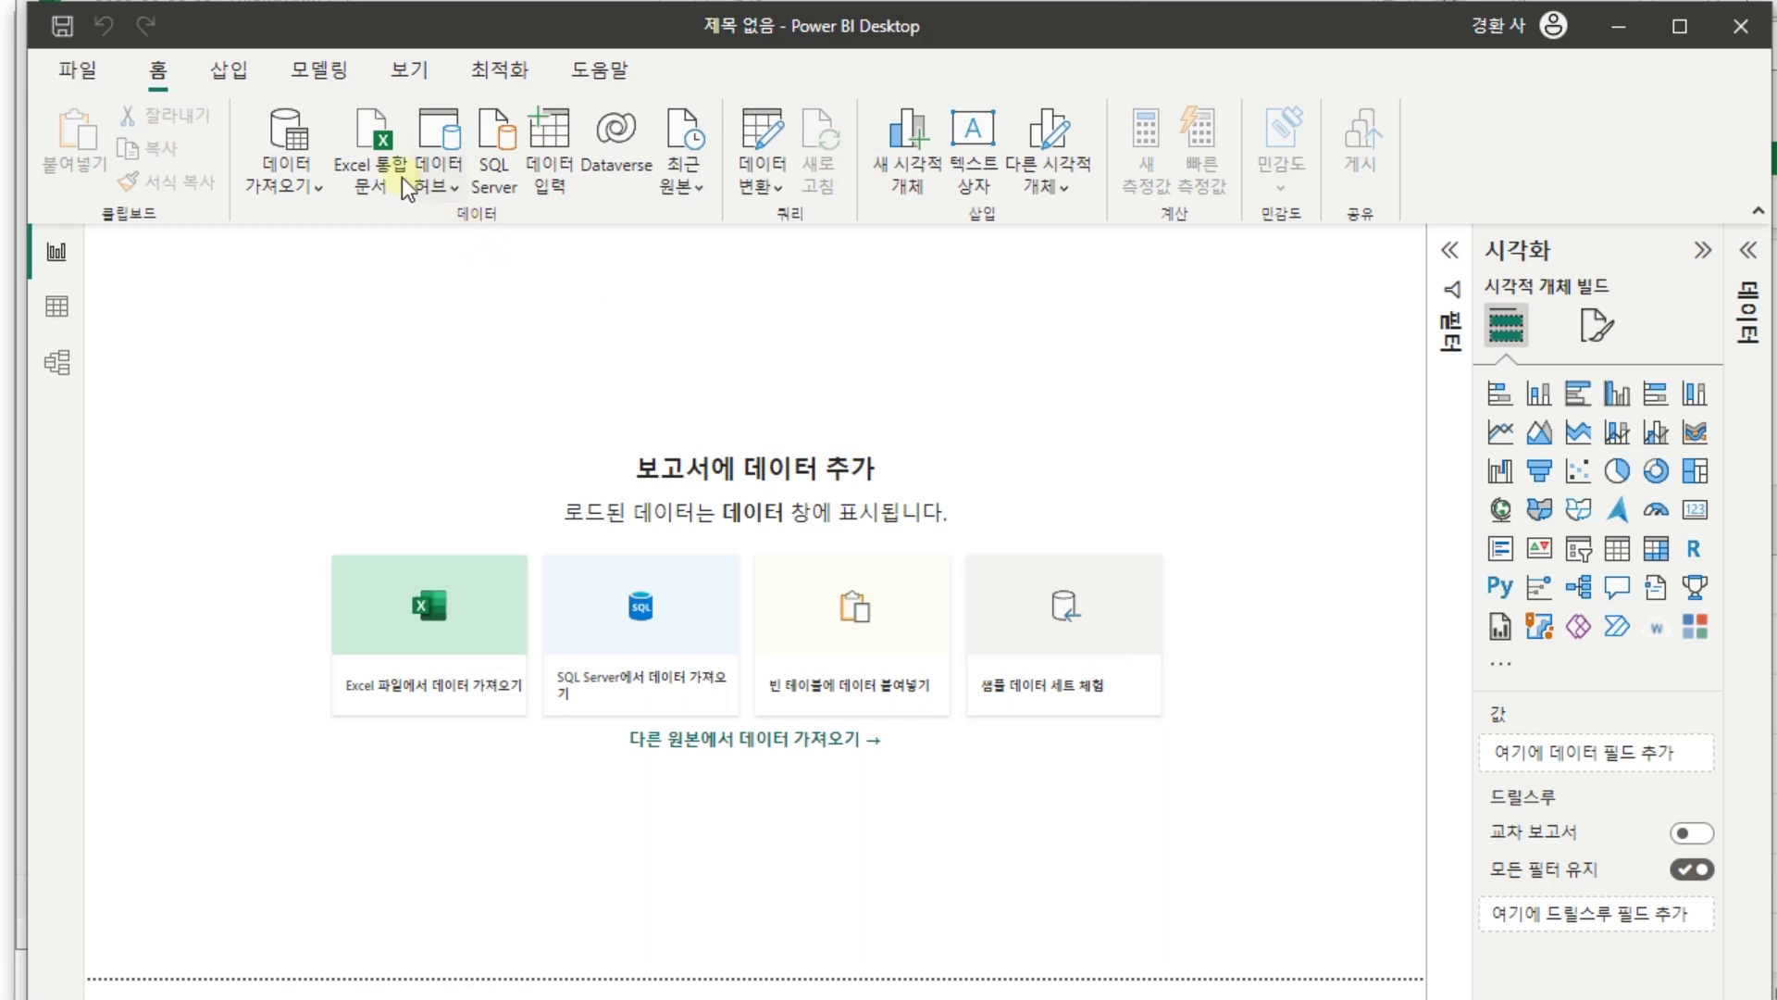
left_click(296, 181)
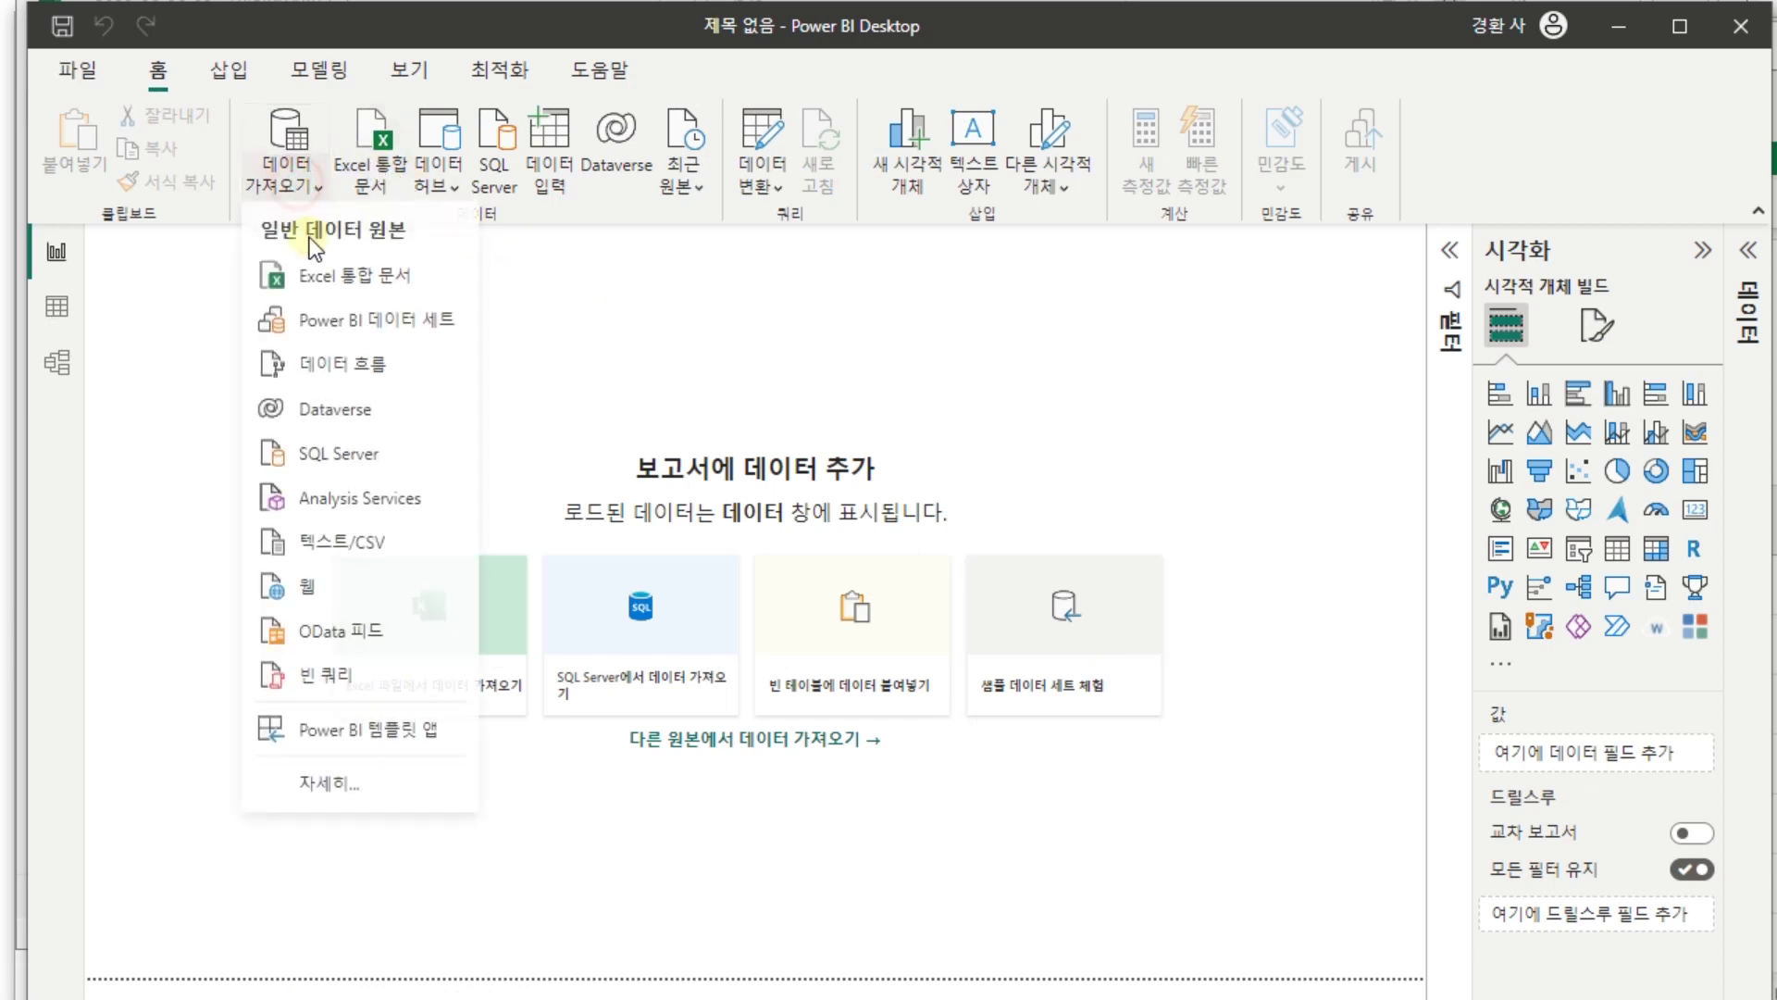
left_click(324, 578)
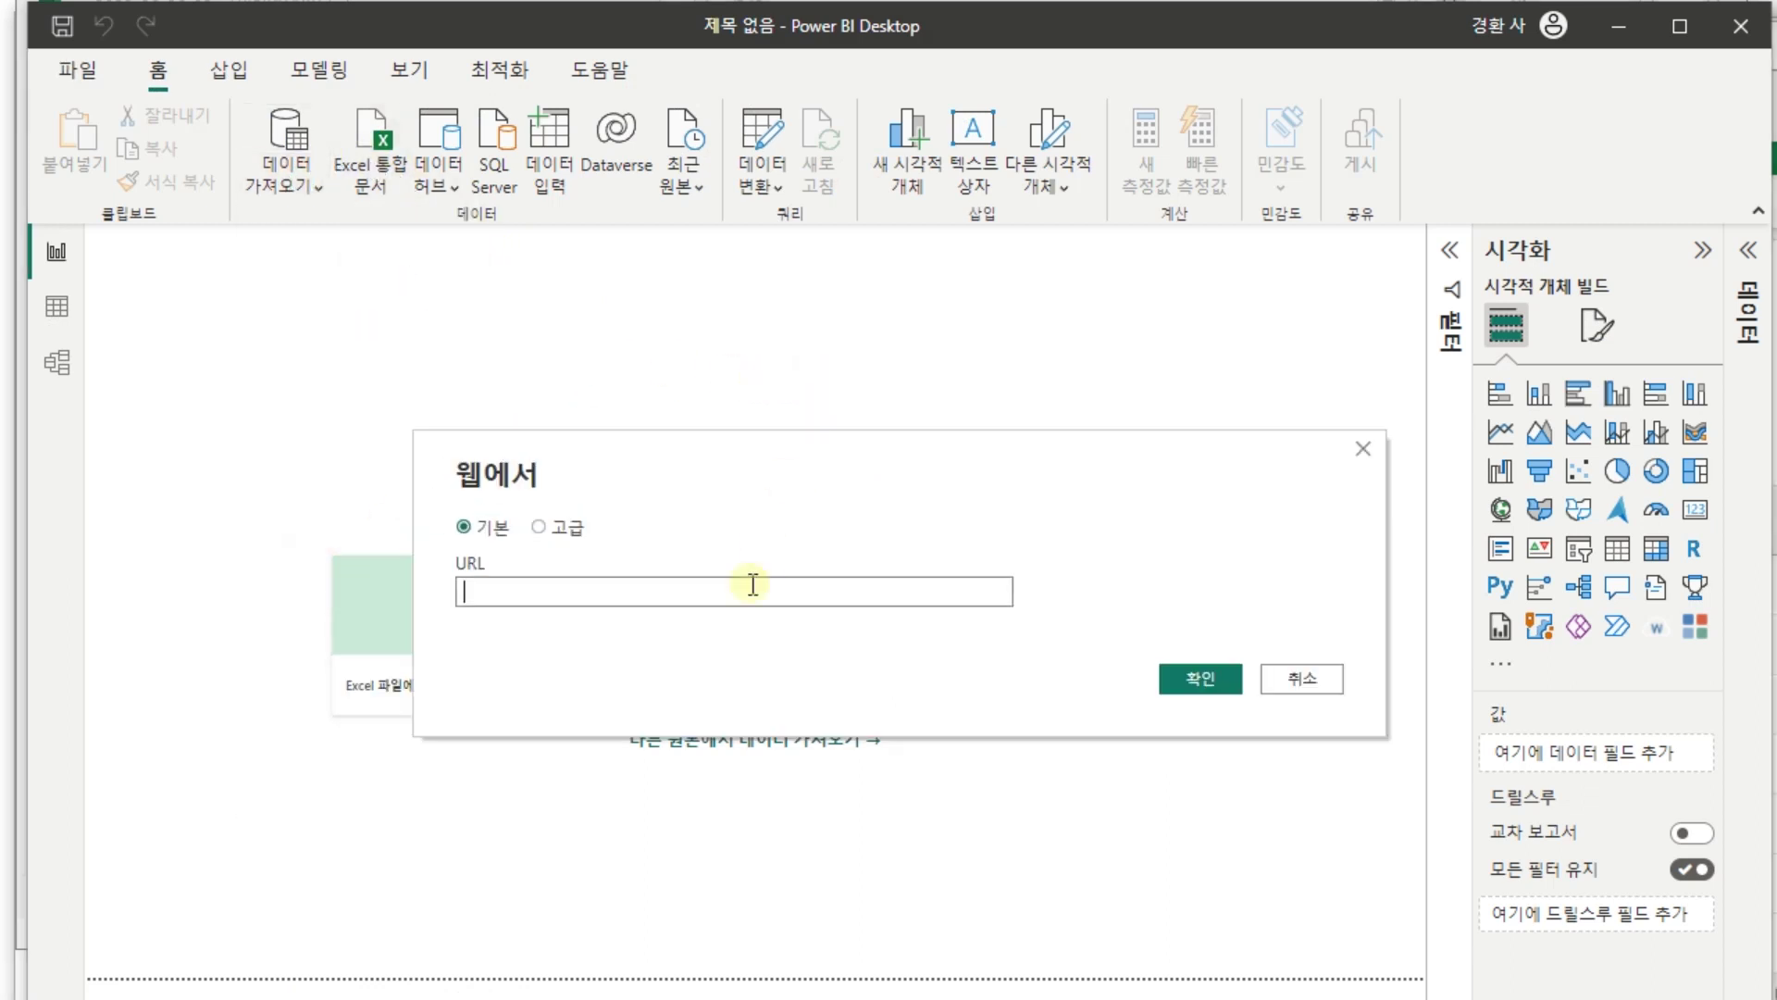
key("ctrl+v")
left_click(1199, 679)
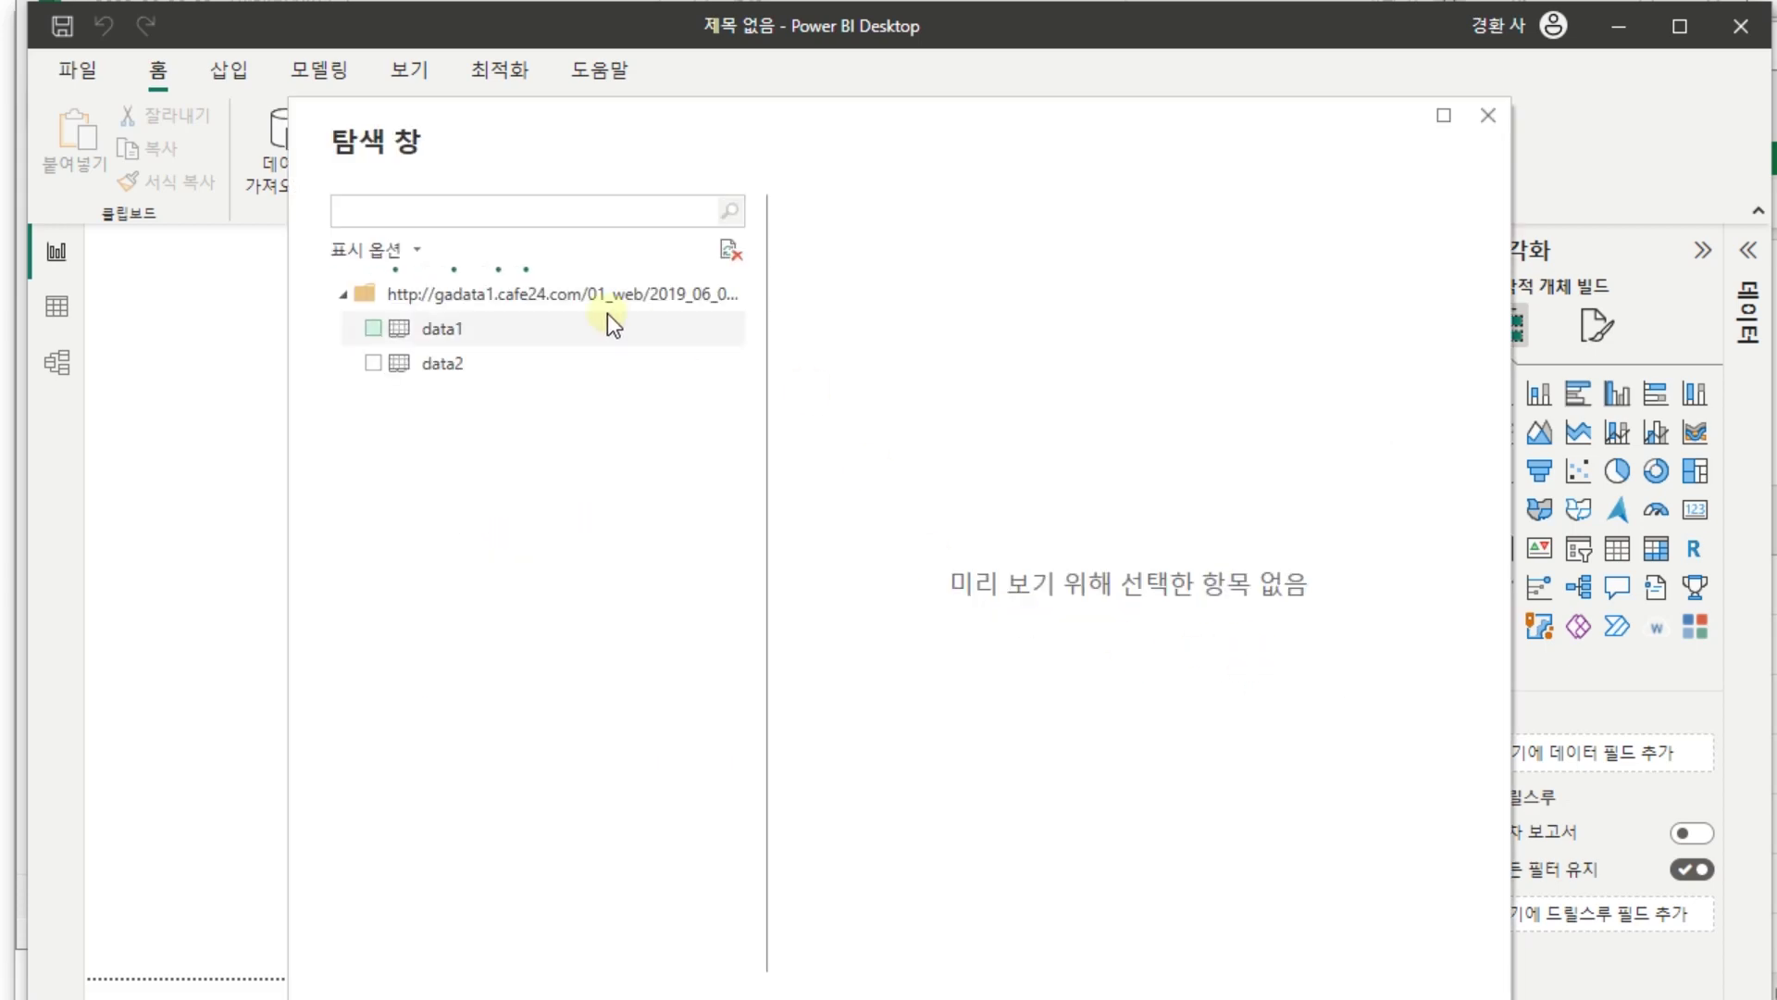
- Preview data1 and data2 of the 2019_06_005_vlookup file with both selected, and cancel the import without loading
left_click(374, 327)
left_click(374, 328)
left_click(374, 359)
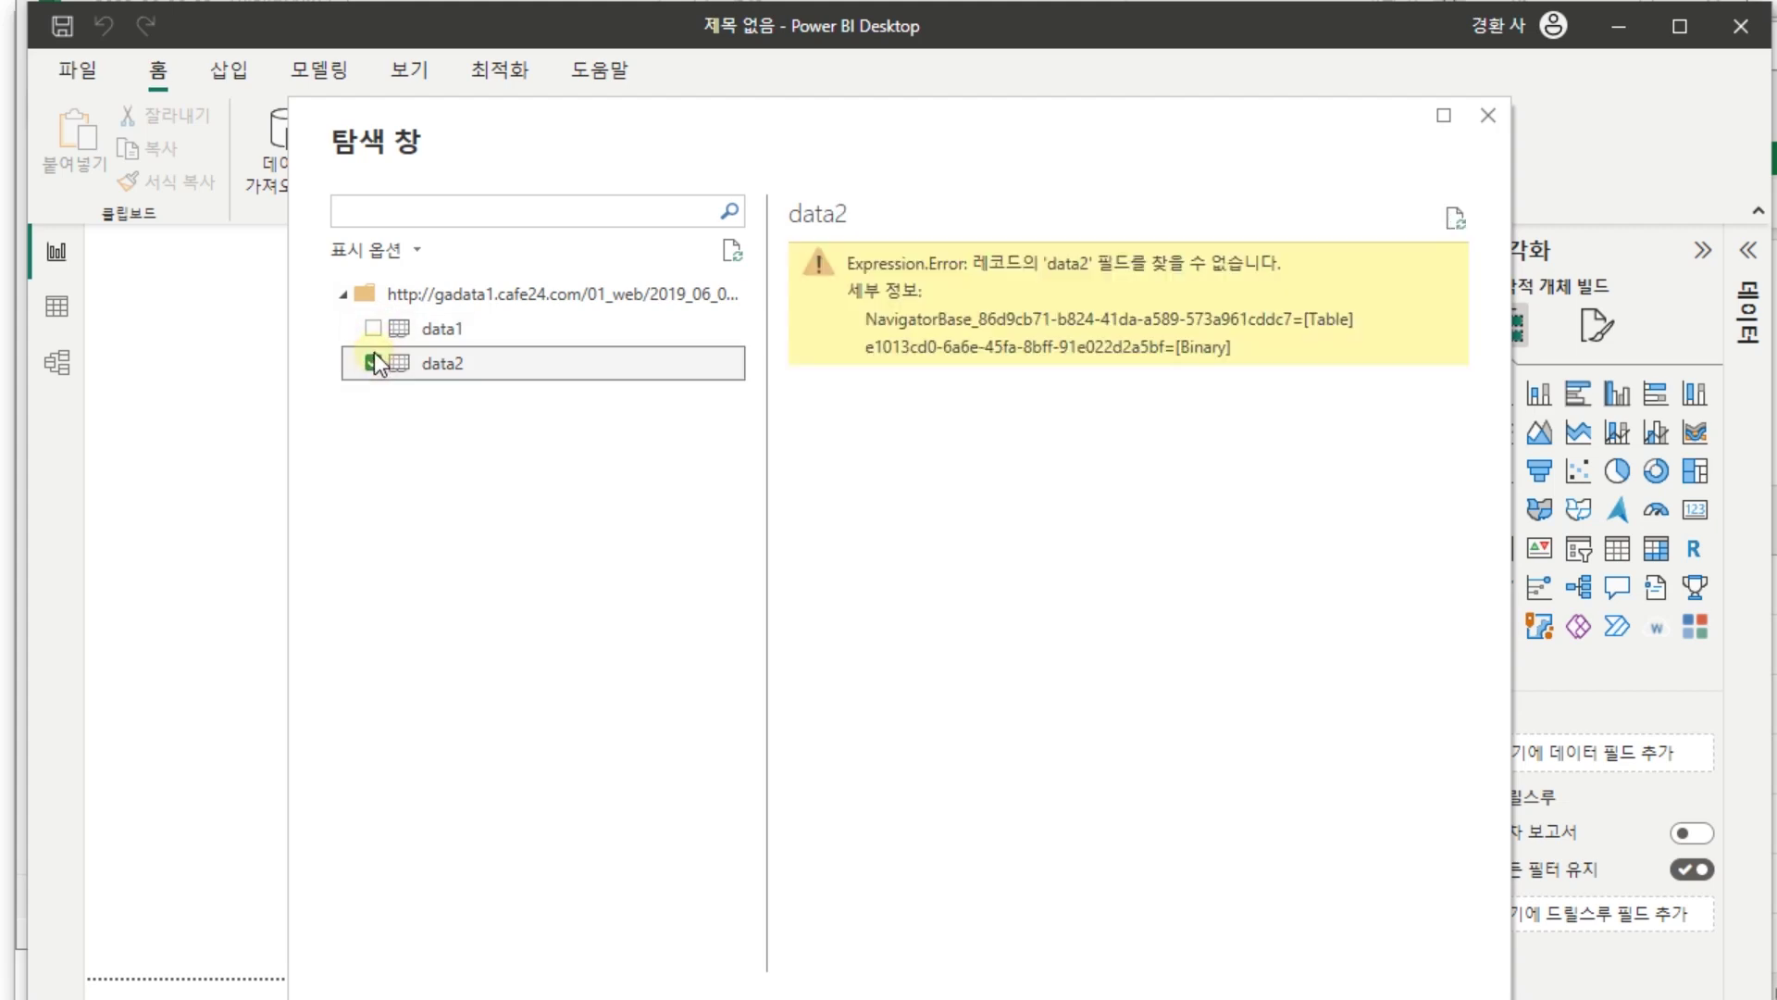
left_click(374, 361)
left_click(374, 330)
left_click(374, 362)
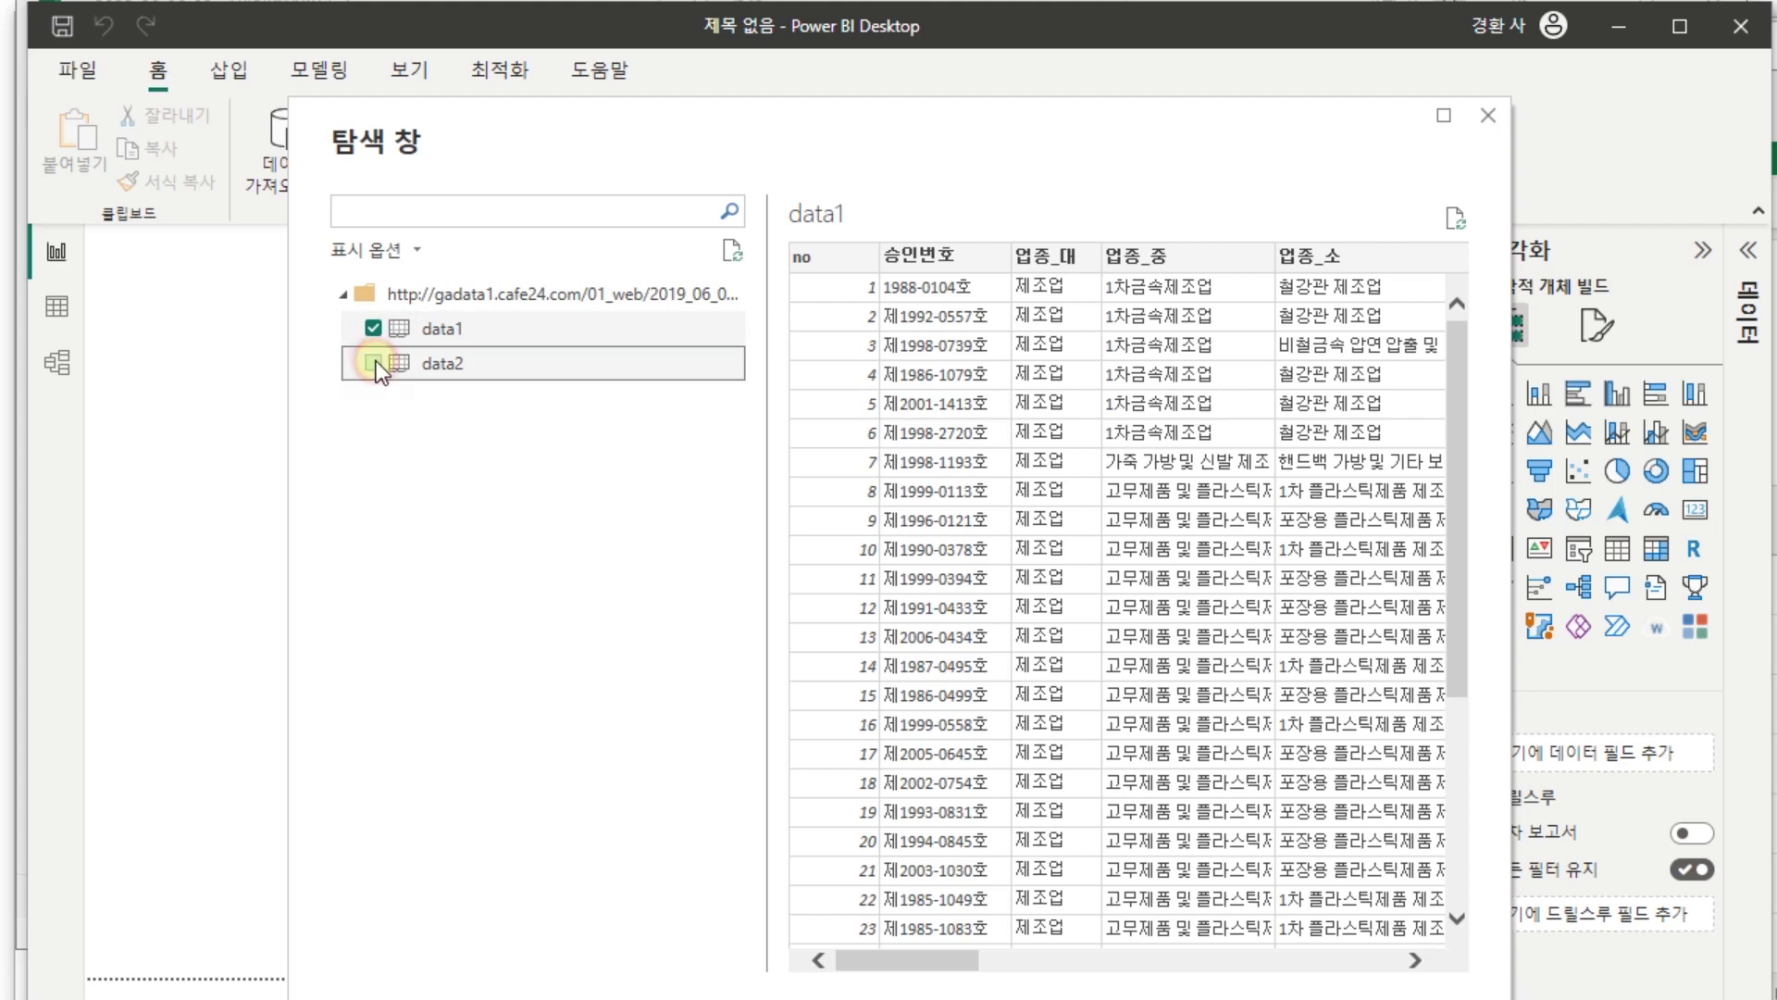
left_click(372, 362)
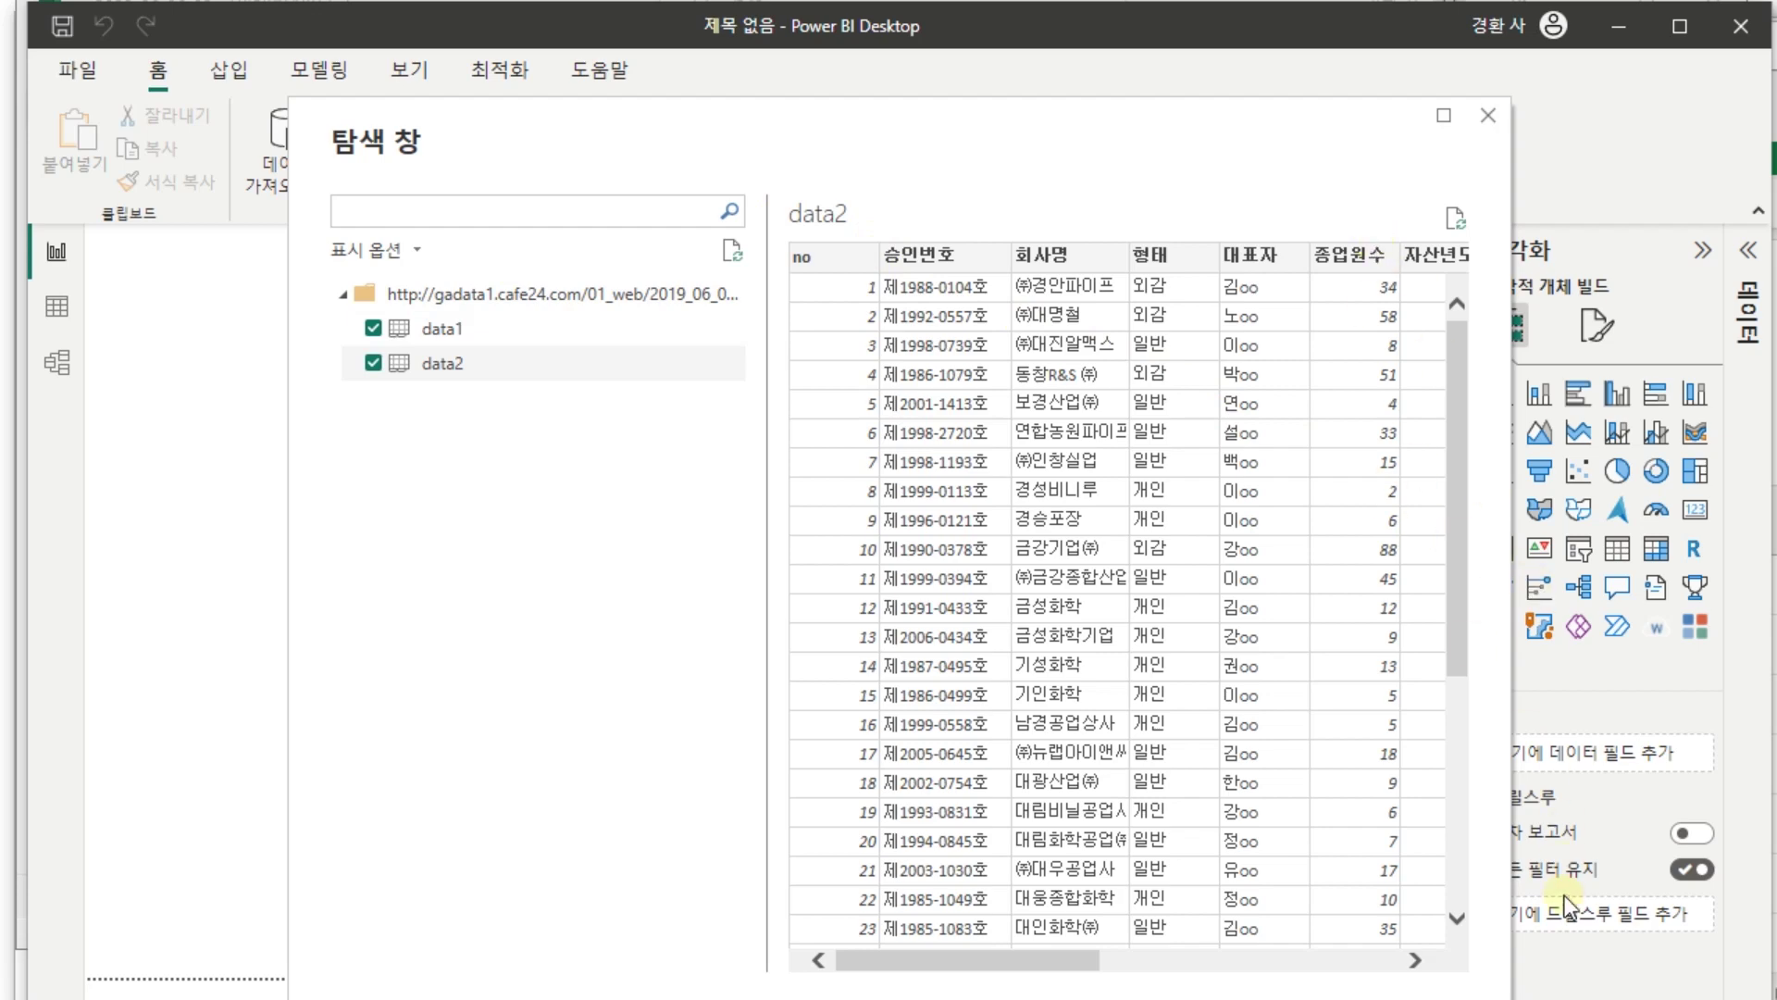
left_click(1344, 999)
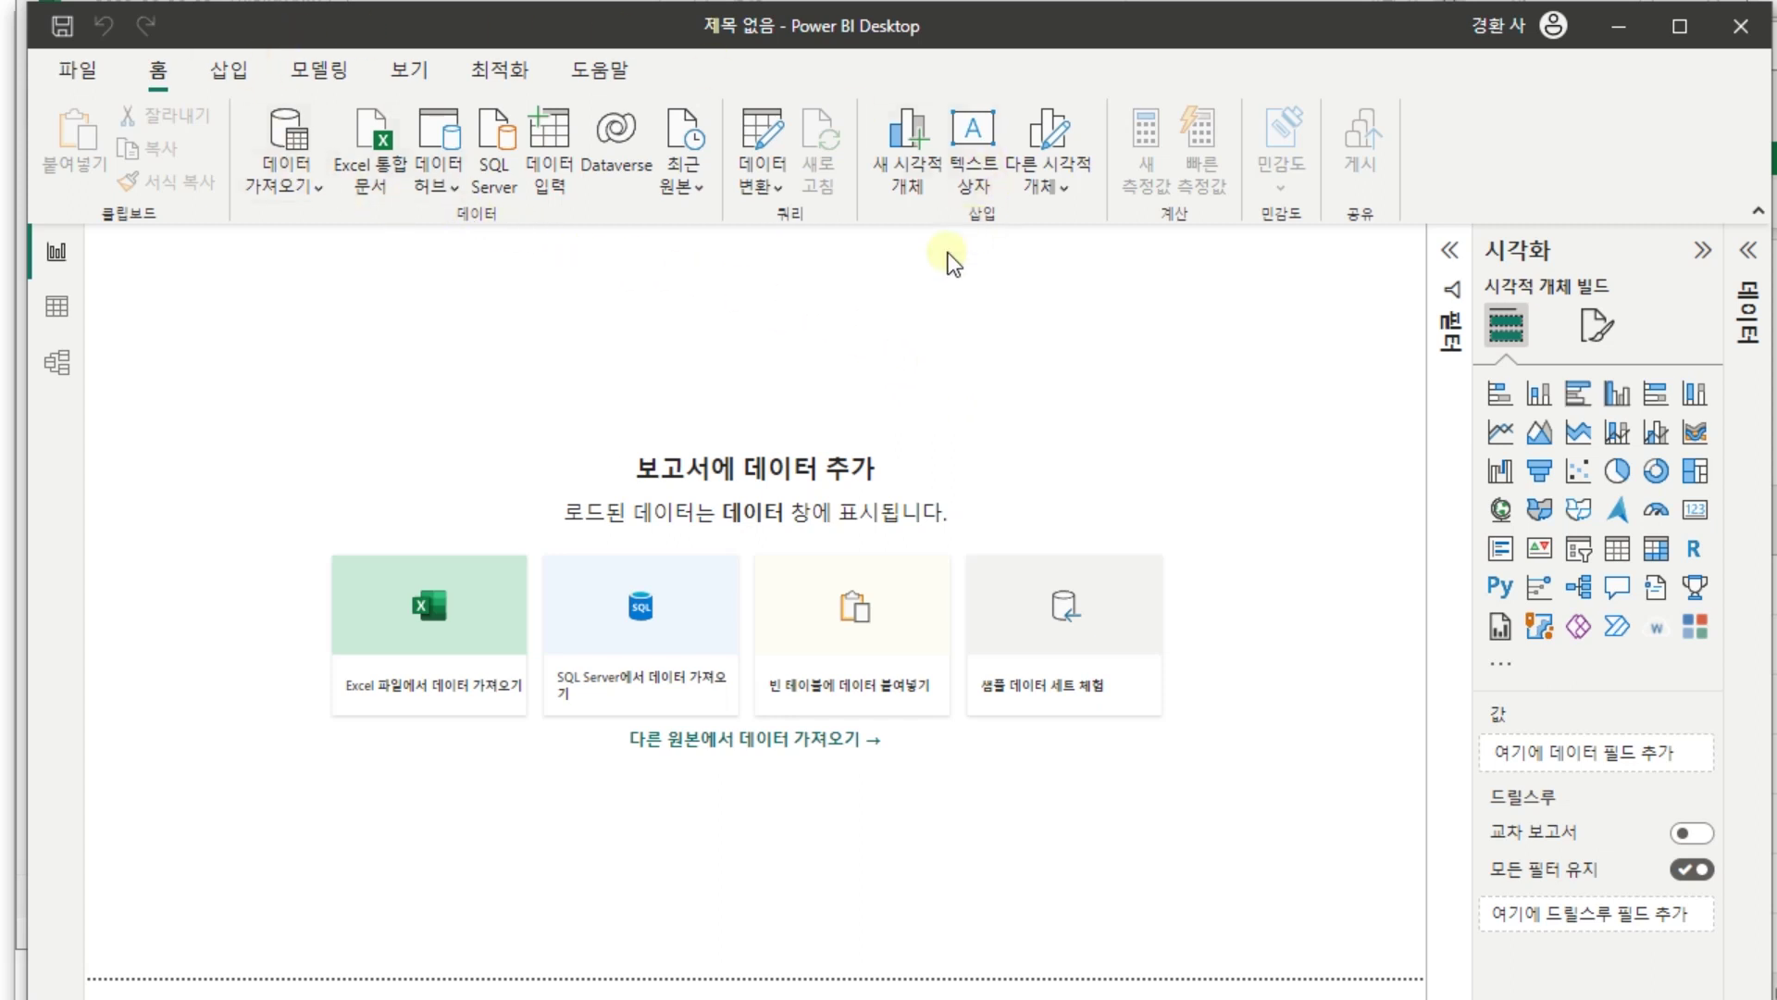
- Open the 2030_corpDB.xlsx address from cell D1 through the Excel workbook connector to list its sheets, and close the navigator
left_click(374, 135)
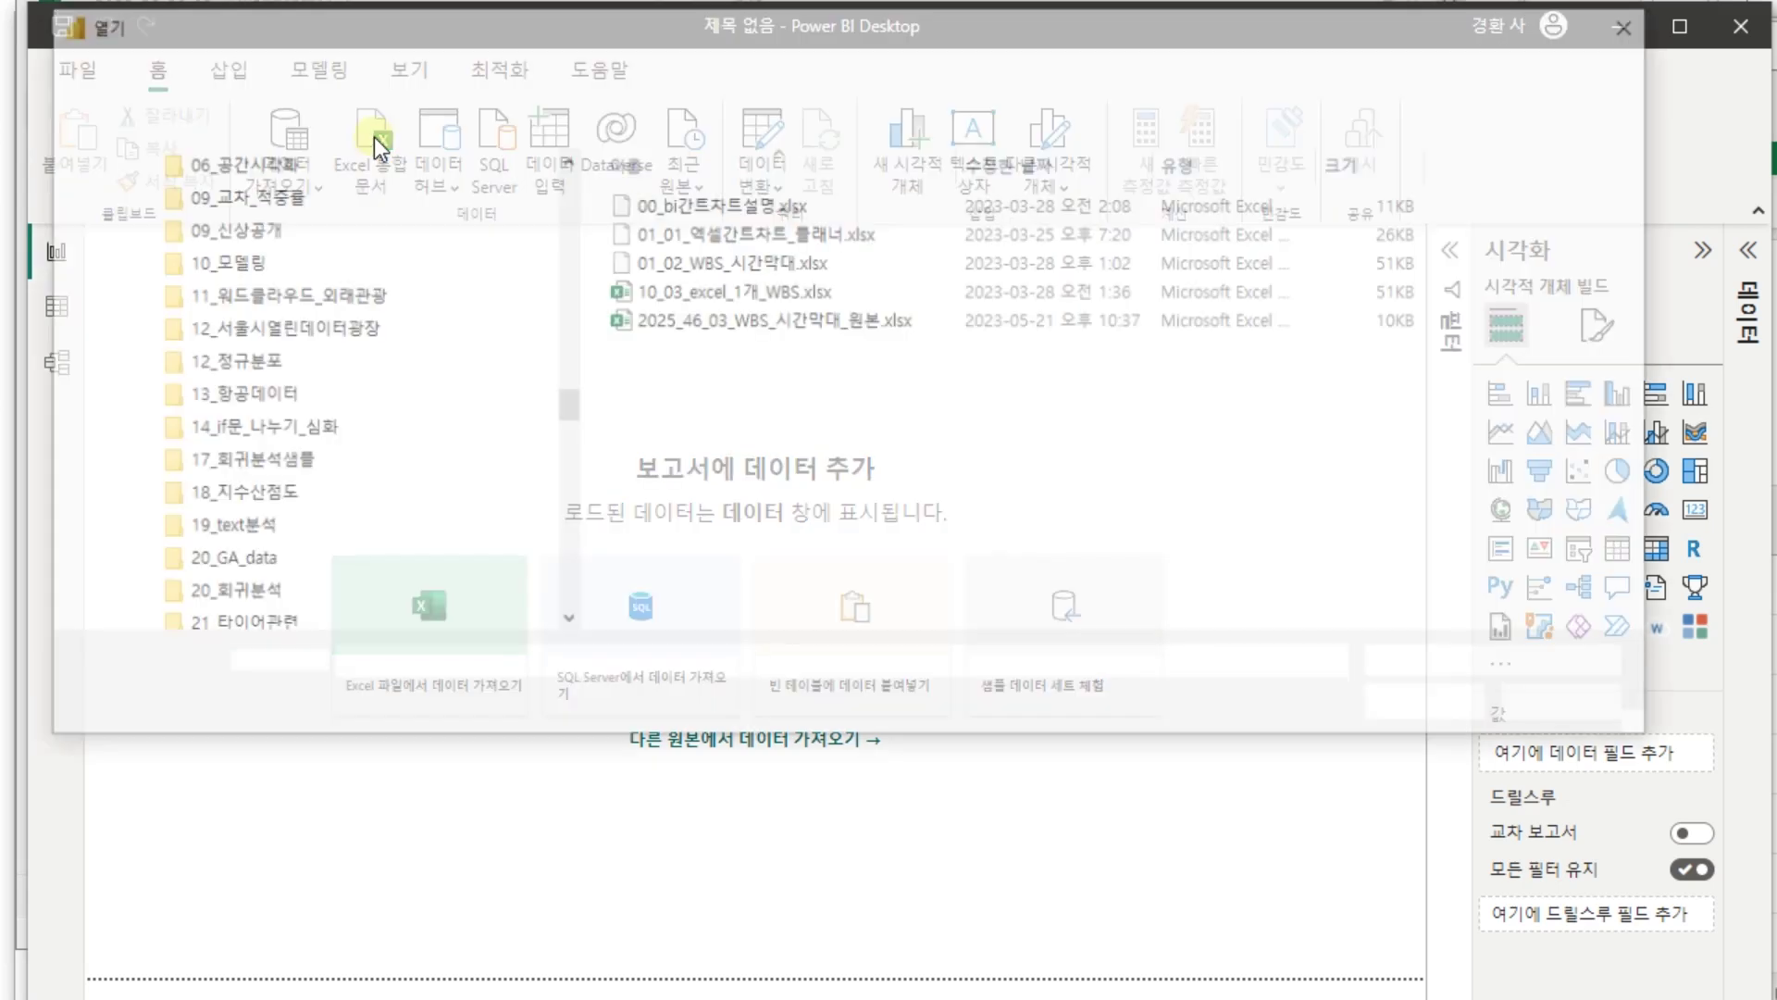
left_click(391, 666)
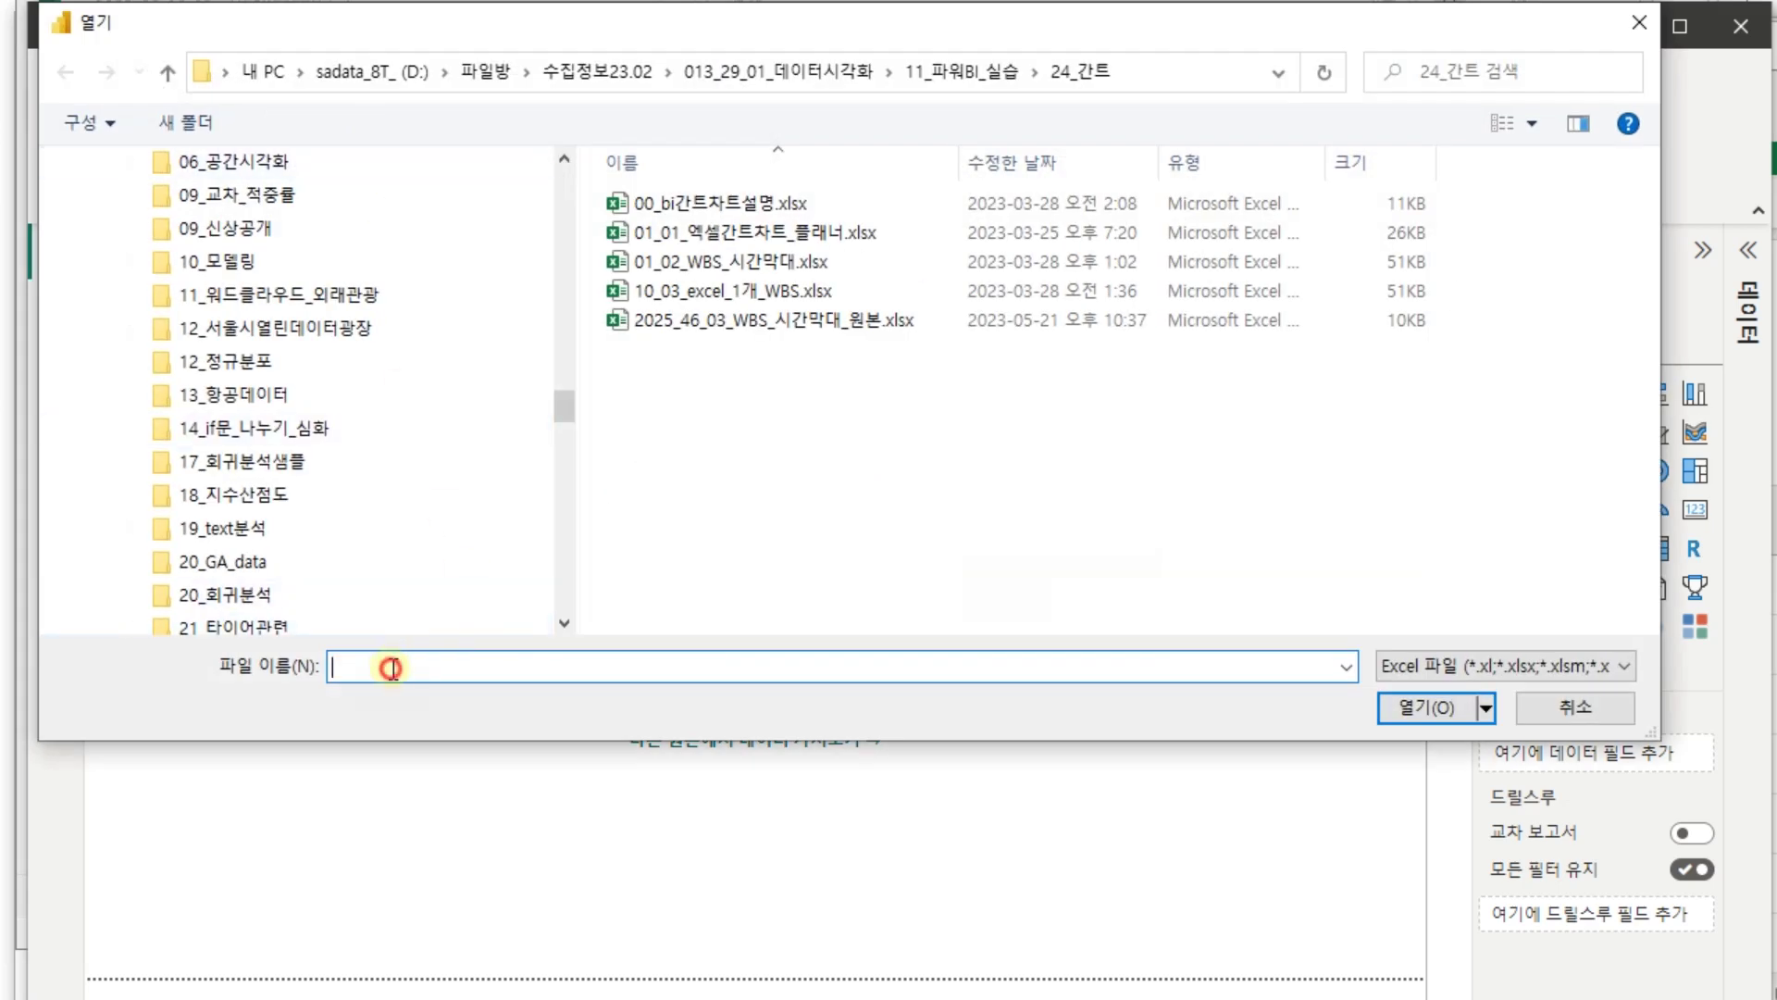
key("alt+Tab")
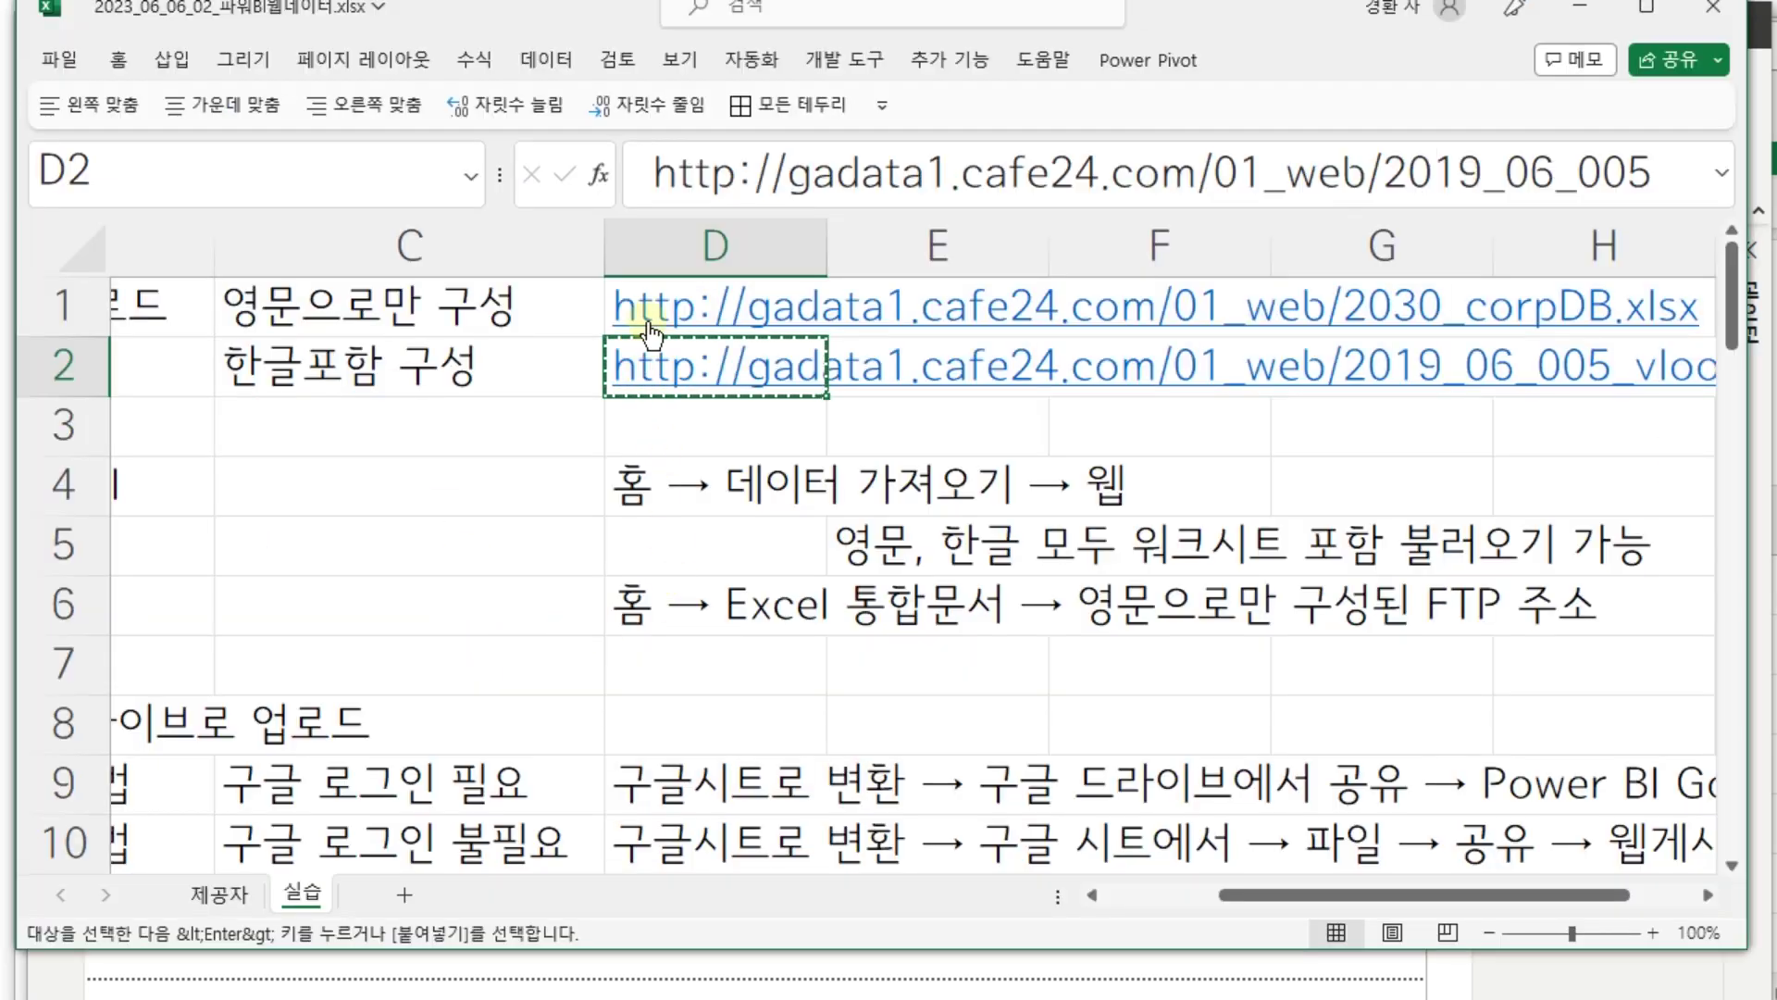
left_click(536, 289)
key("Right")
key("ctrl+c")
key("alt+Tab")
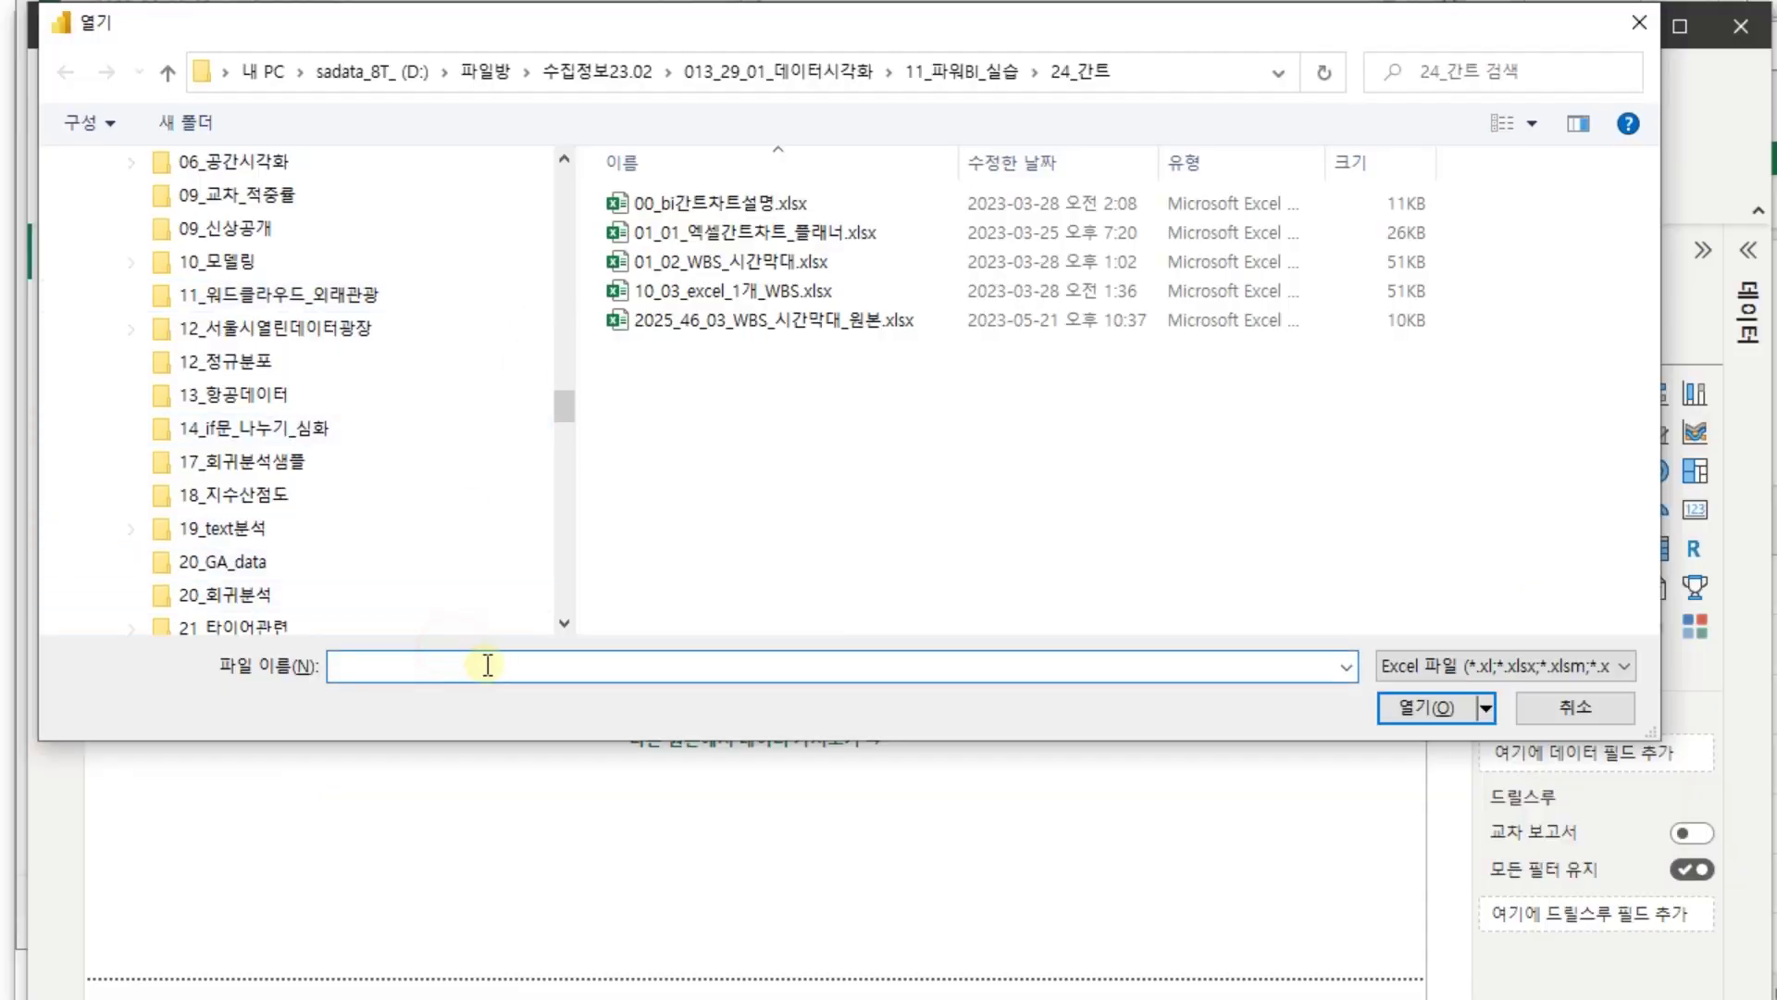
key("ctrl+v")
left_click(1427, 707)
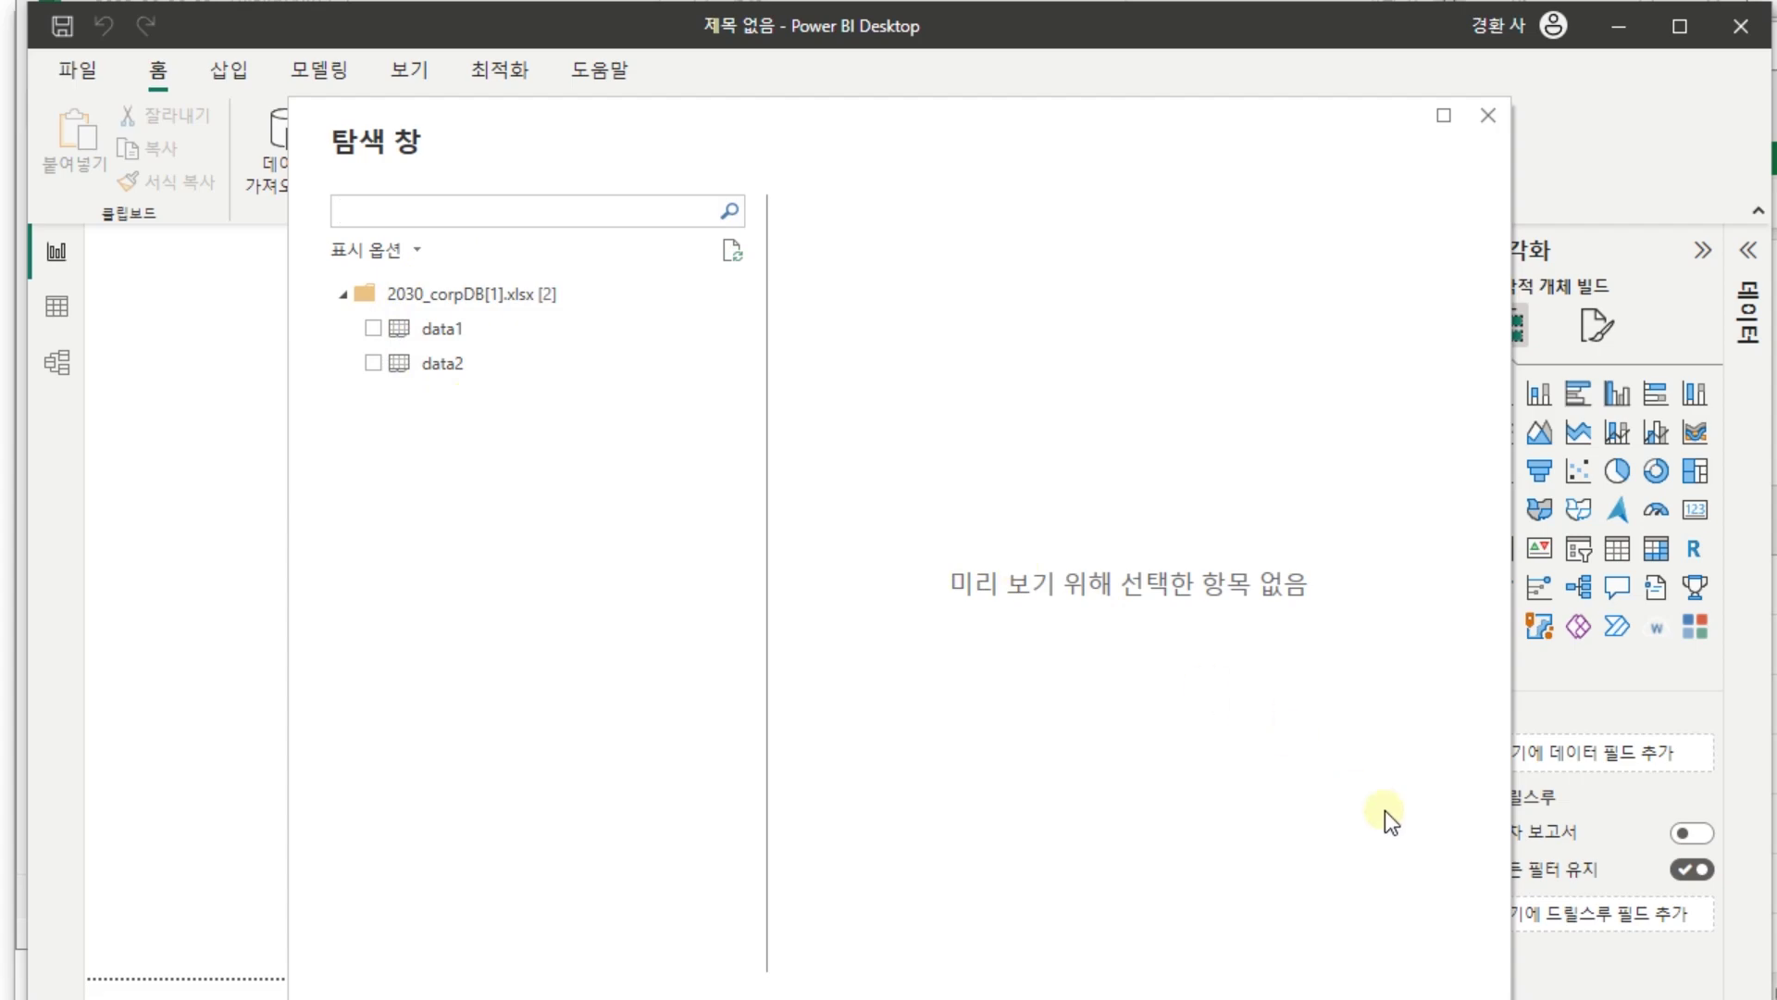
key("Escape")
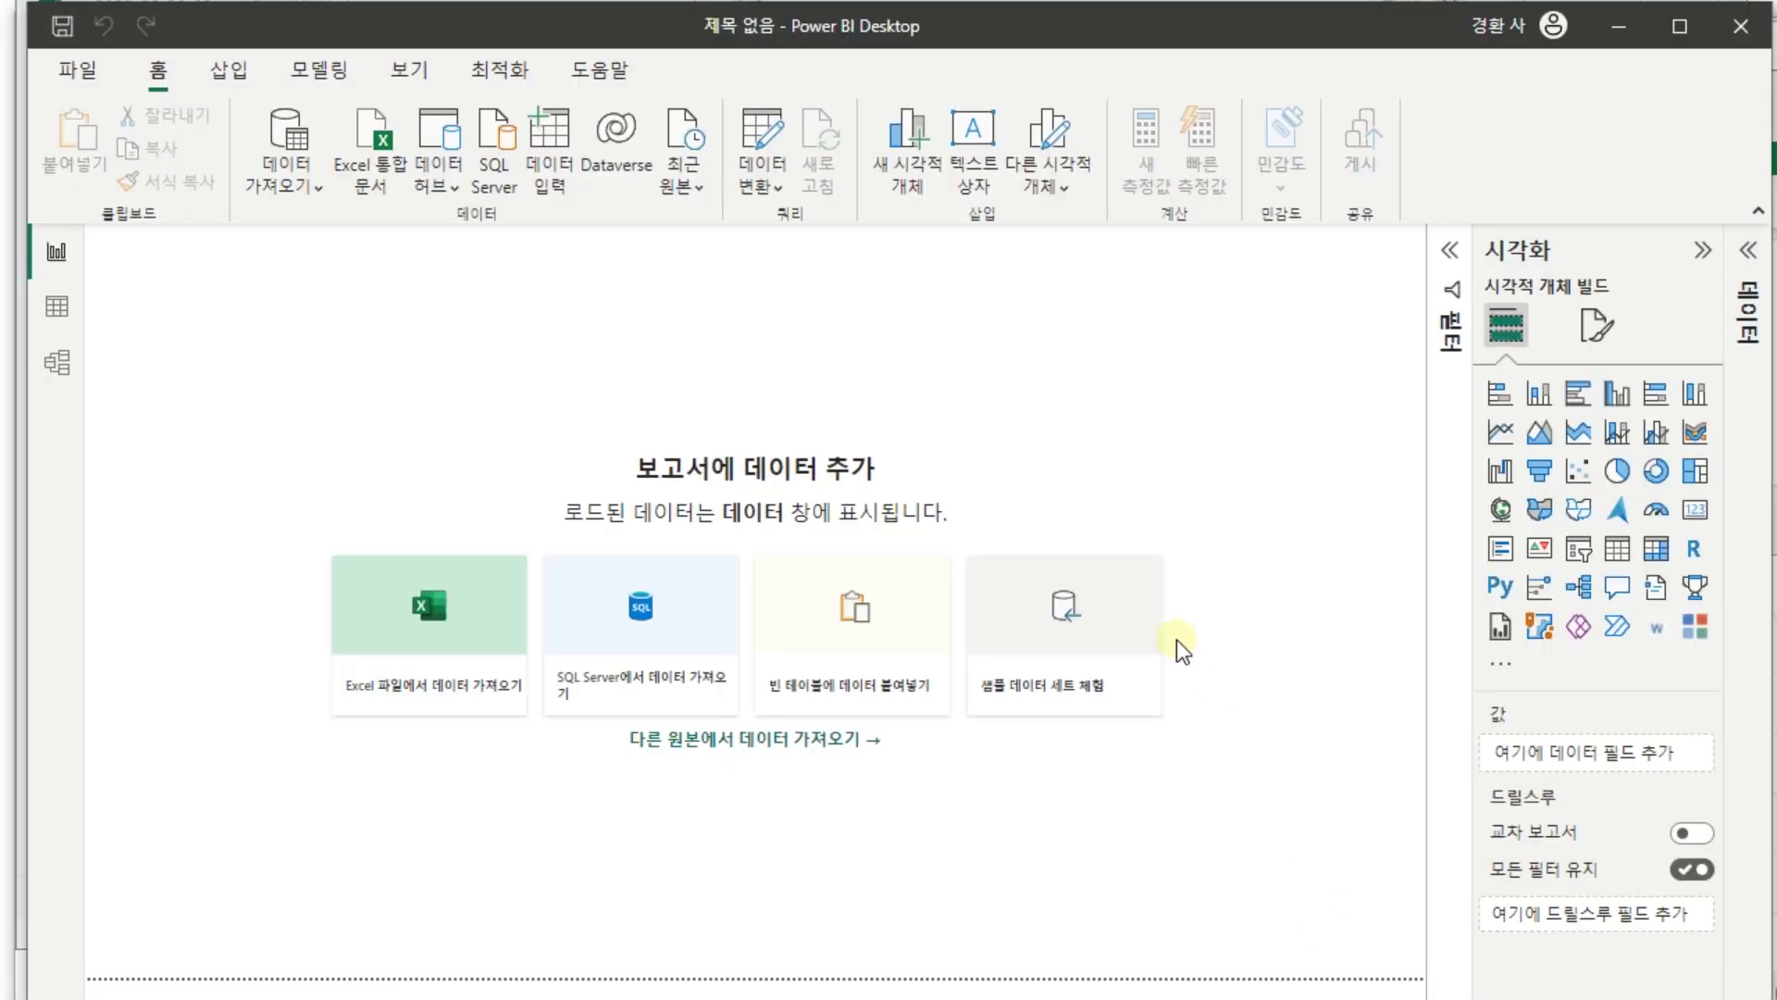
- Copy the 2019_06_005_vlookup file address from cell D2 and start an Excel workbook import in Power BI Desktop
key("alt+Tab")
left_click(689, 405)
key("Up")
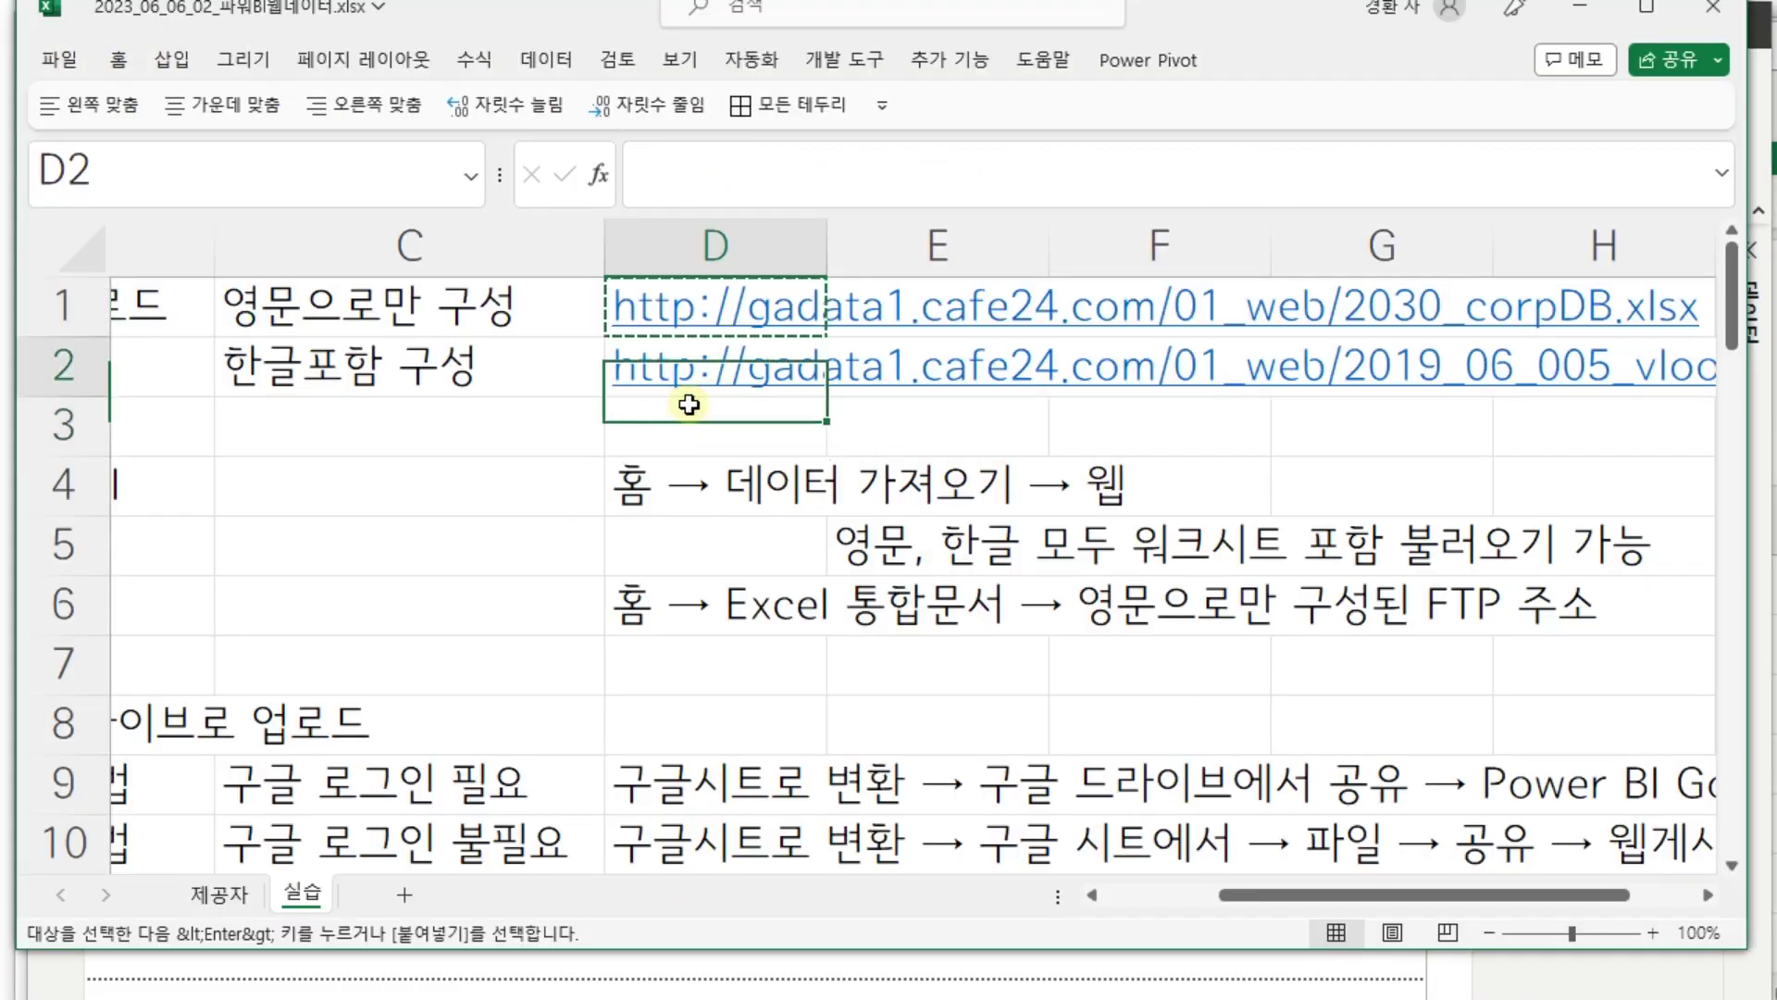
key("ctrl+c")
key("alt+Tab")
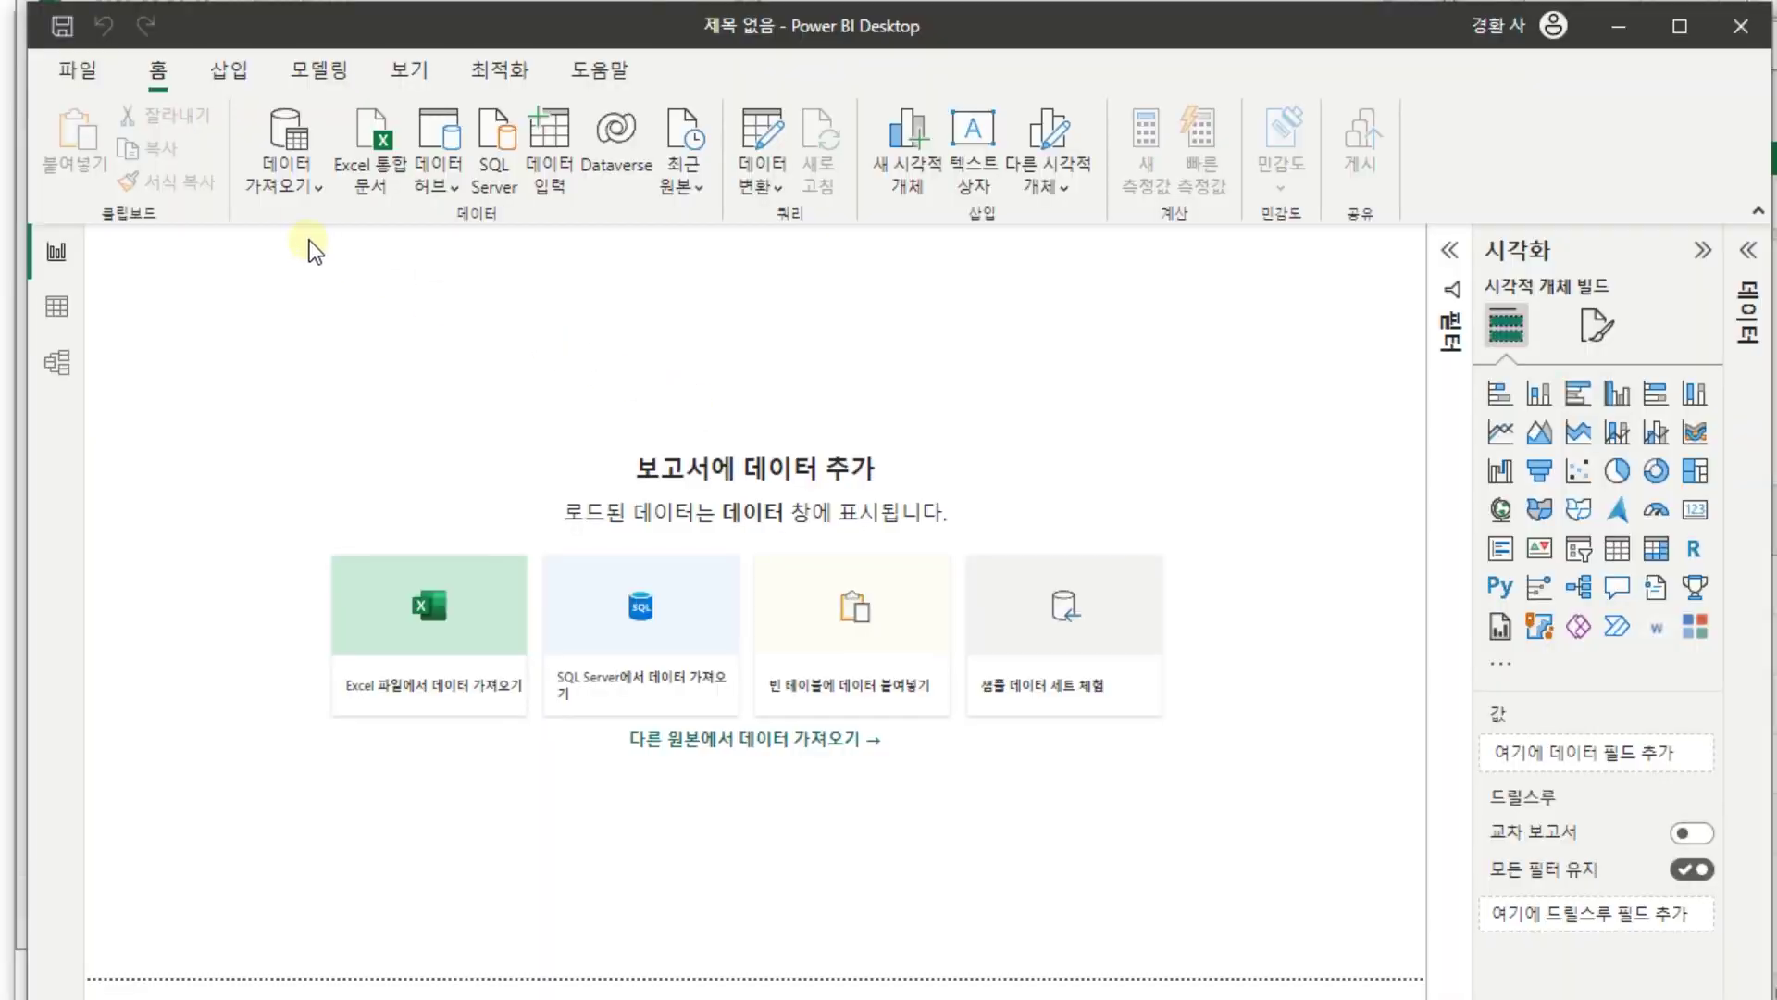
left_click(319, 187)
left_click(352, 158)
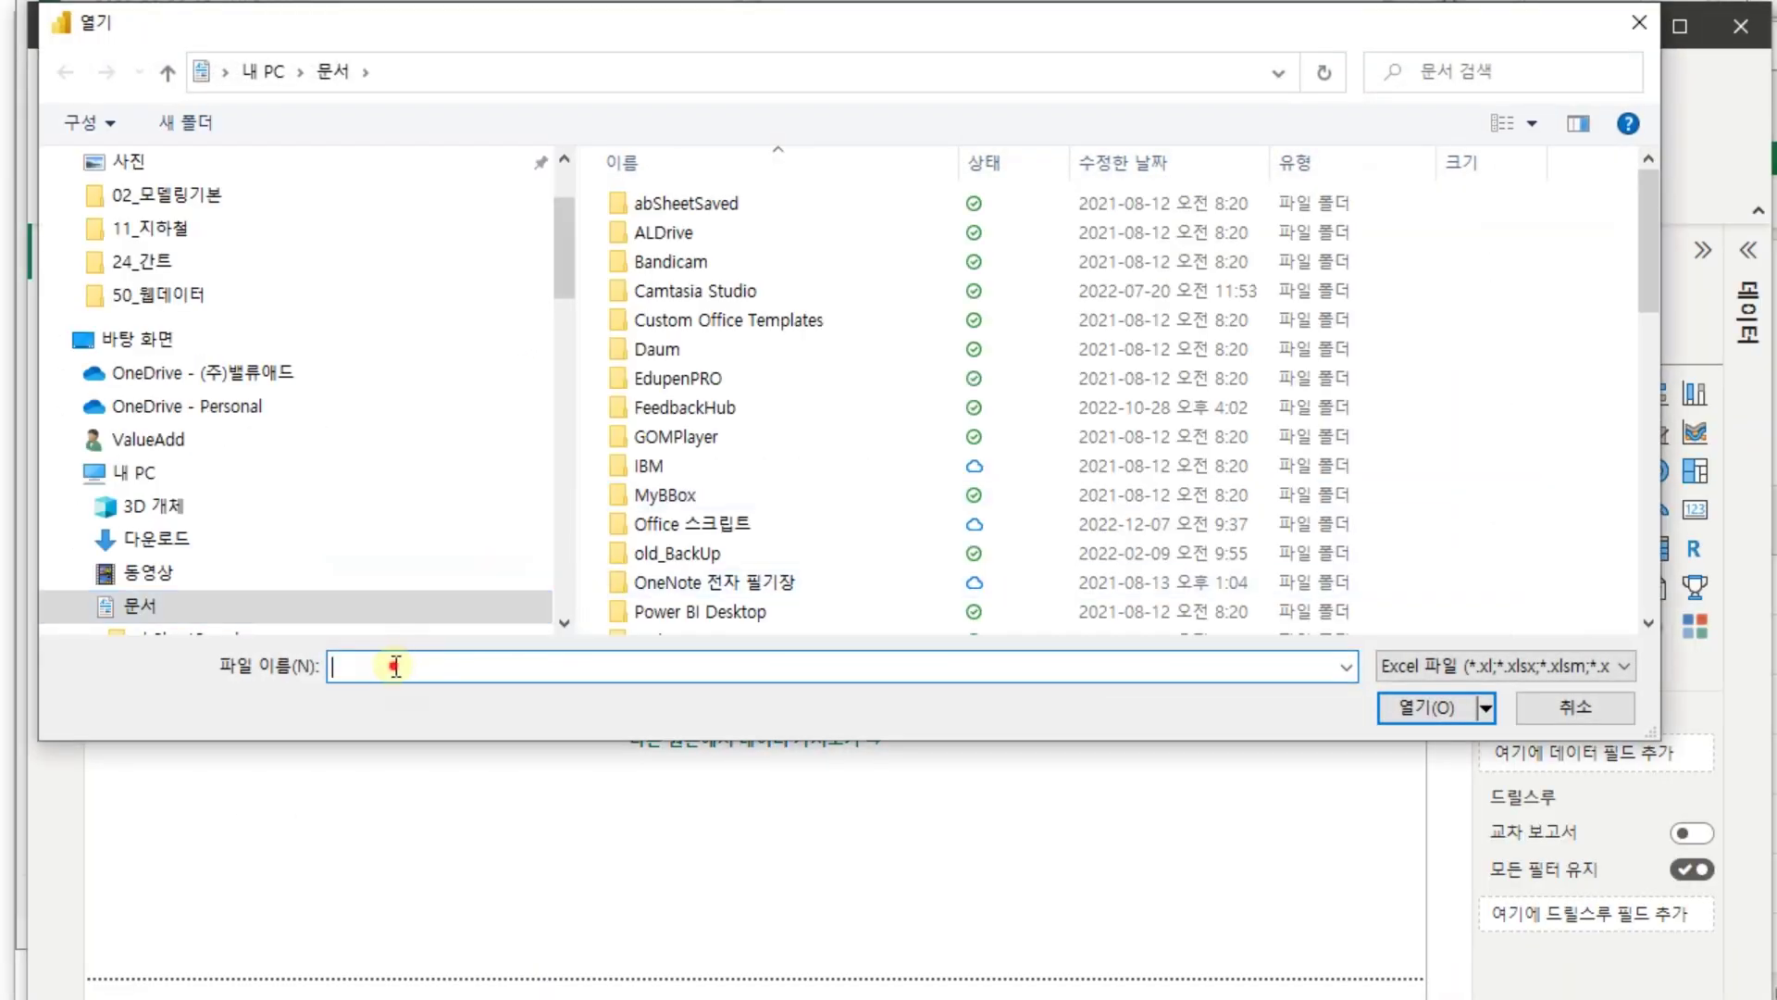
key("ctrl+v")
left_click(1430, 706)
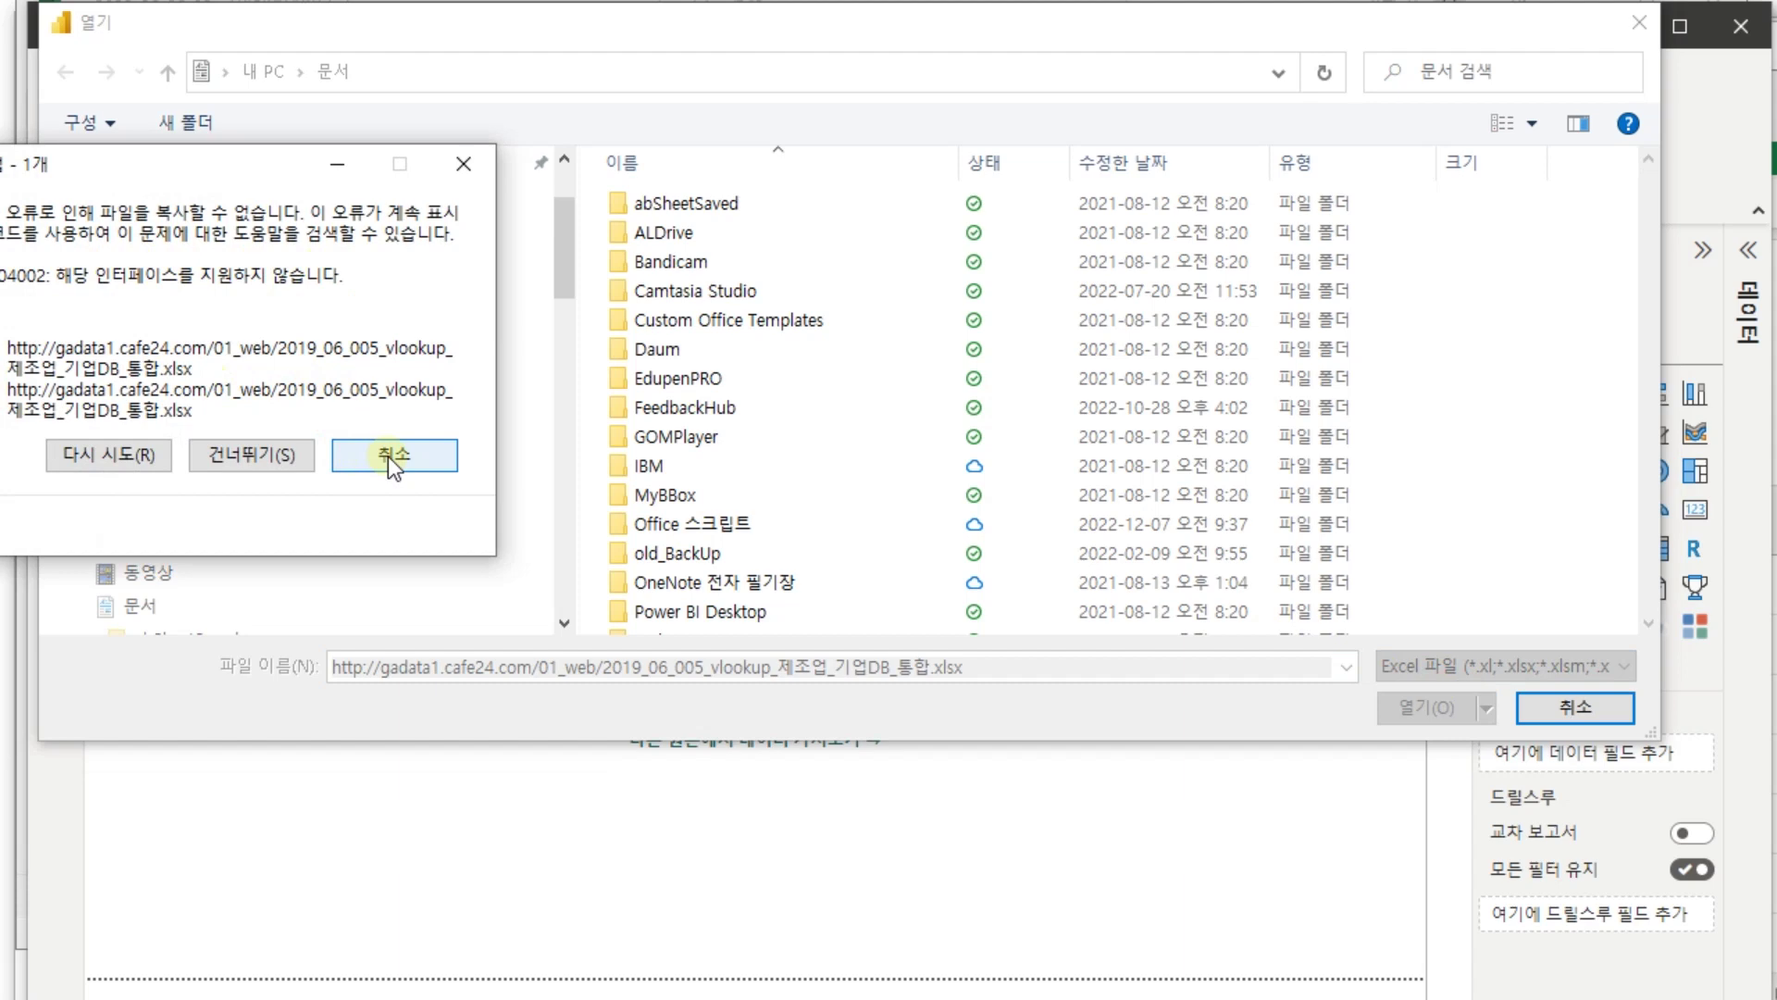
left_click(243, 457)
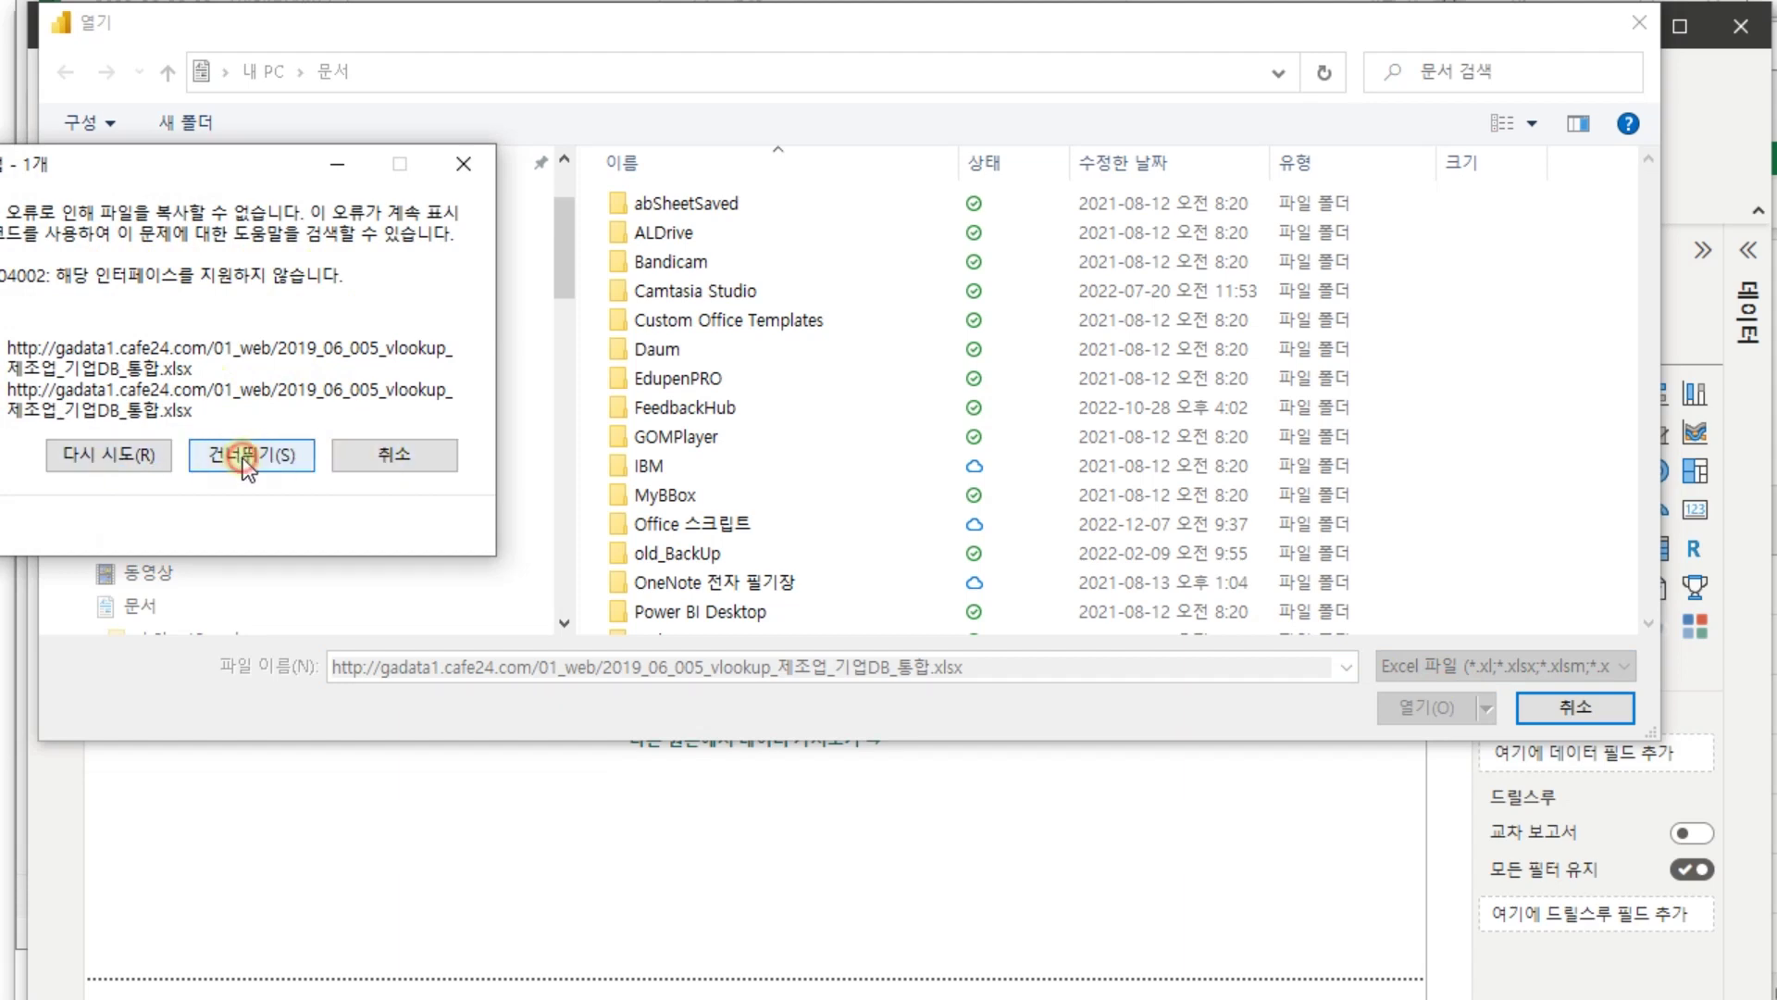
left_click(1120, 499)
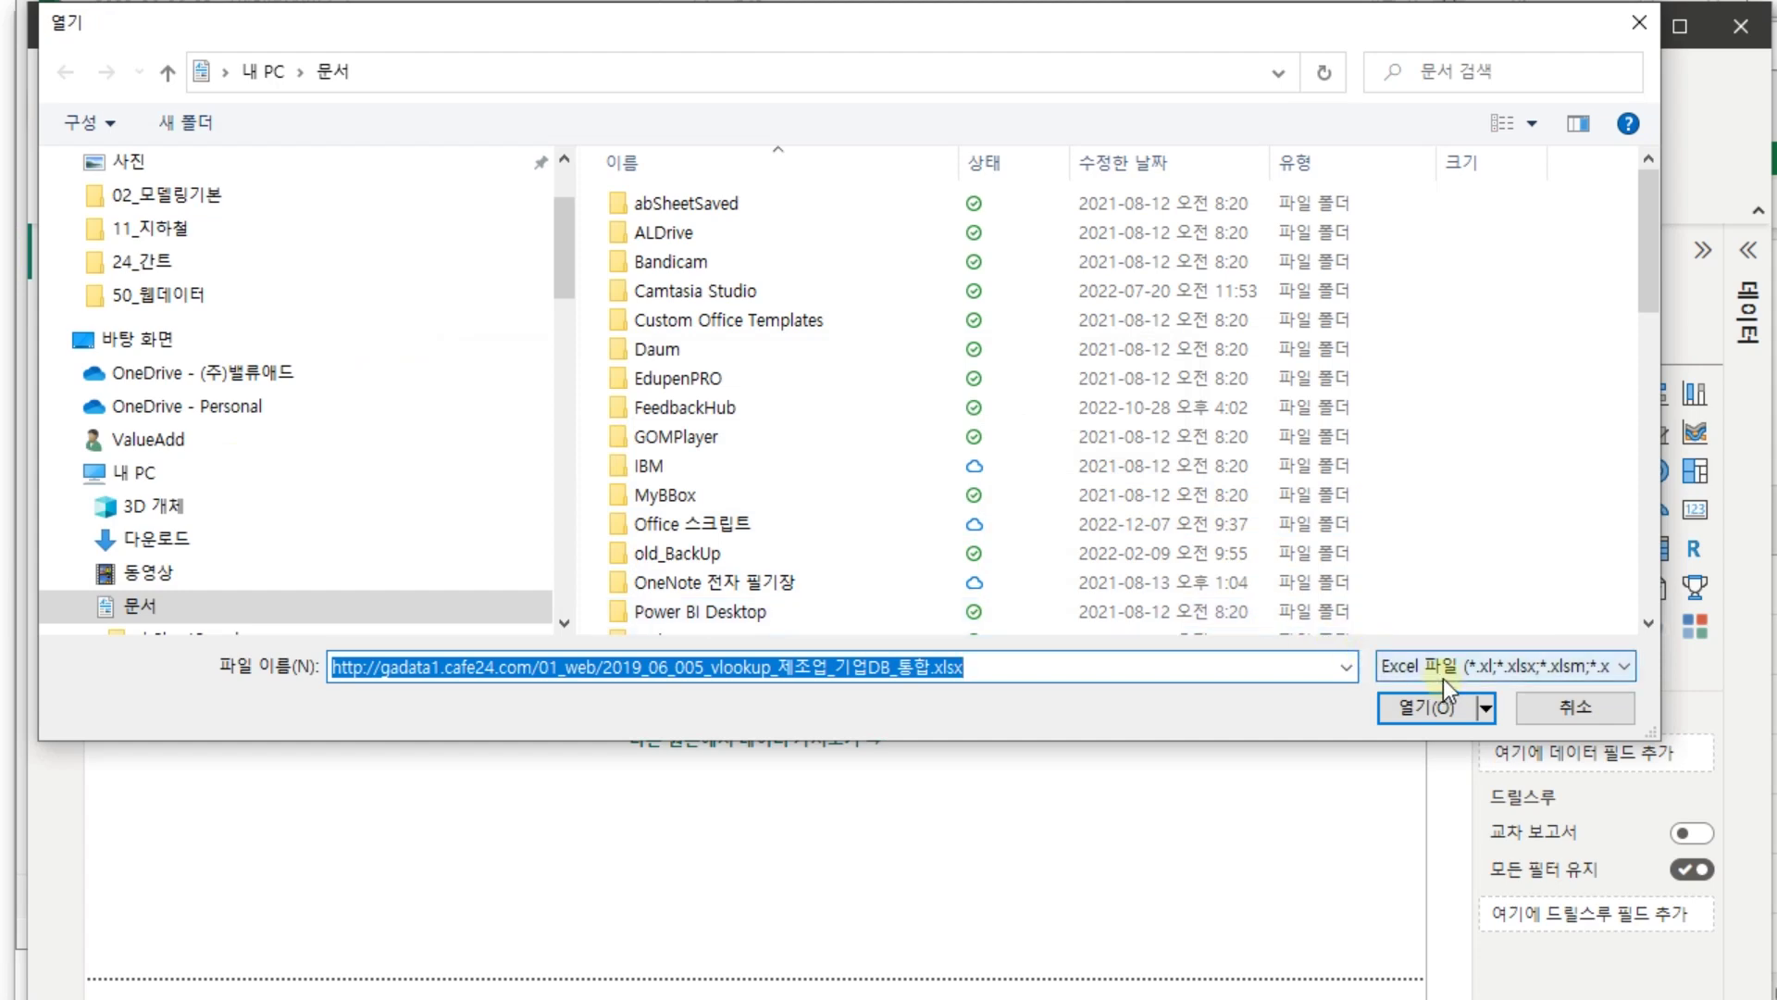
left_click(1564, 707)
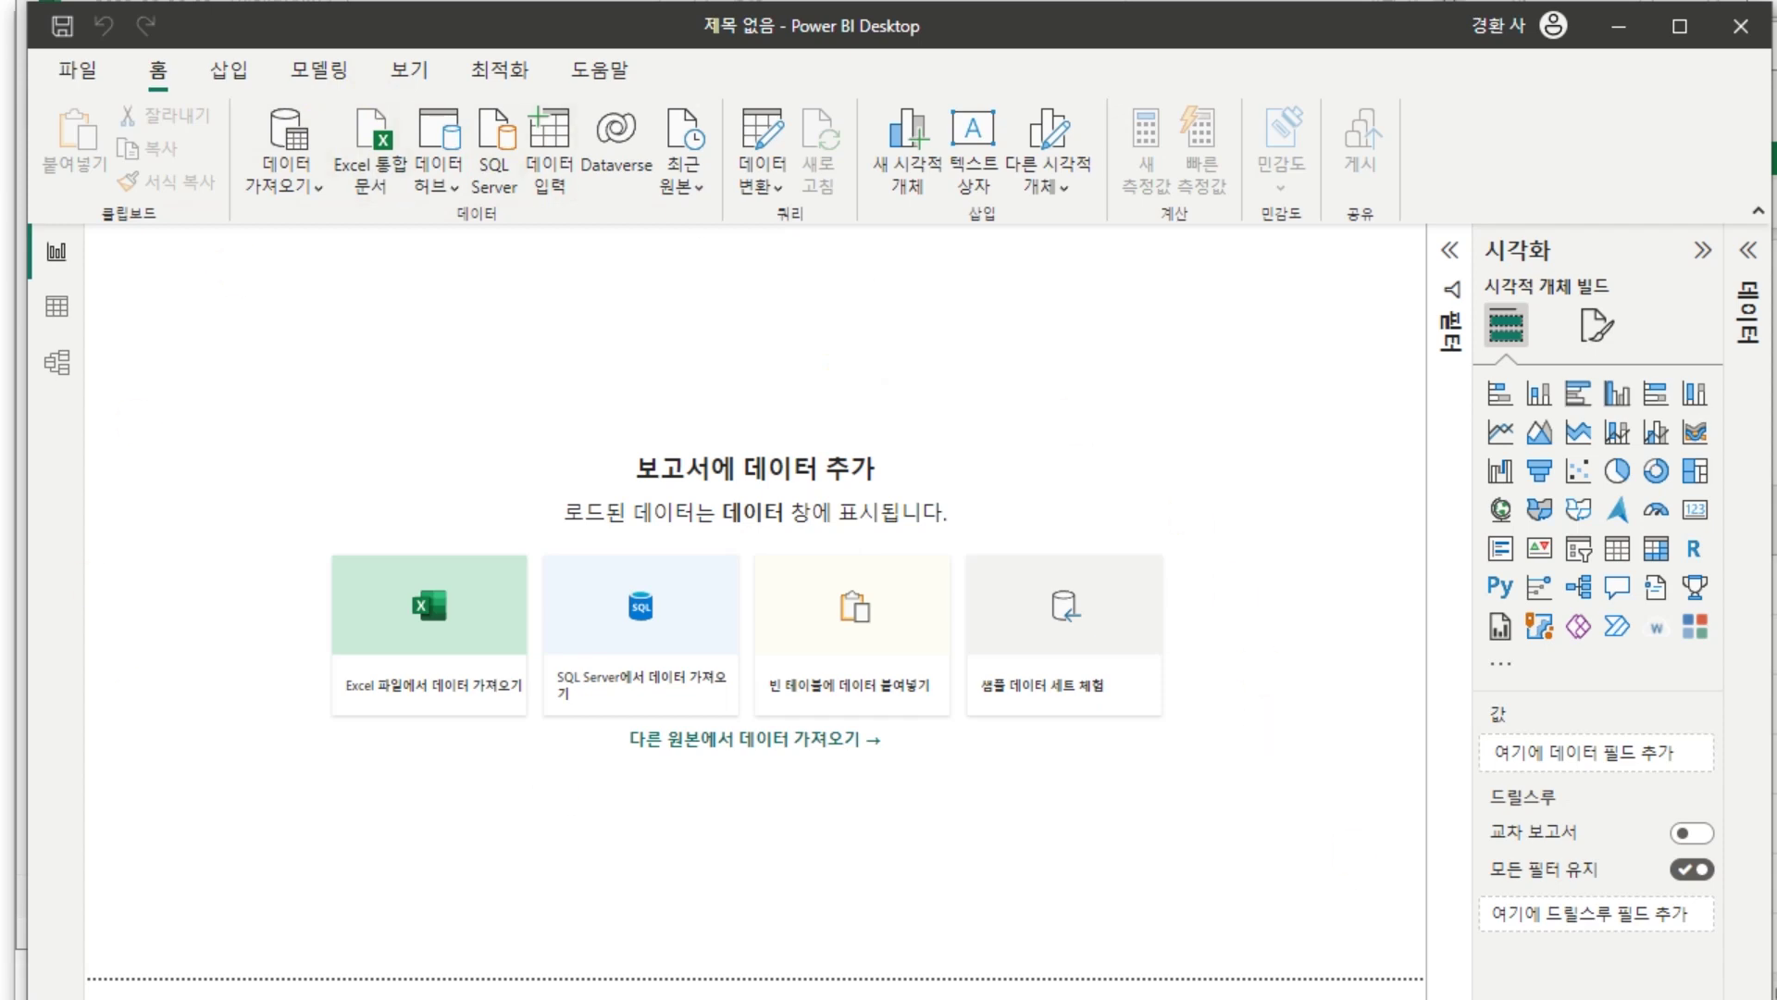
- Switch back to the Excel workbook and review the PowerBI import notes in row 4, from A4 to D4
key("alt+Tab")
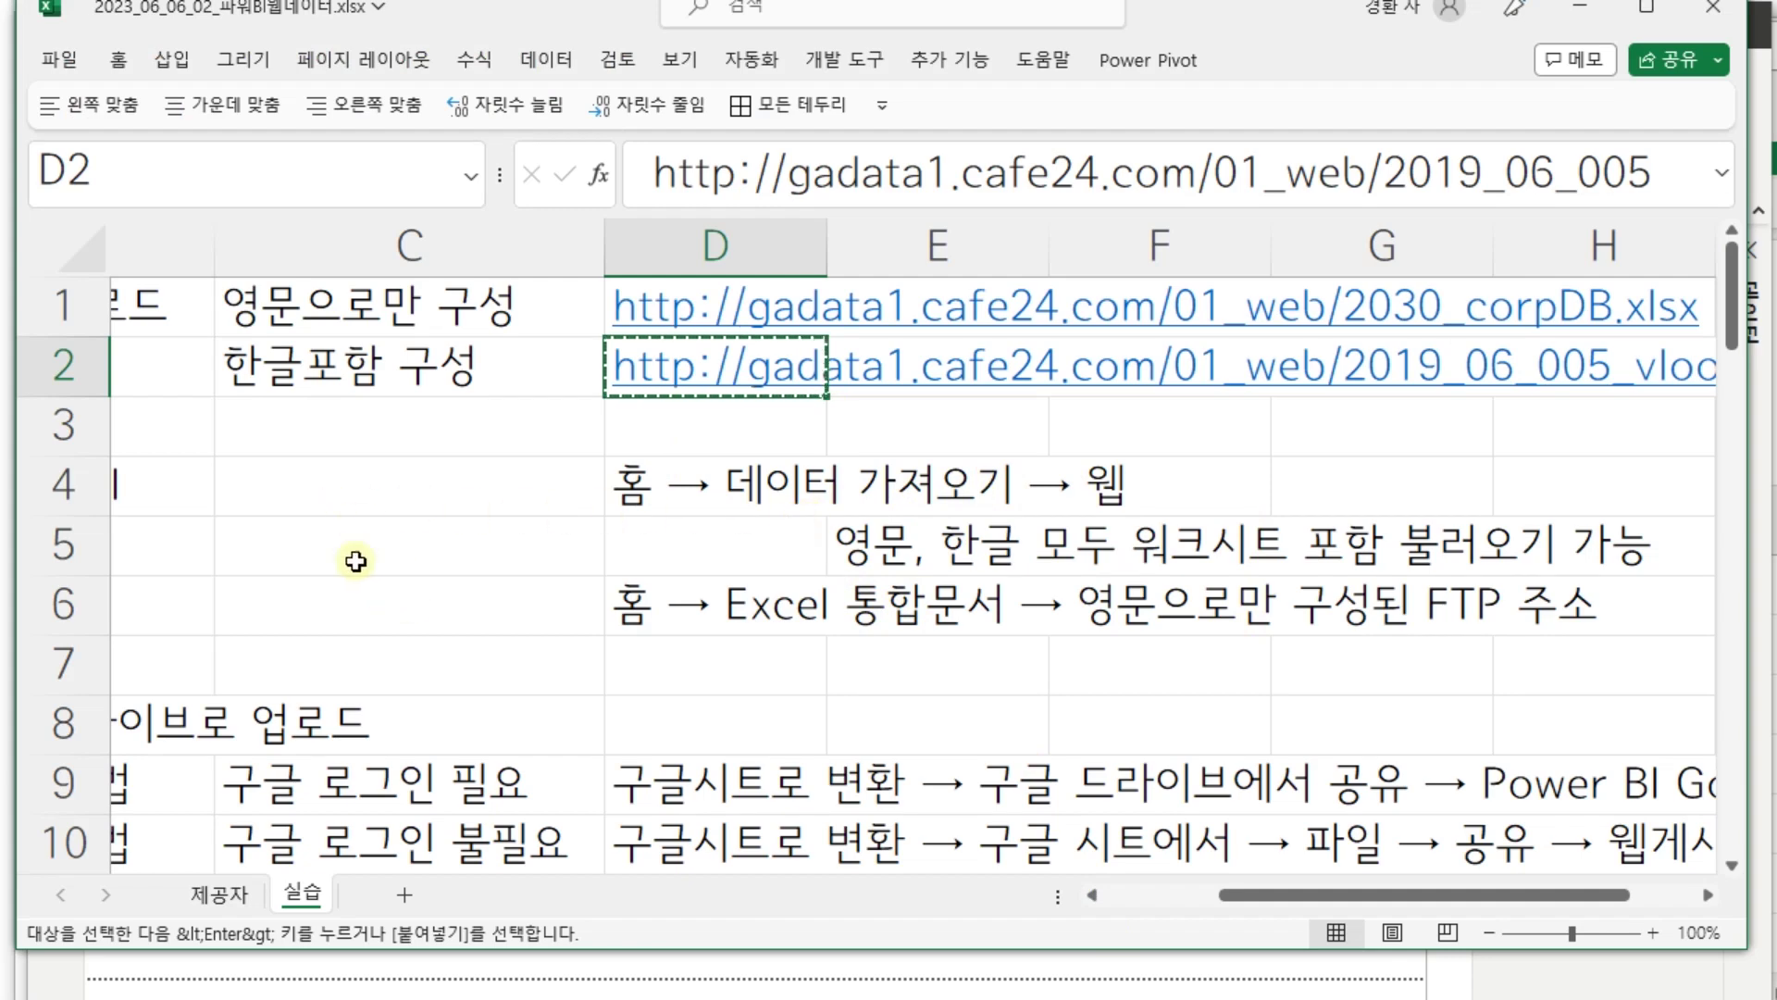
left_click(349, 480)
key("Left")
key("Left")
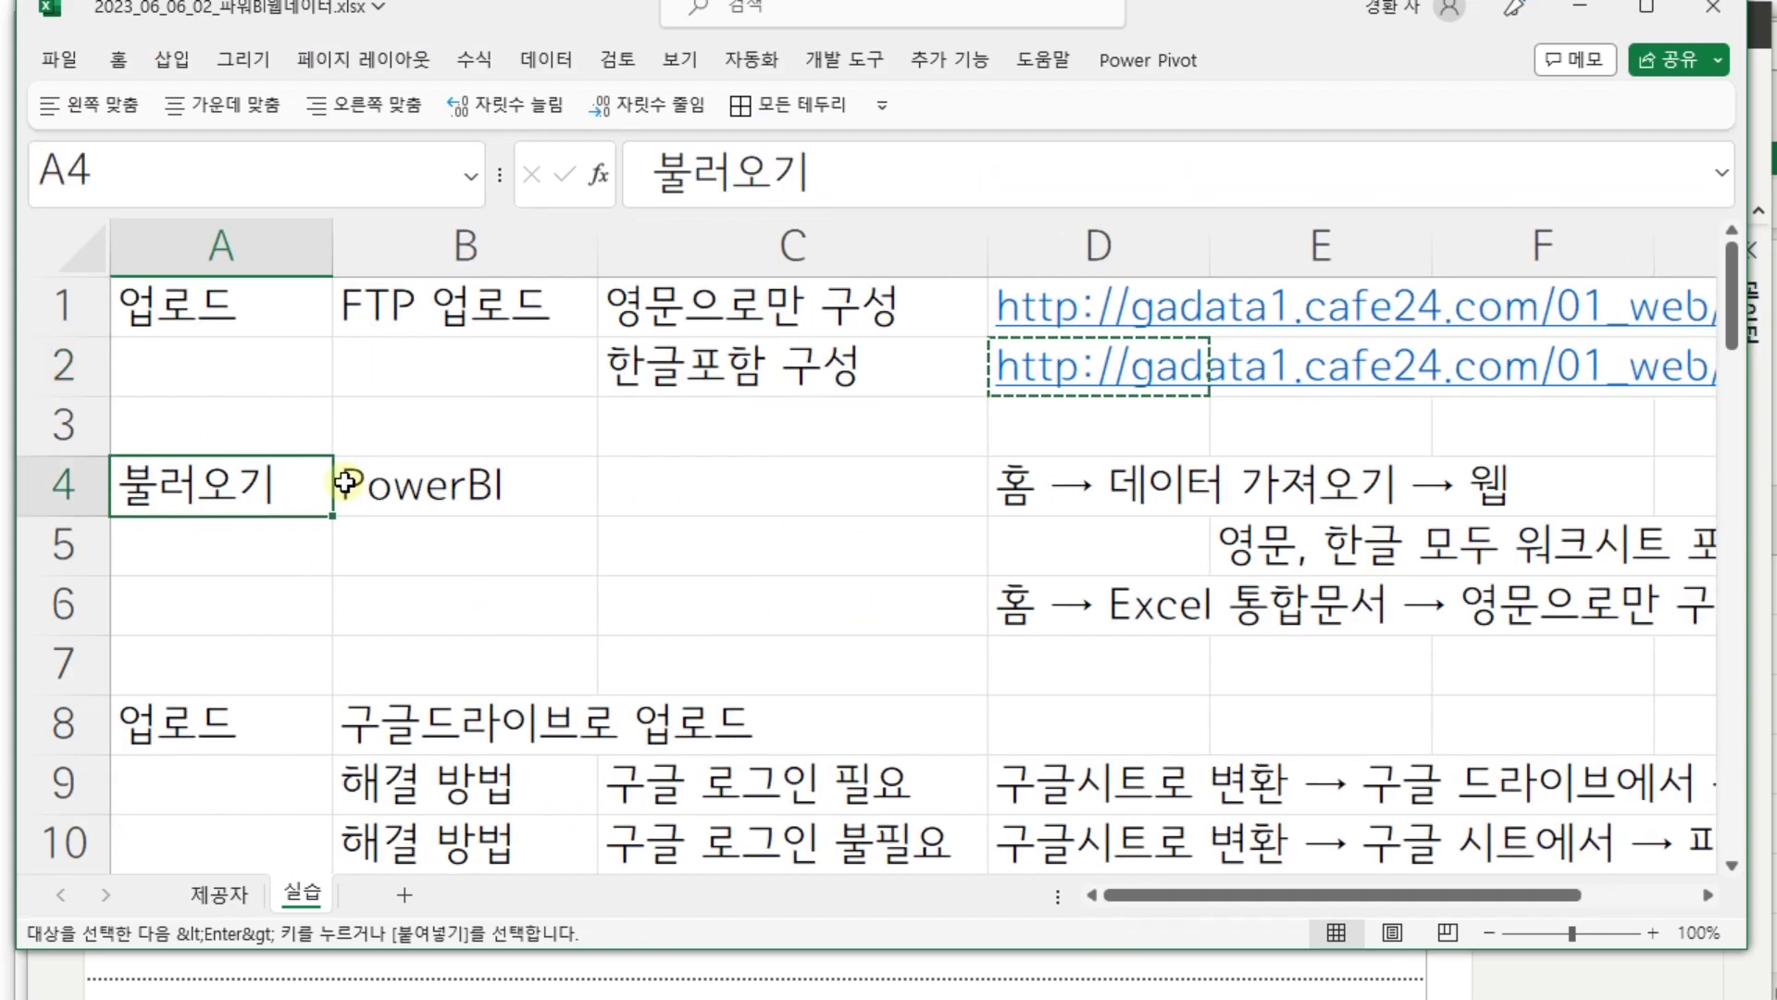
left_click(345, 482)
key("Right")
key("Right")
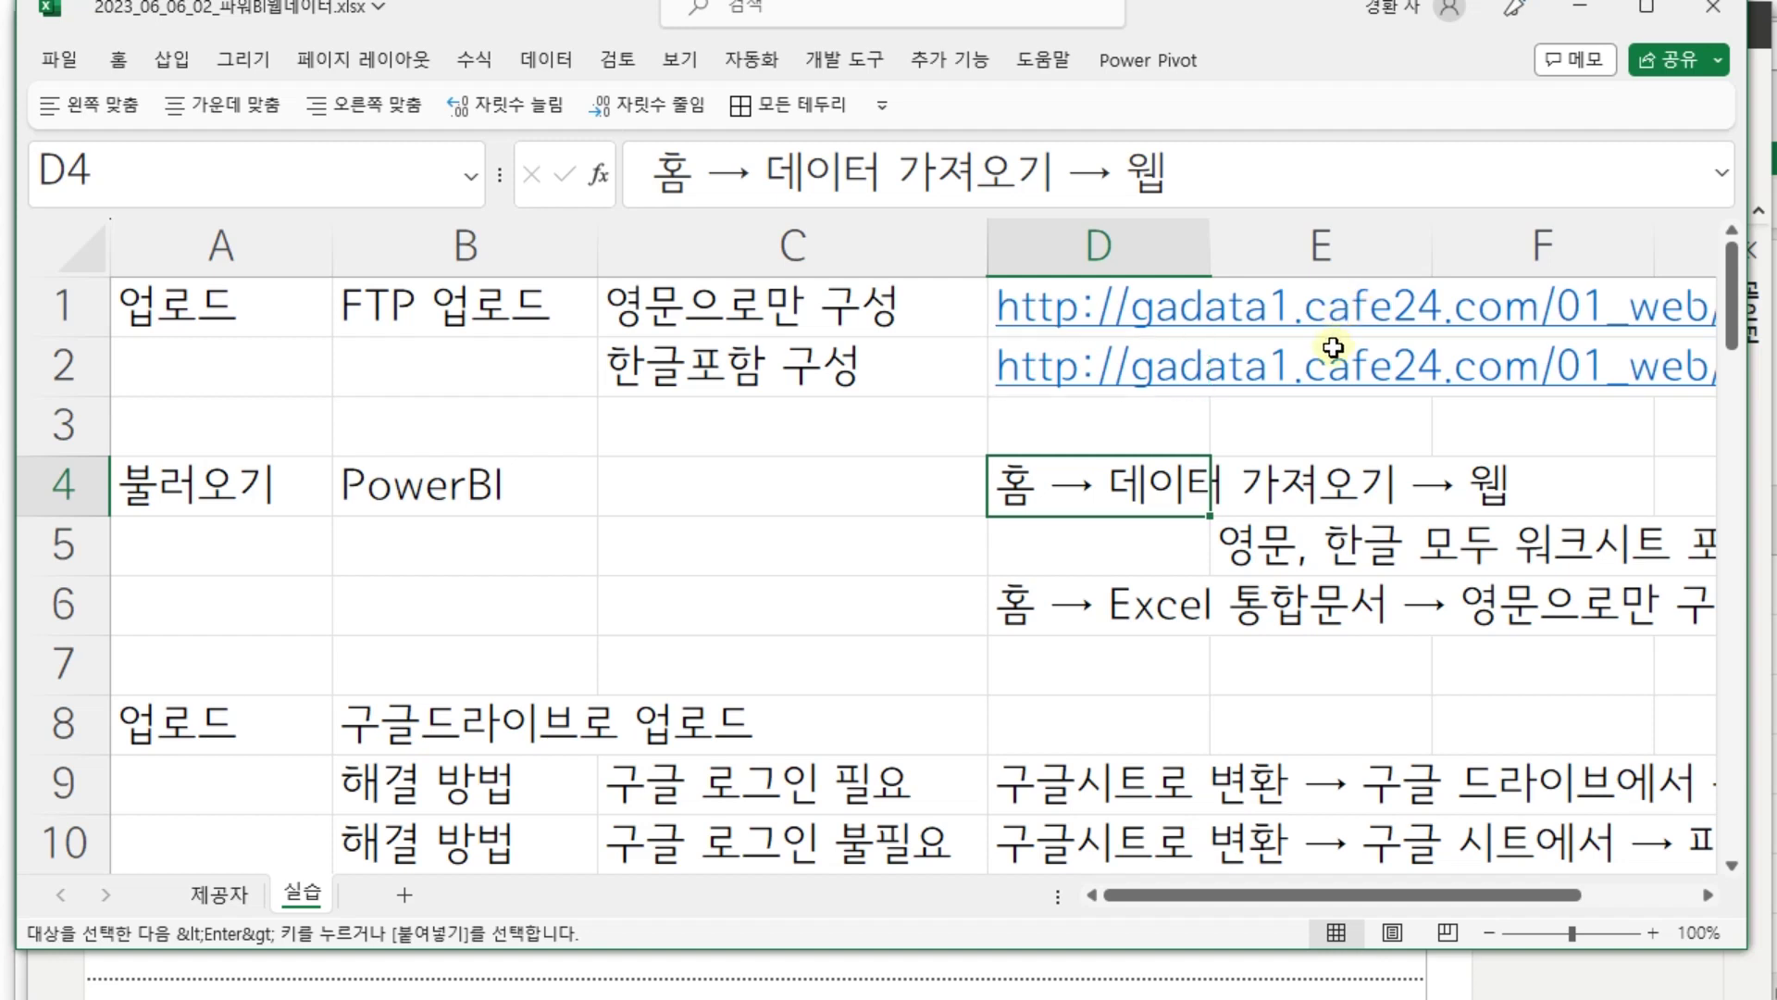
- Review the OneDrive section of the 실습 sheet from row 37 to row 49, against the FTP and Google Drive notes above it
scroll(1331, 352, "down", 4)
scroll(1331, 352, "down", 7)
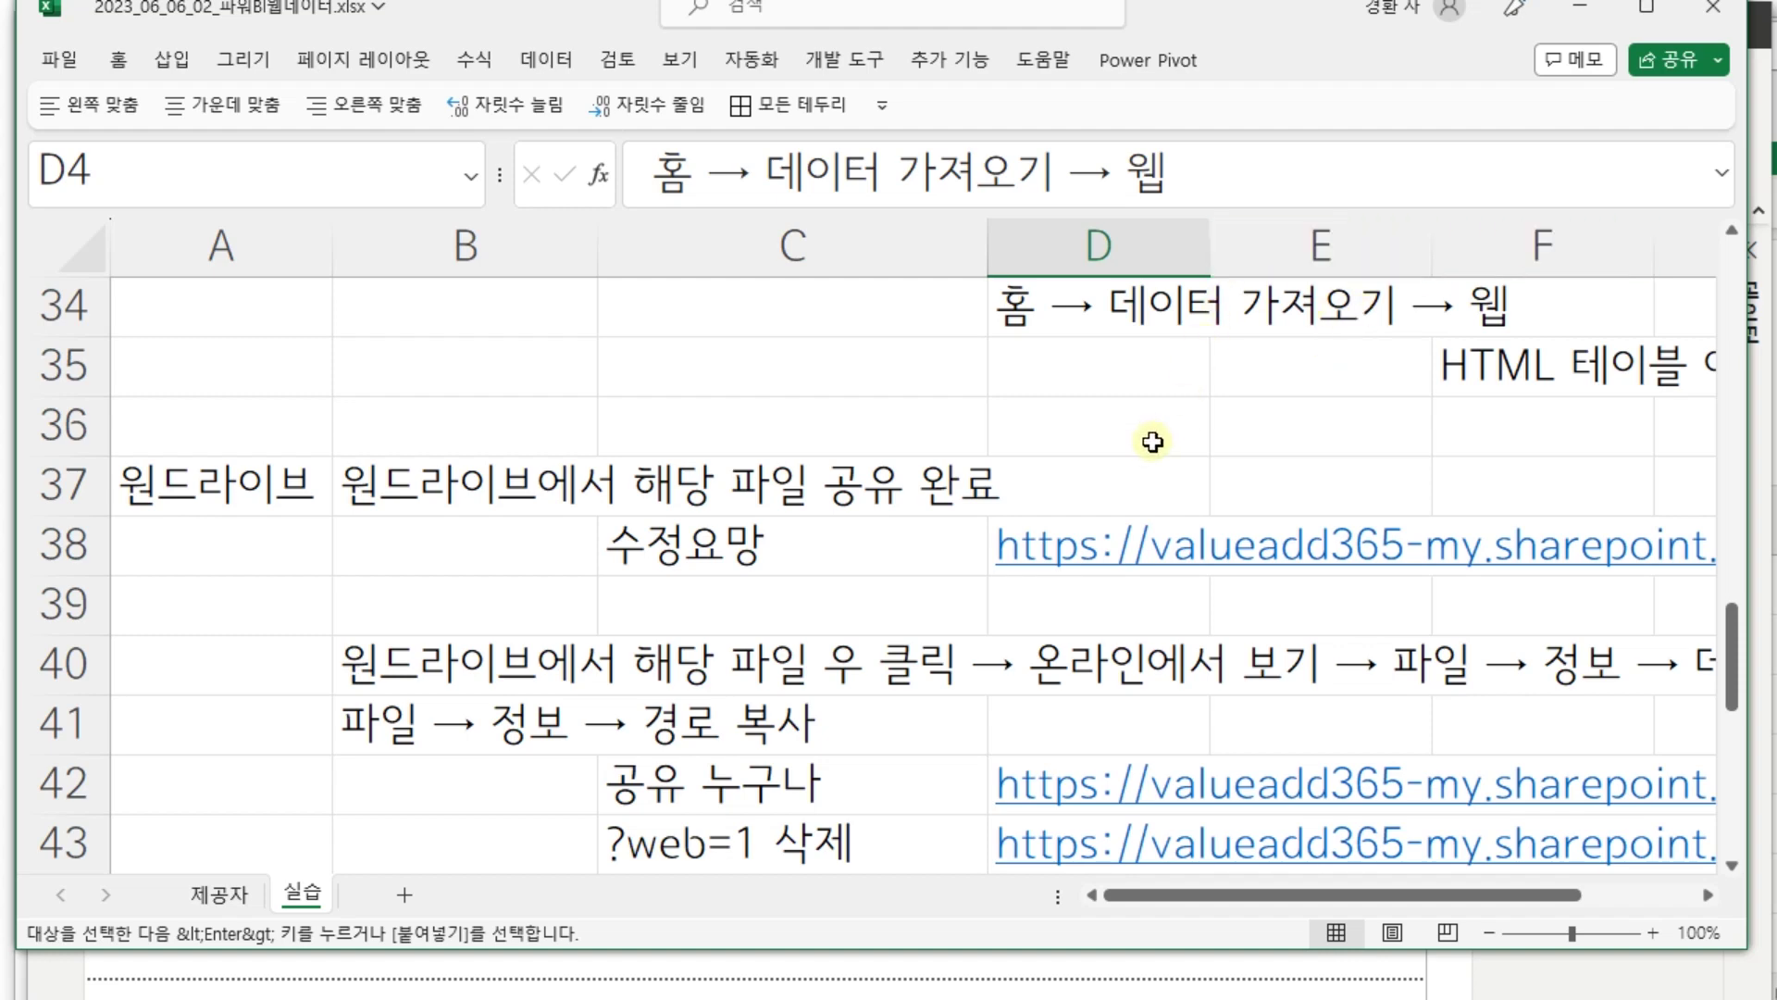
scroll(1150, 444, "up", 3)
scroll(1149, 451, "up", 8)
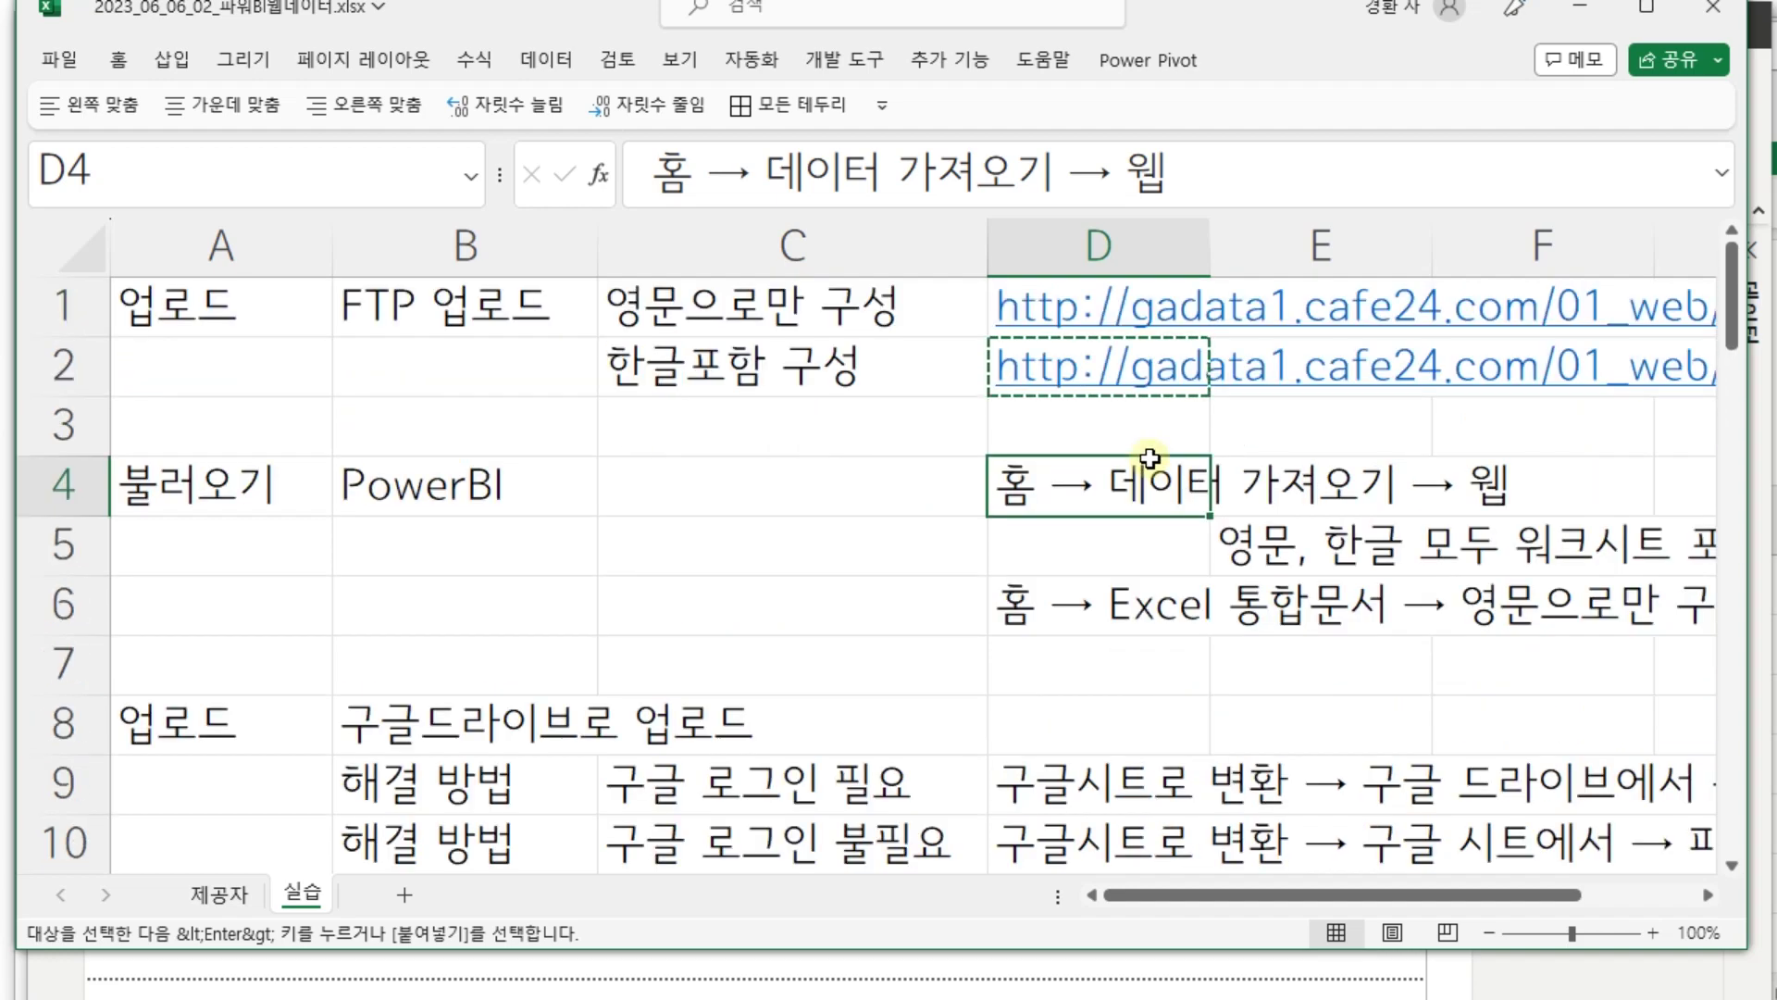
scroll(1150, 463, "down", 1)
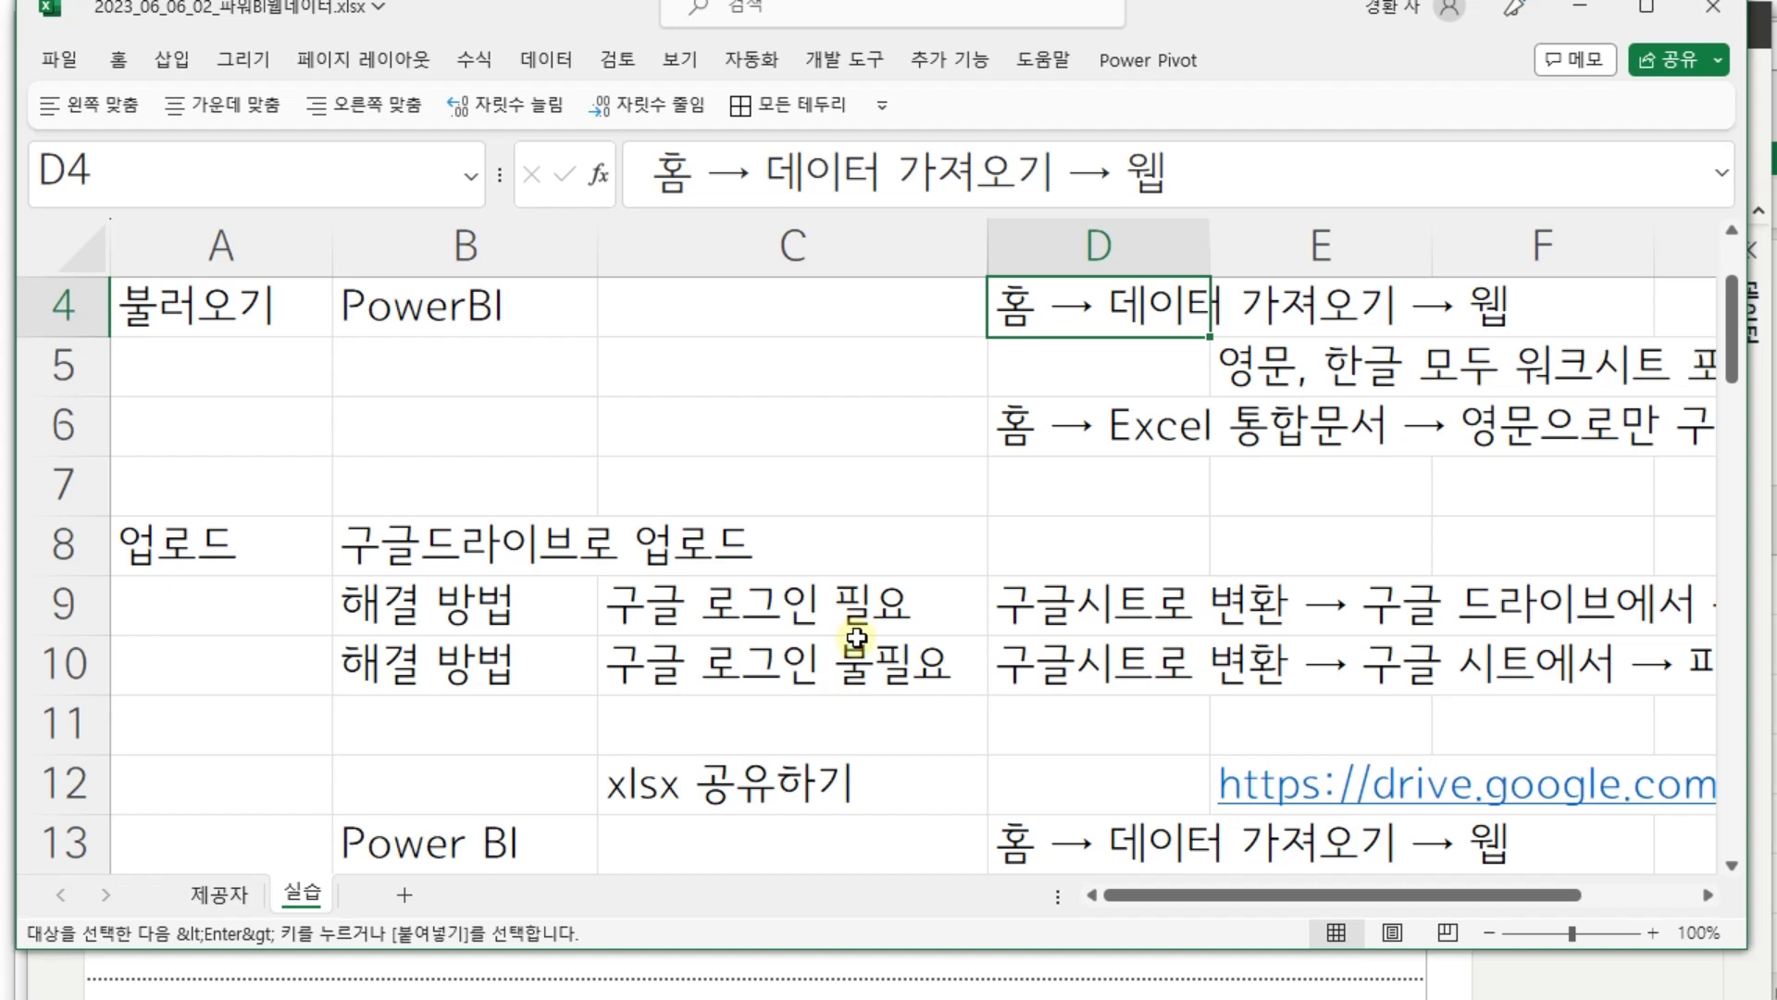
scroll(855, 638, "down", 11)
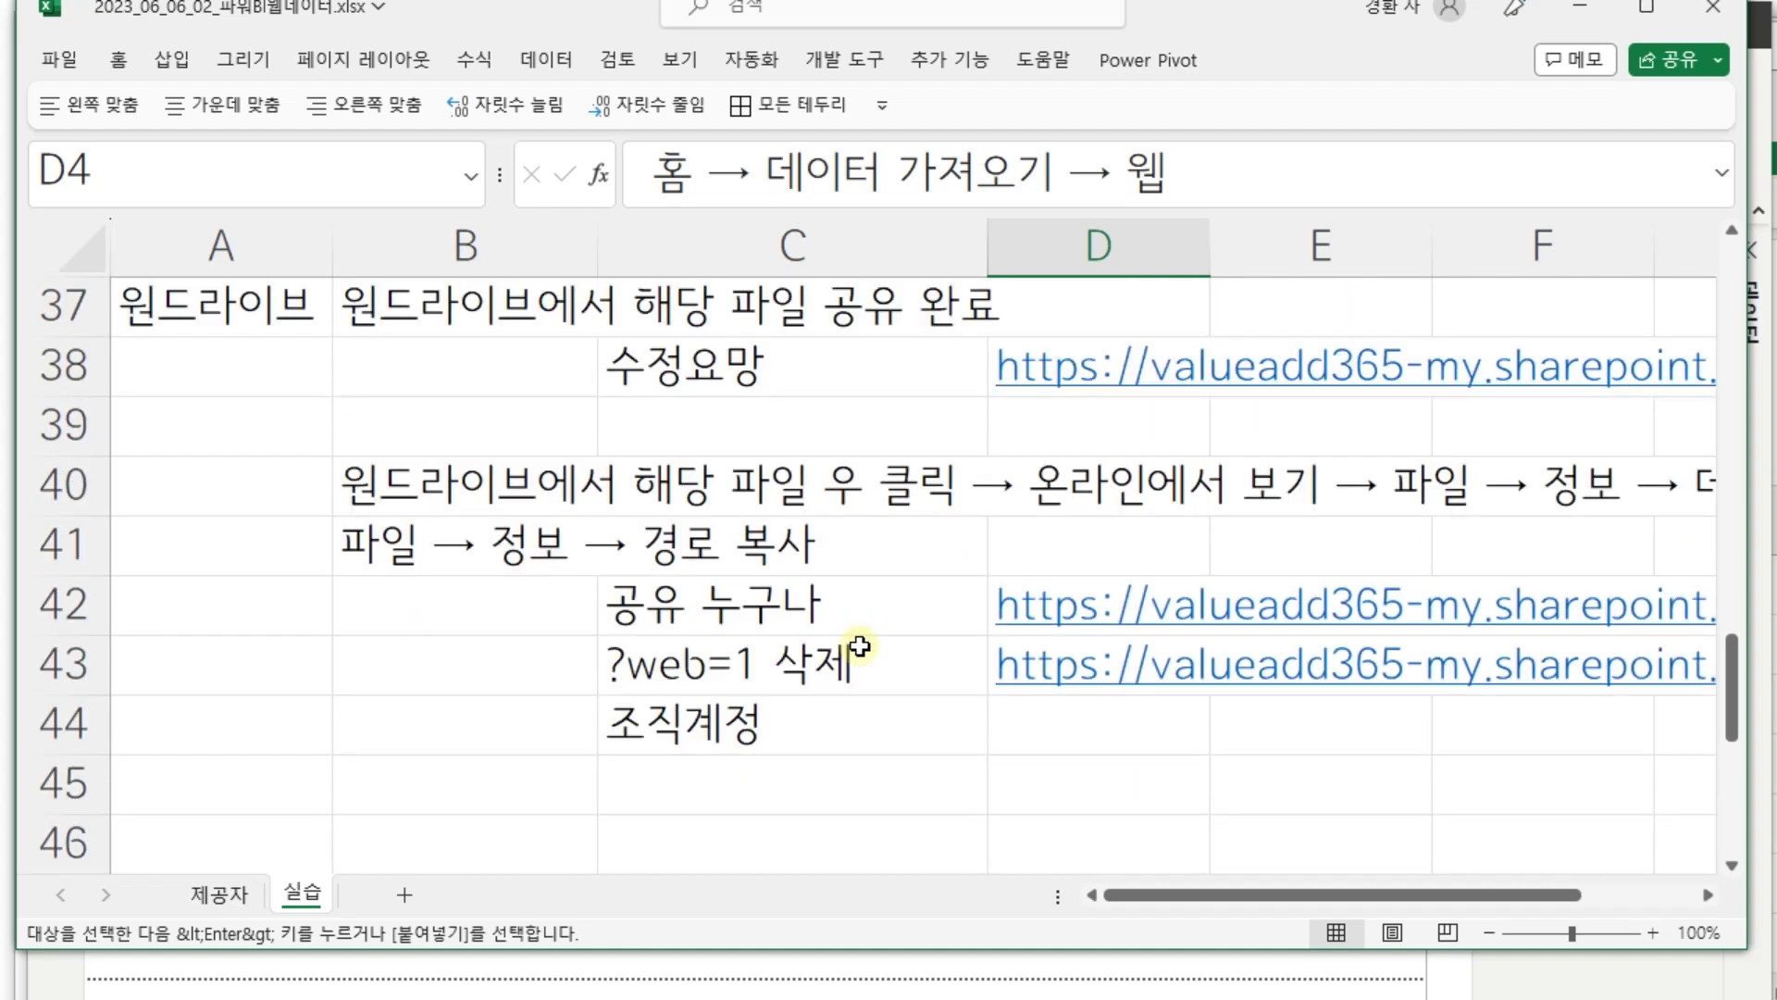
scroll(866, 634, "up", 2)
scroll(866, 634, "down", 1)
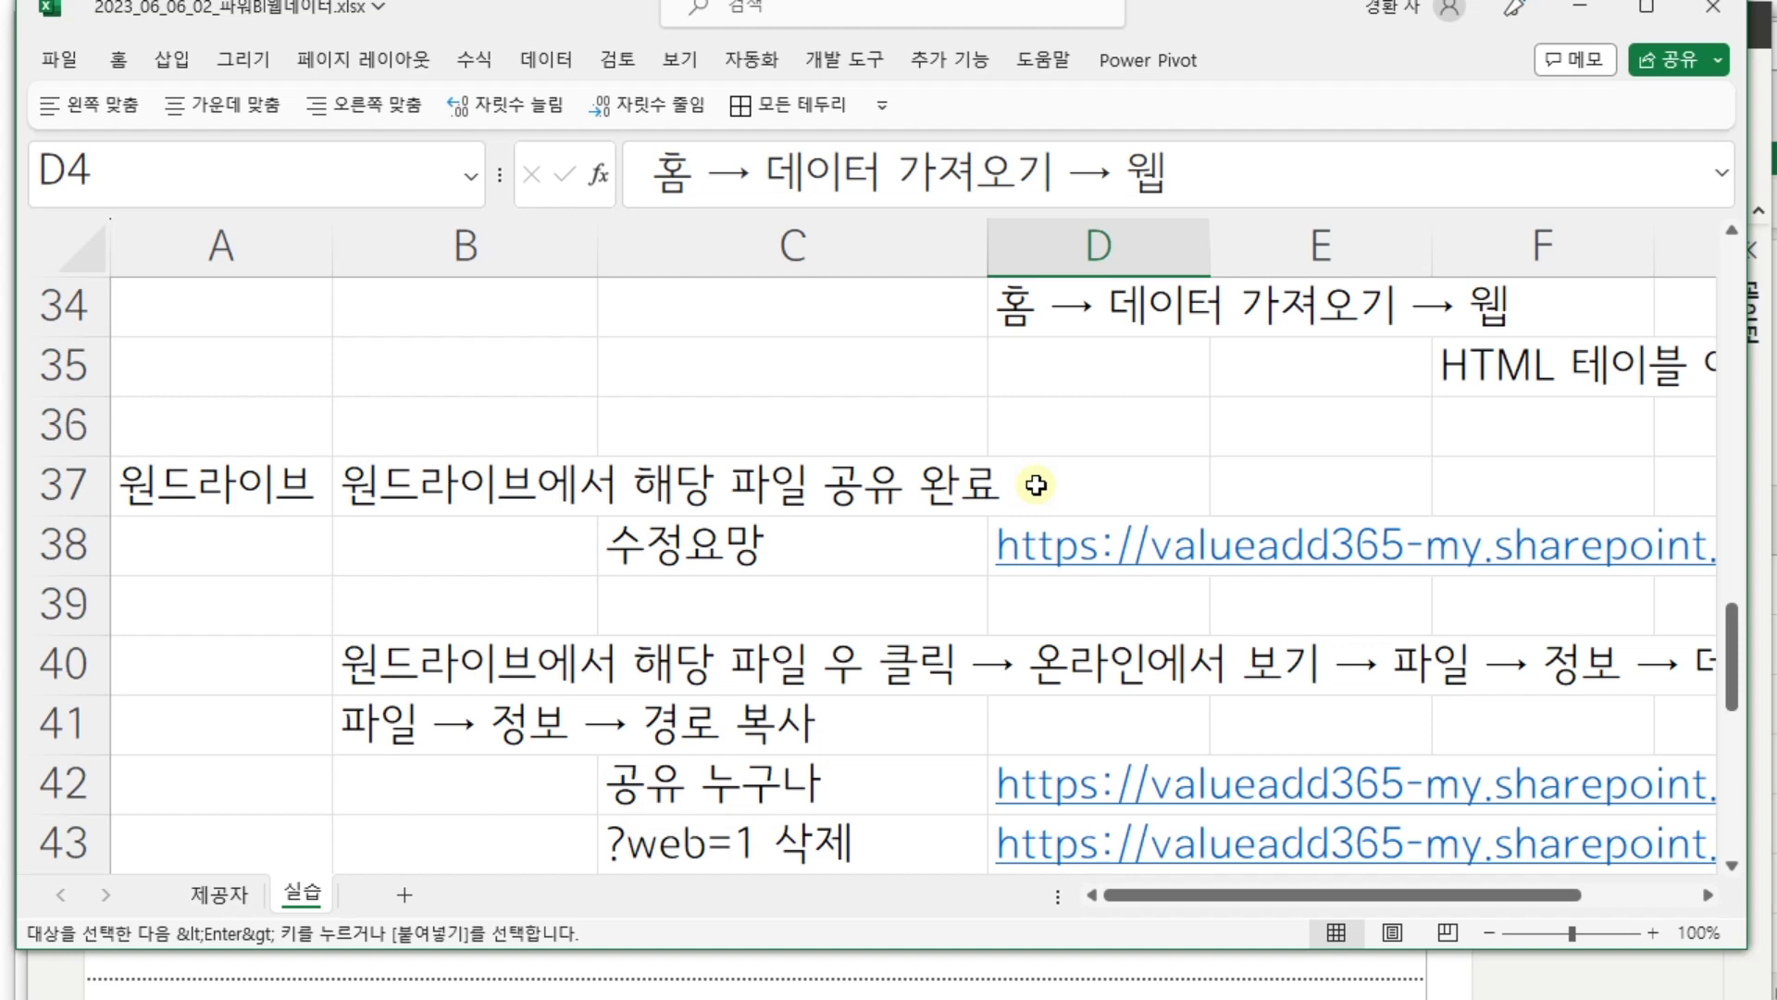
scroll(1133, 543, "down", 2)
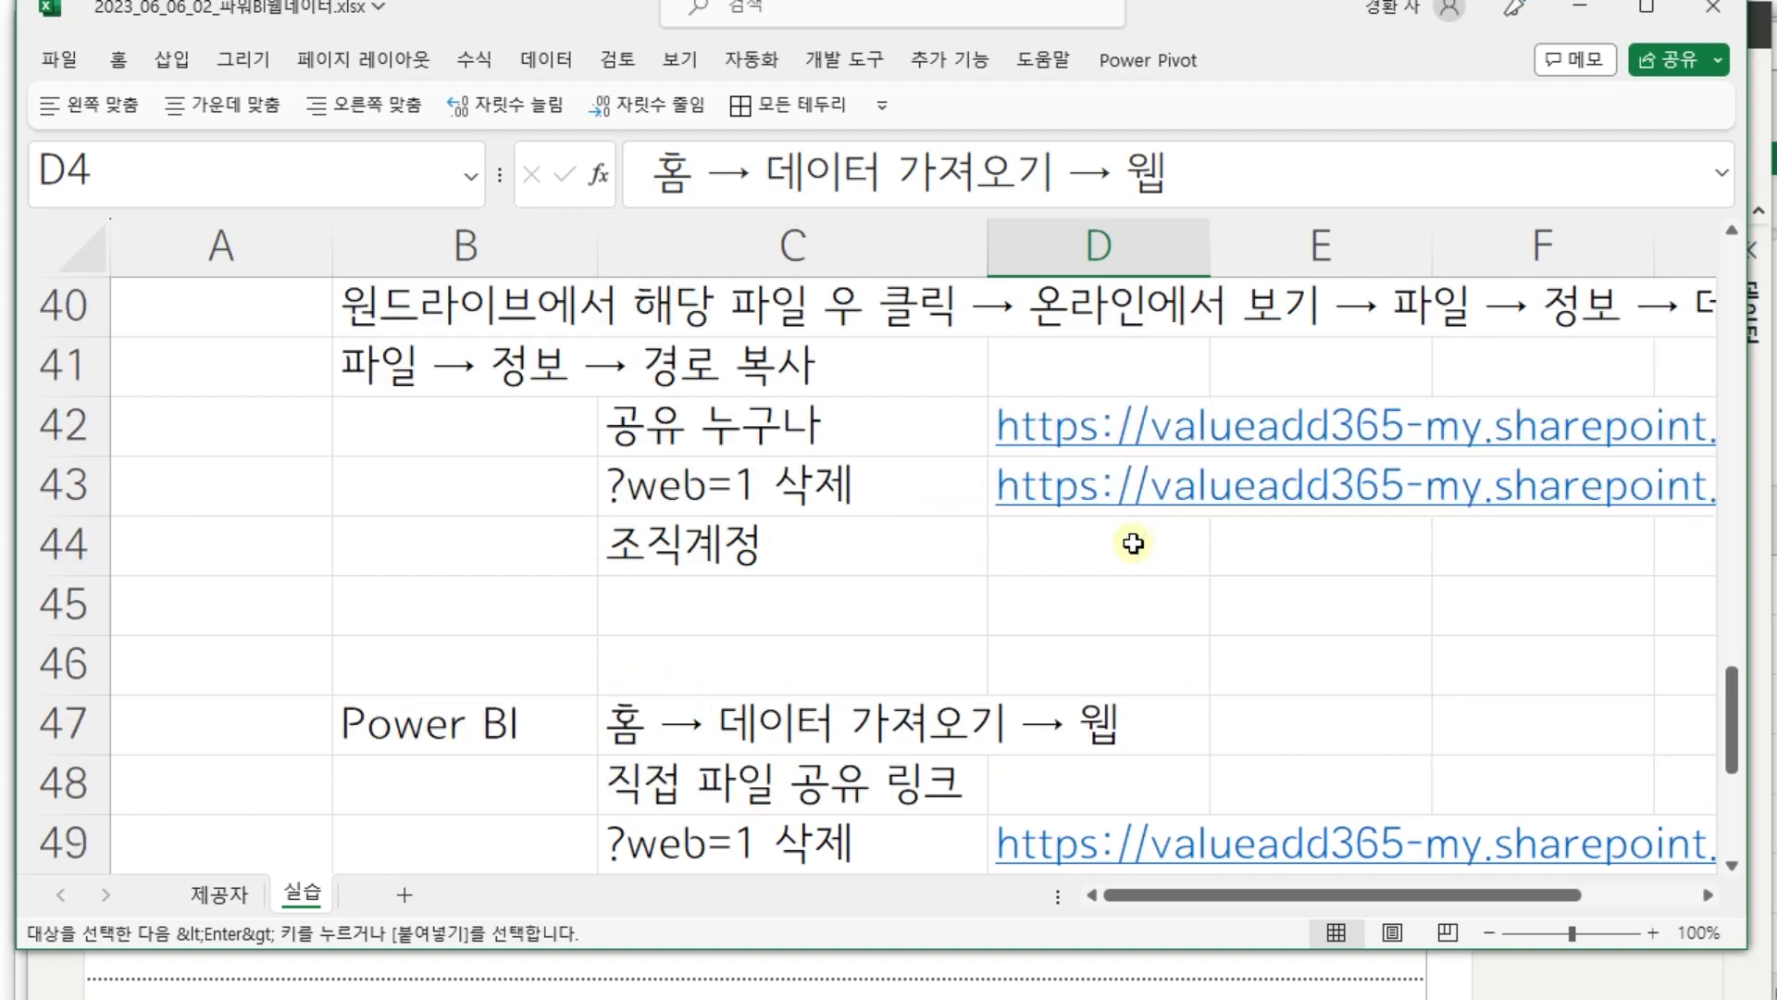
scroll(1133, 544, "down", 2)
scroll(1133, 543, "up", 4)
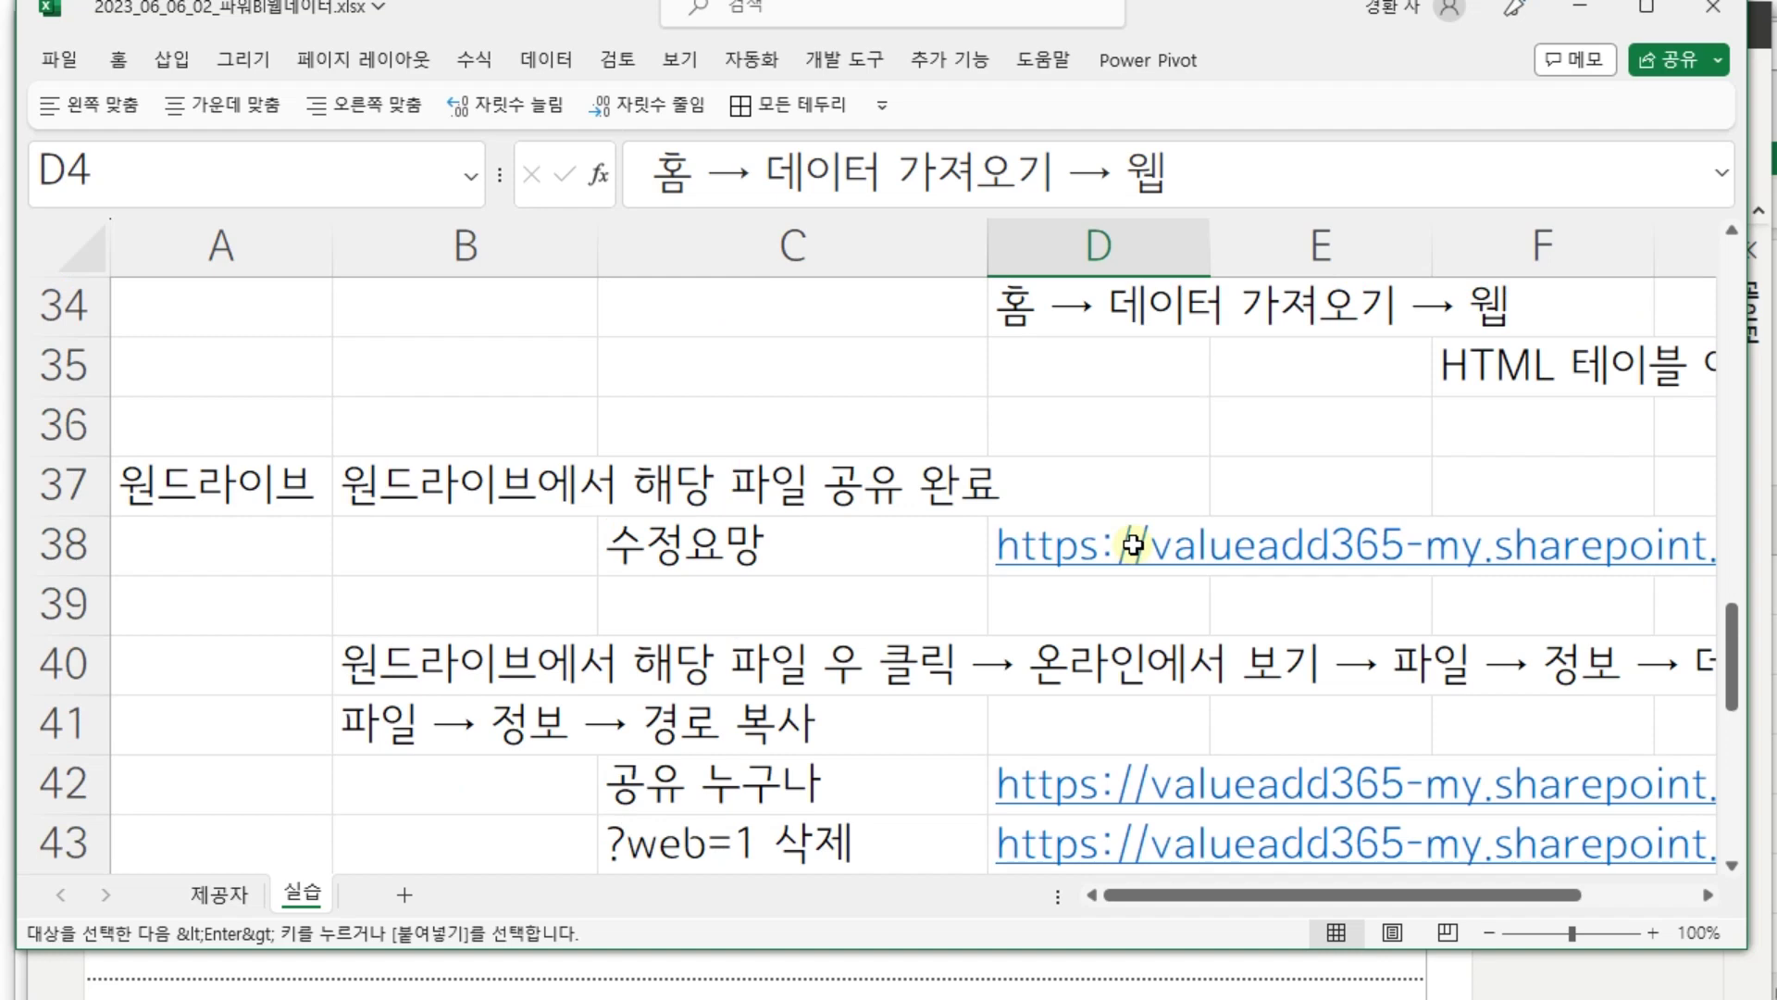
- Compare the FTP, Google Drive and OneDrive sharing methods on the 실습 sheet, from row 1 through row 43
scroll(1133, 545, "up", 3)
scroll(1140, 535, "up", 8)
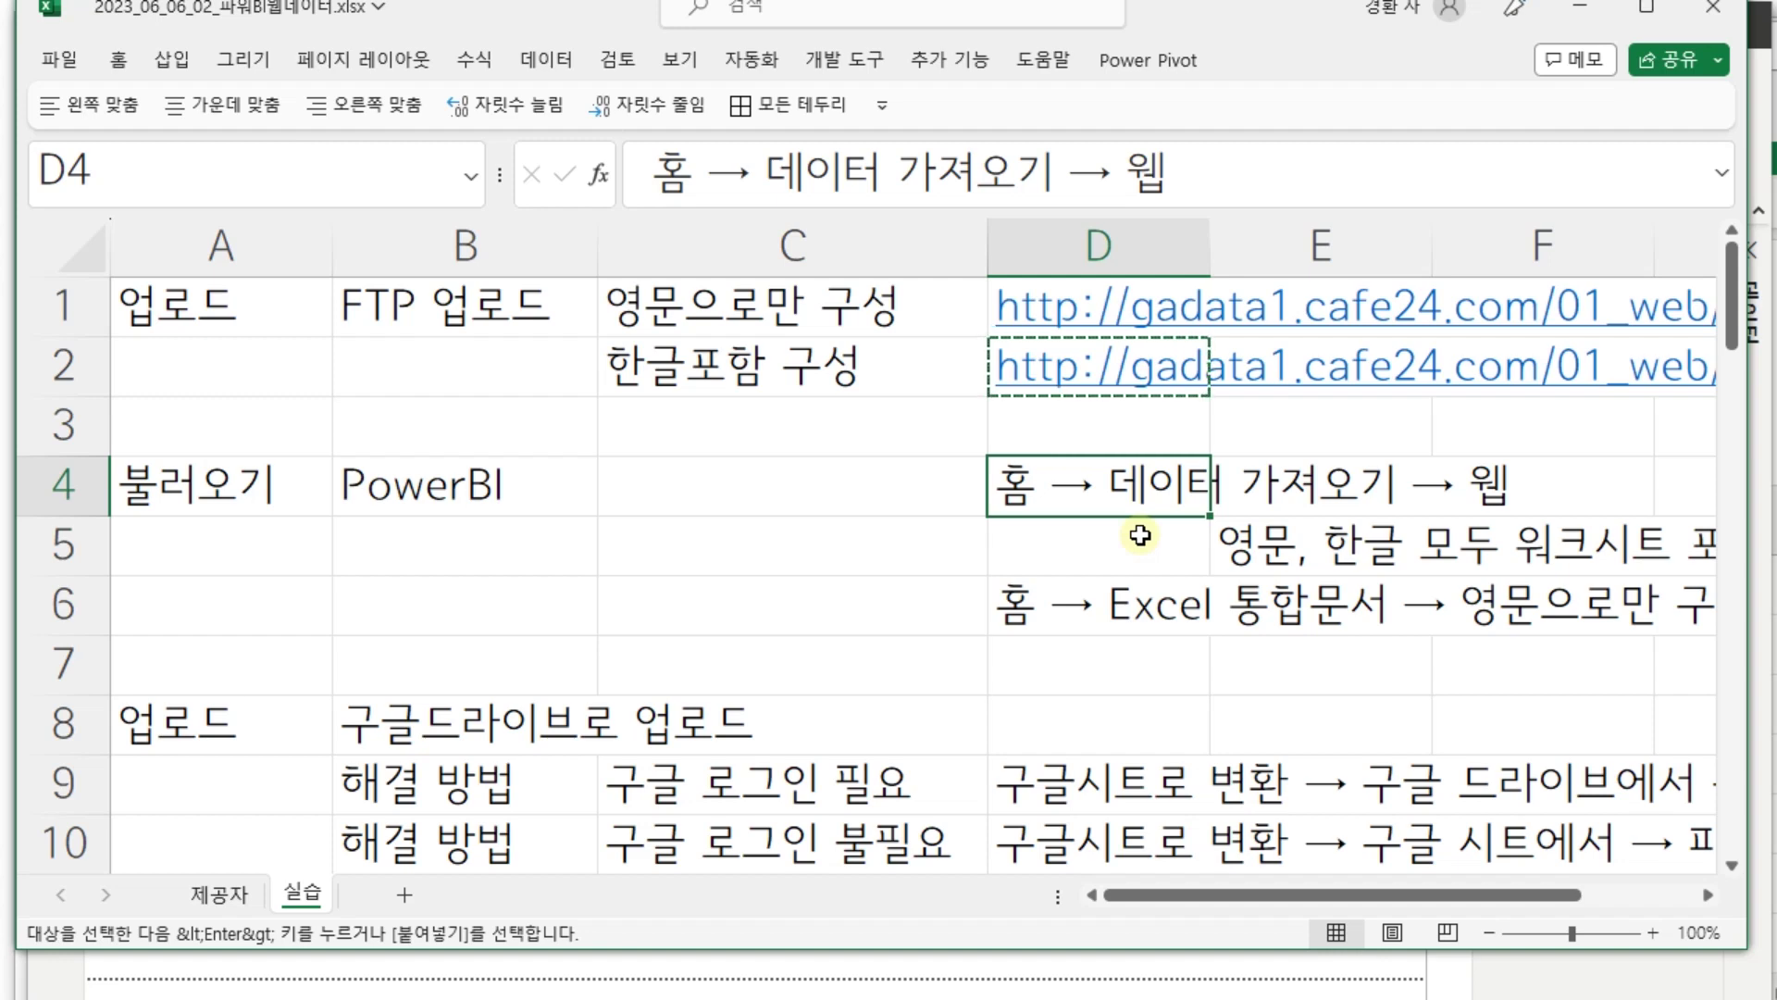
scroll(1141, 535, "down", 13)
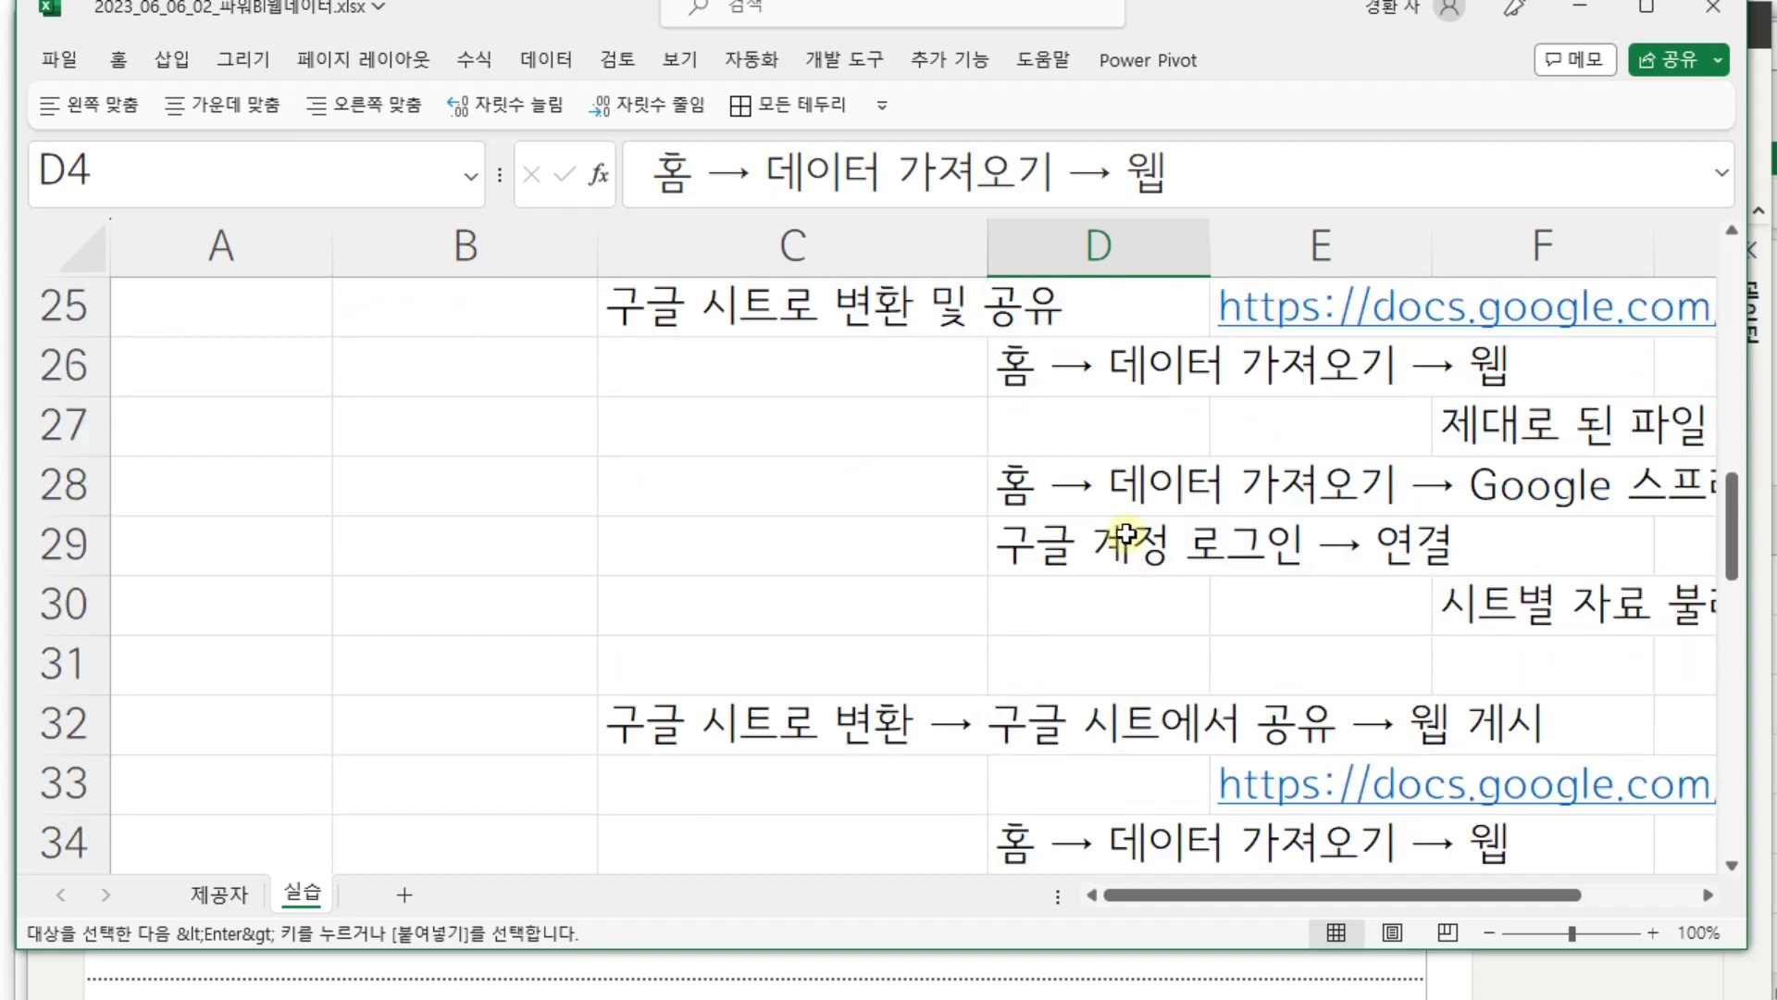
scroll(1123, 535, "up", 2)
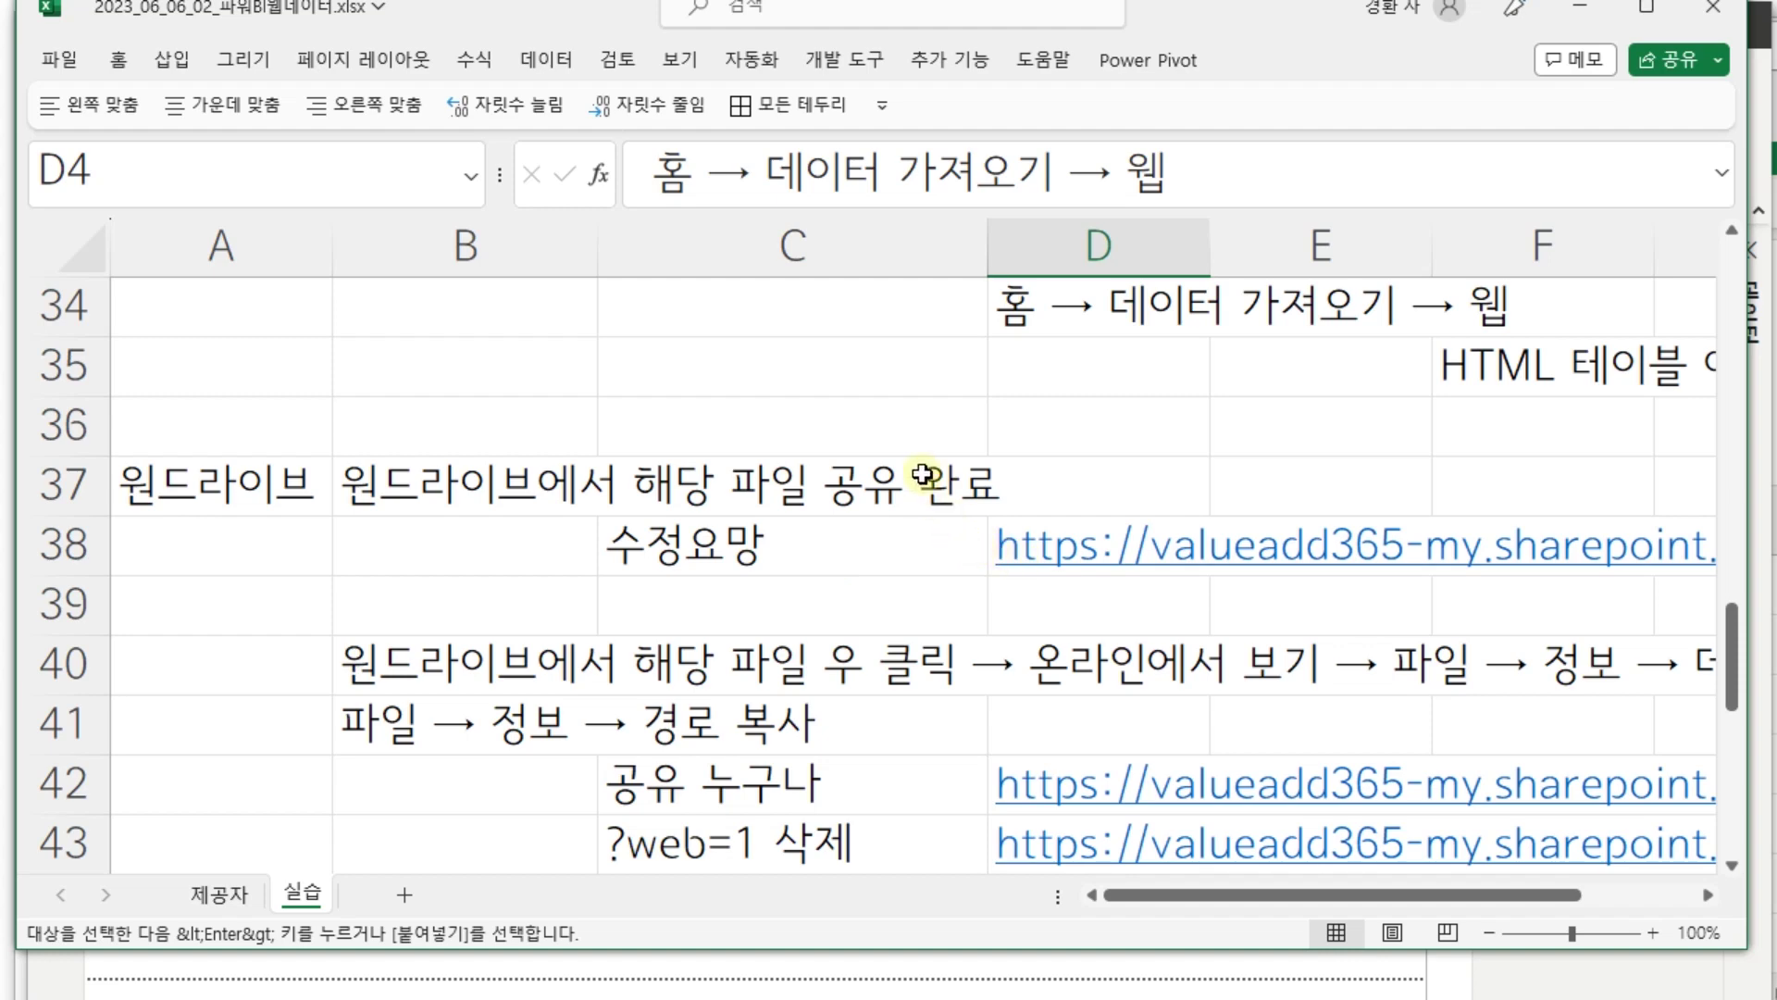
scroll(1048, 500, "up", 9)
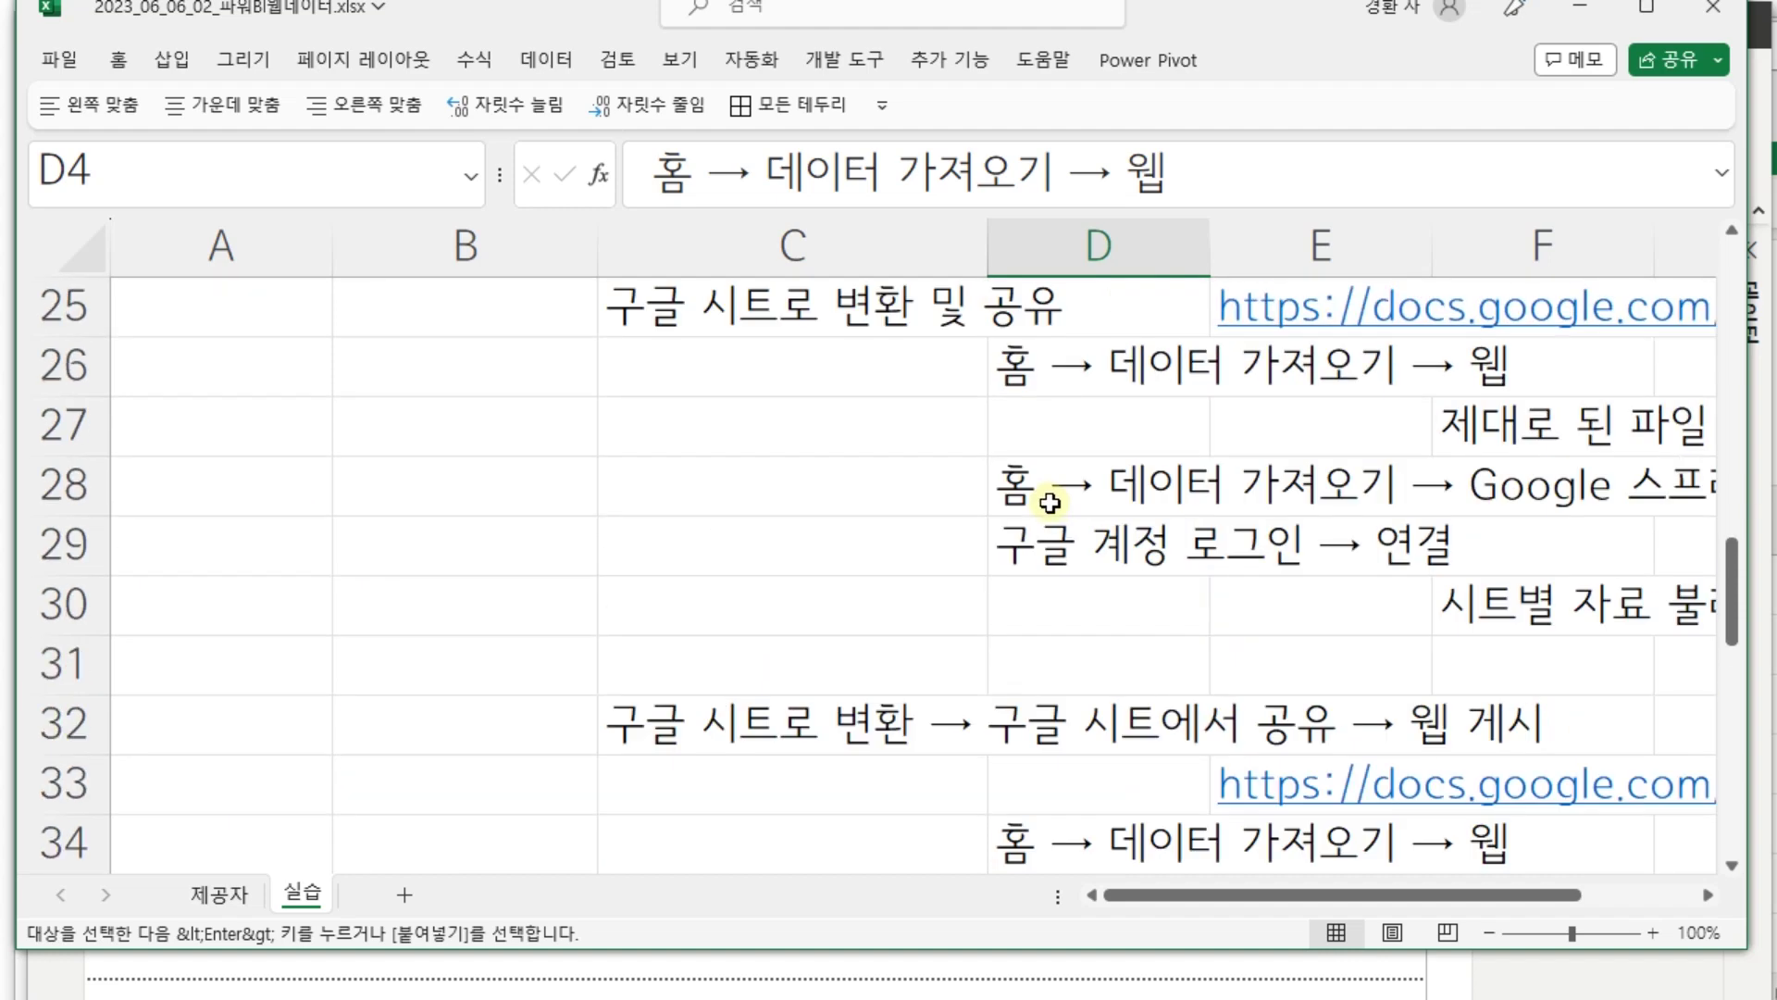
scroll(1049, 501, "up", 2)
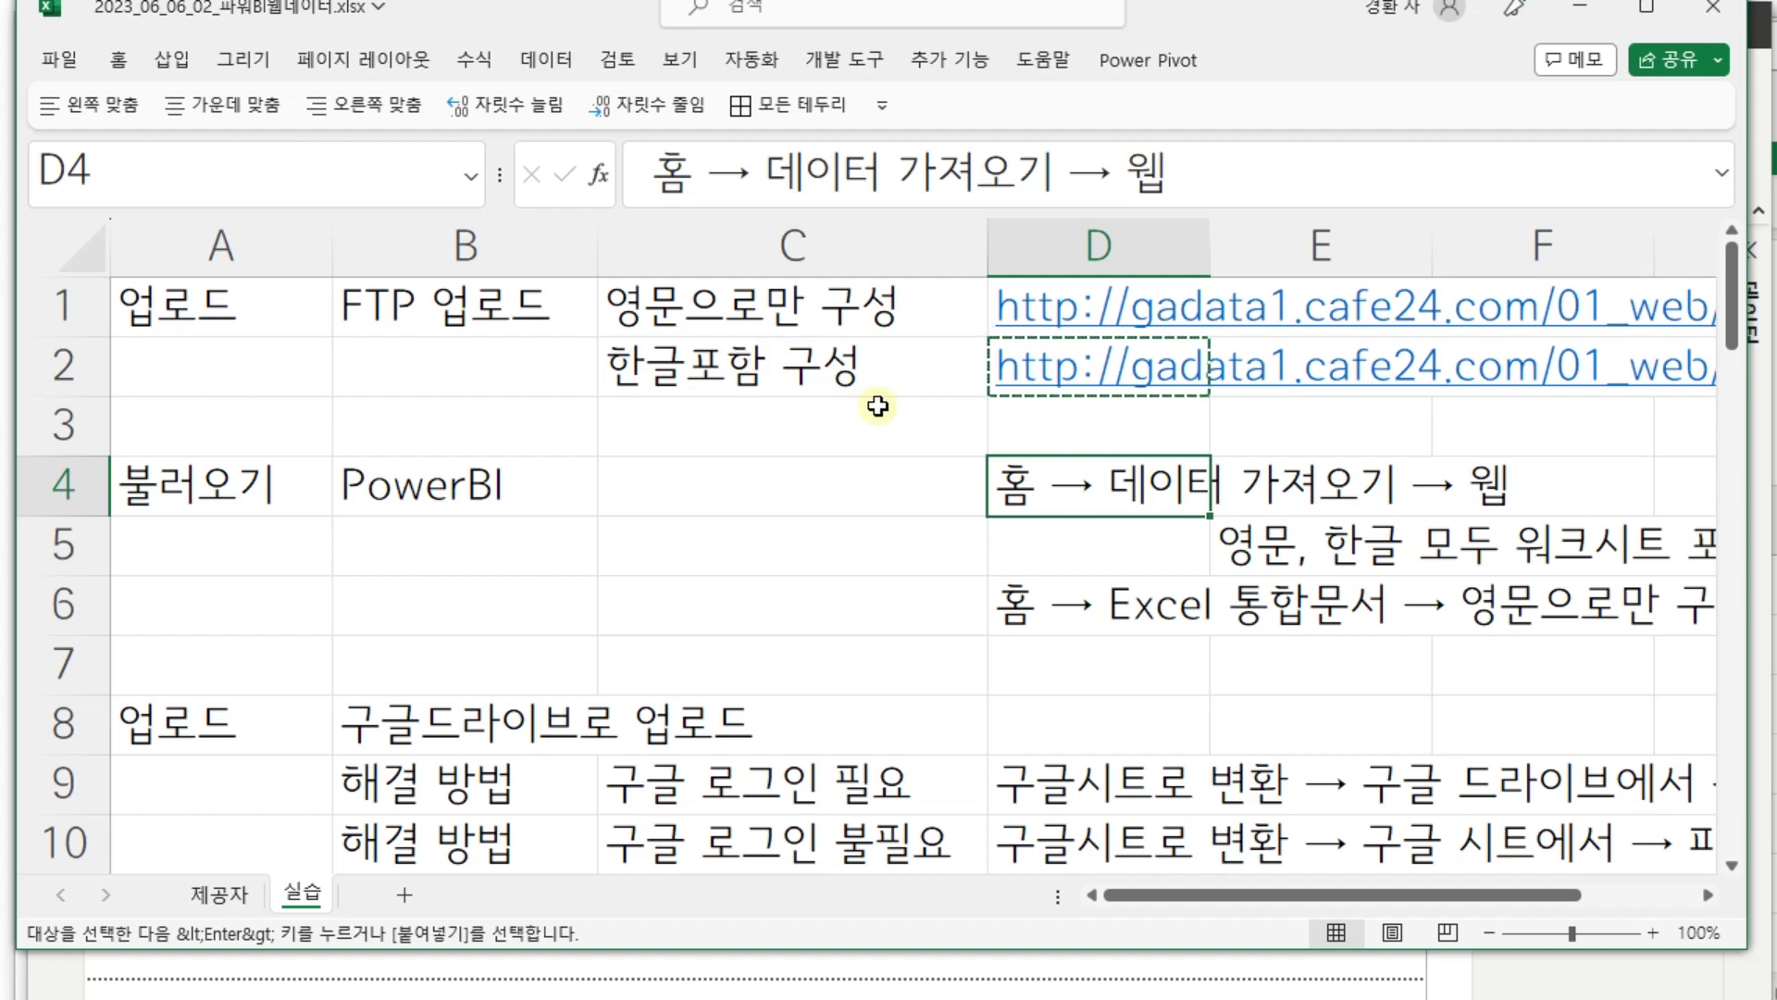
scroll(877, 405, "down", 12)
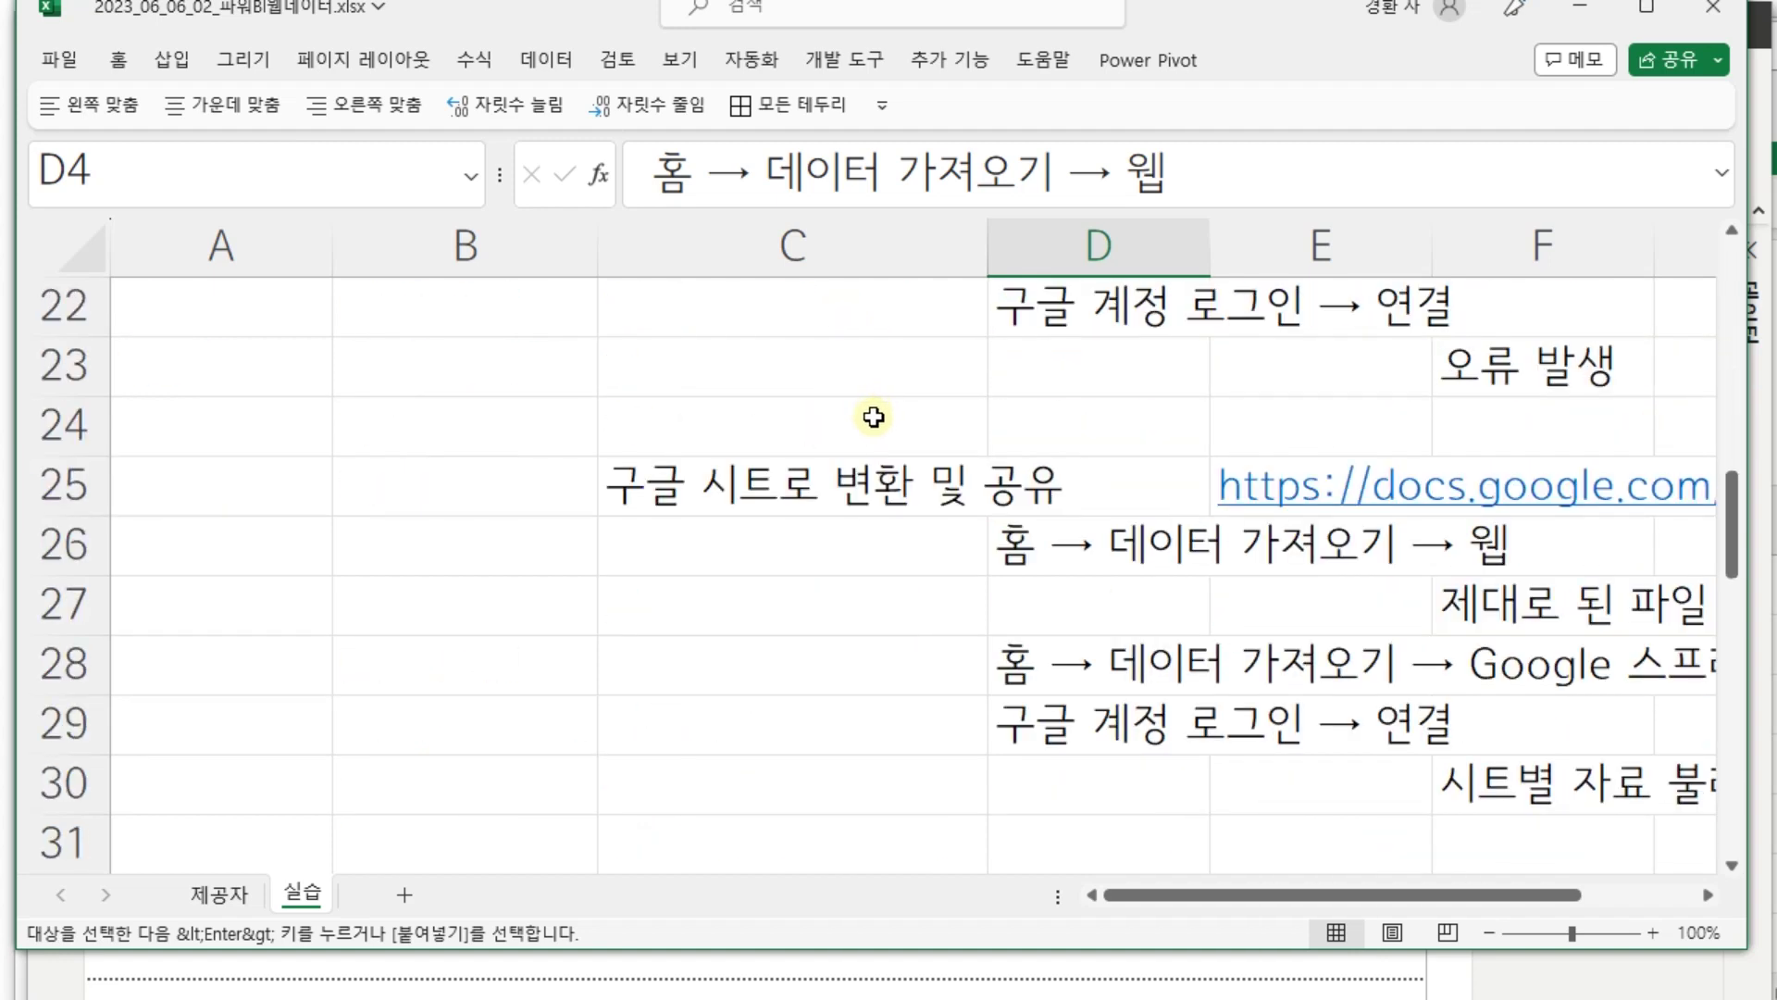
scroll(520, 426, "up", 1)
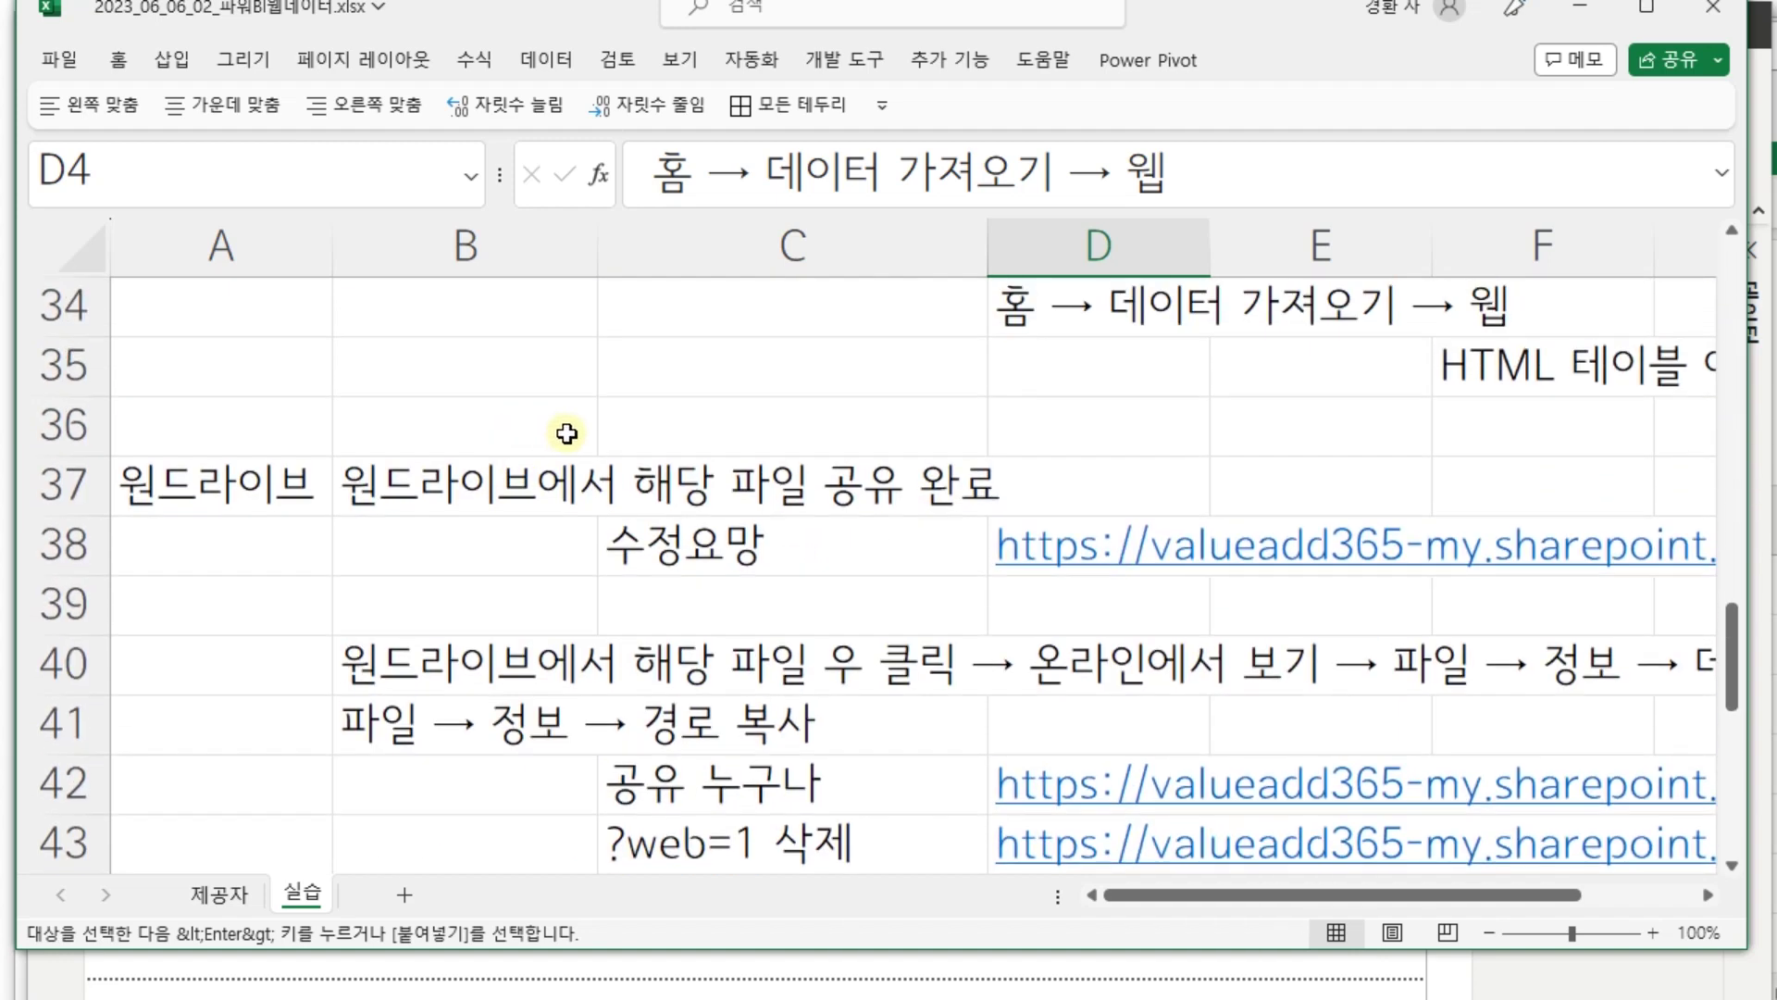